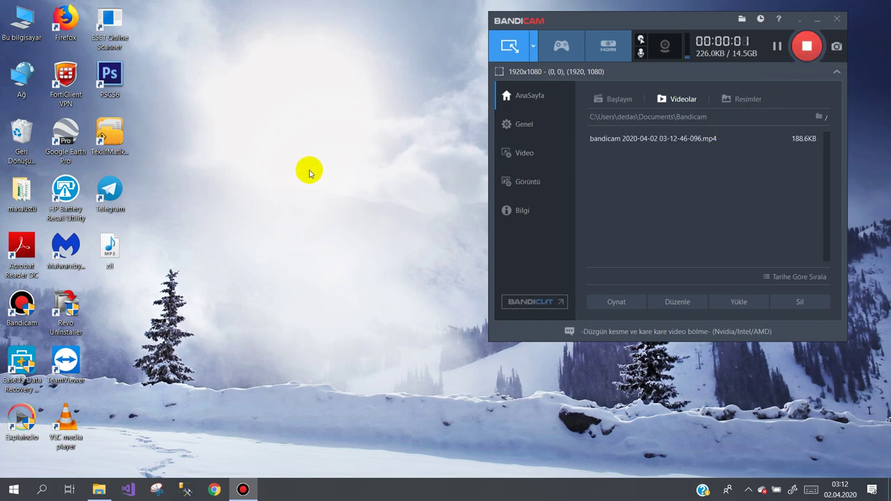
# Step: Move the zil audio file toward the desktop centre, then return it below Telegram
pyautogui.rightClick(215, 205)
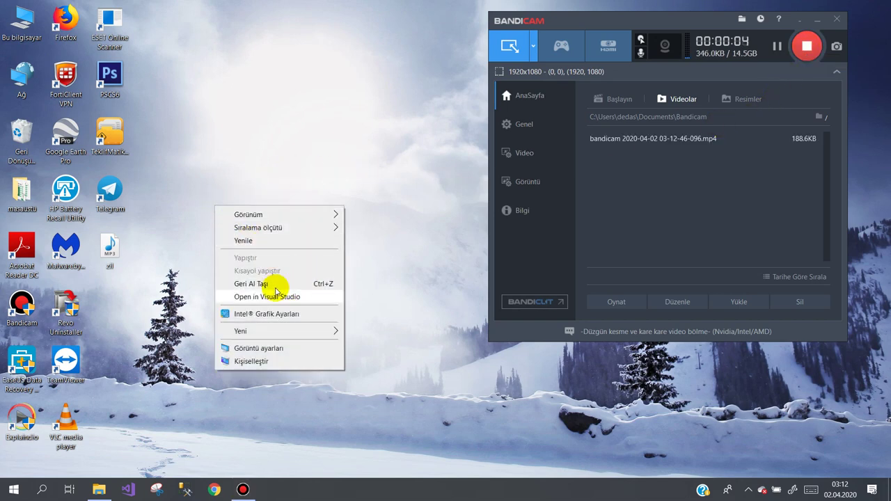
pyautogui.click(174, 144)
pyautogui.moveTo(120, 257); pyautogui.dragTo(252, 148)
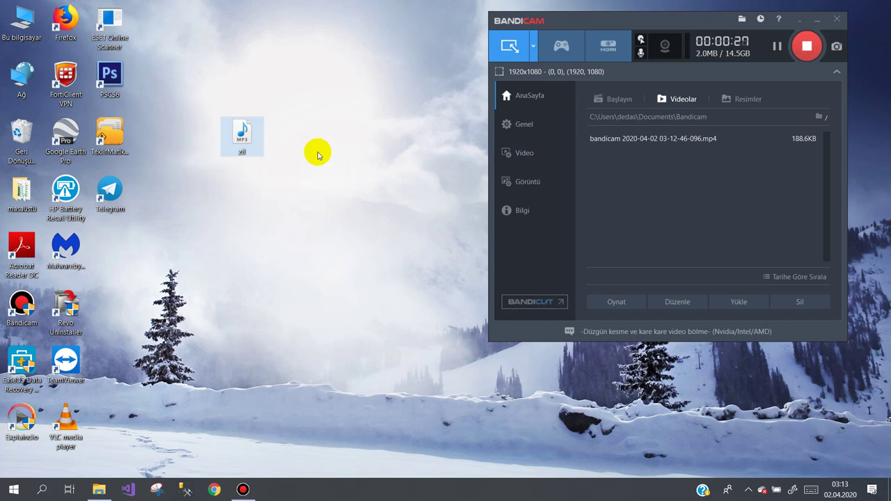
pyautogui.rightClick(261, 209)
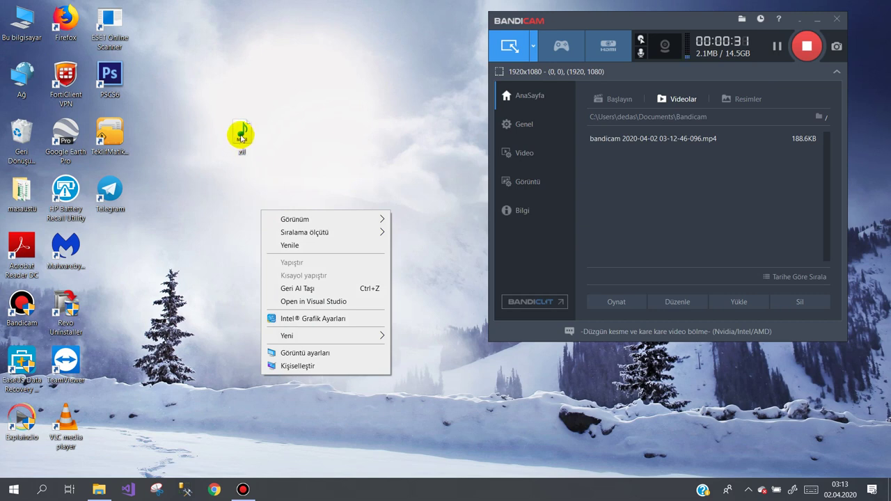
pyautogui.moveTo(242, 137); pyautogui.dragTo(108, 240)
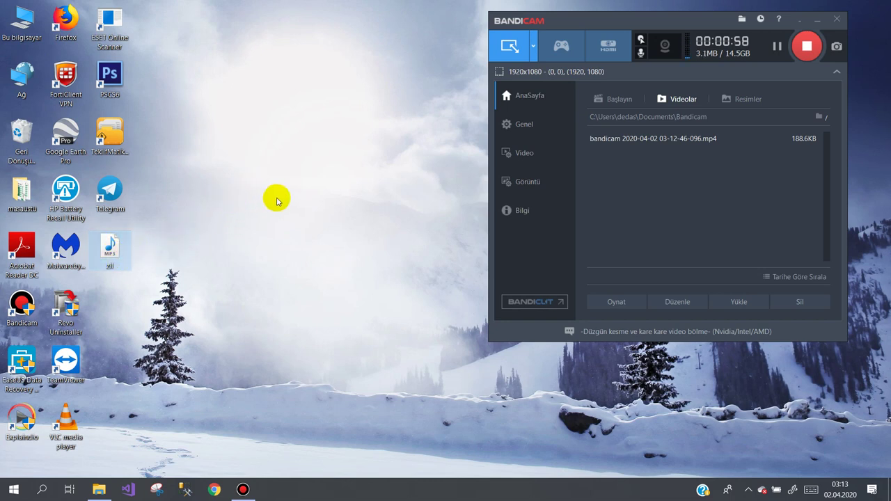
# Step: Create a new Microsoft Excel Çalışma Sayfası on the desktop and open it in Excel
pyautogui.rightClick(275, 168)
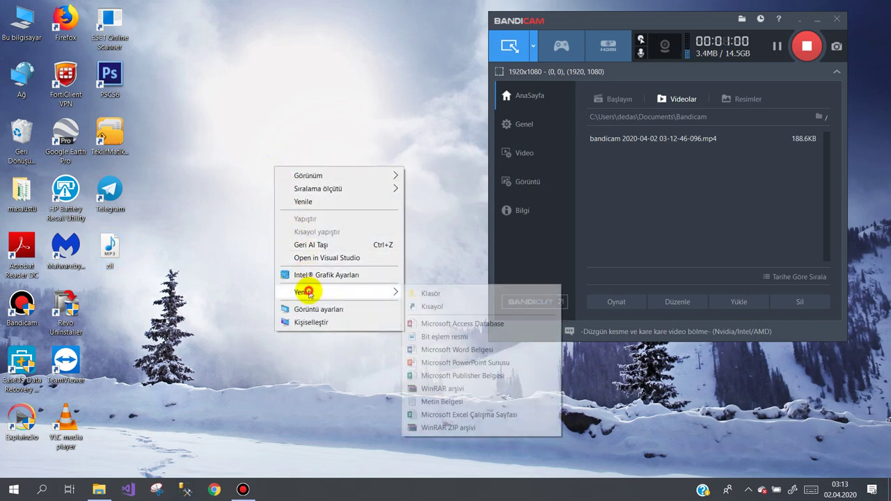
pyautogui.moveTo(300, 292)
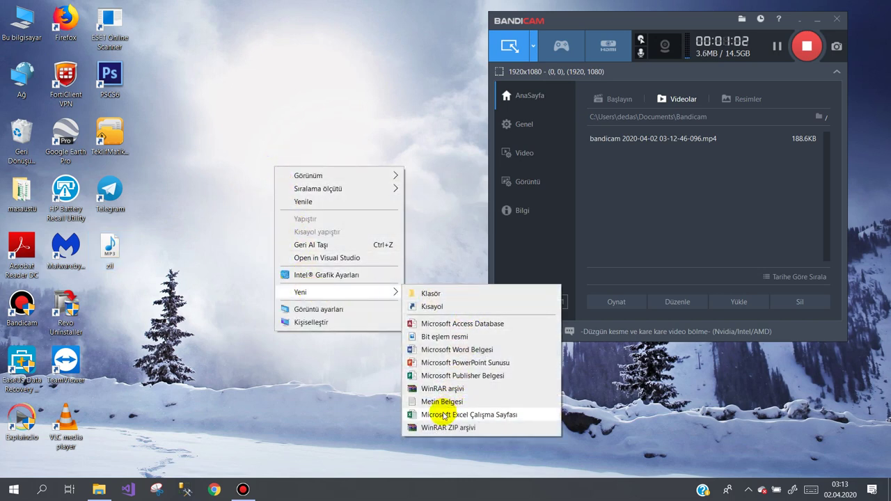
pyautogui.click(443, 415)
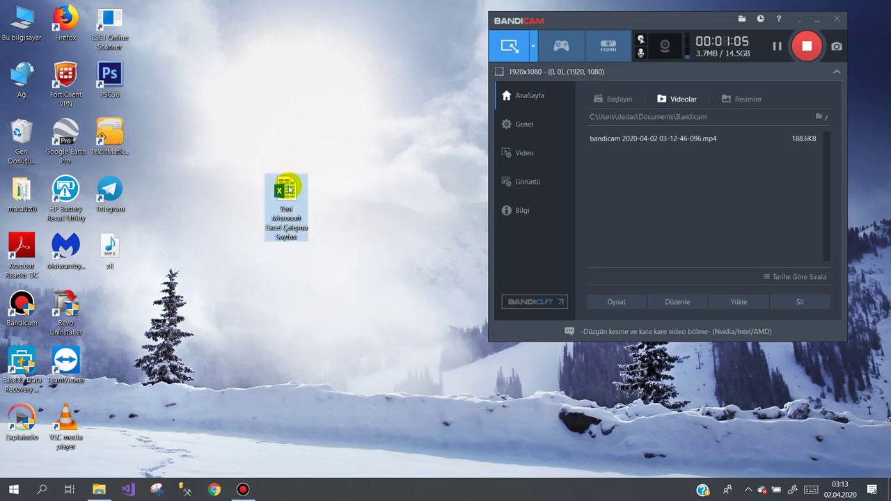
pyautogui.doubleClick(290, 188)
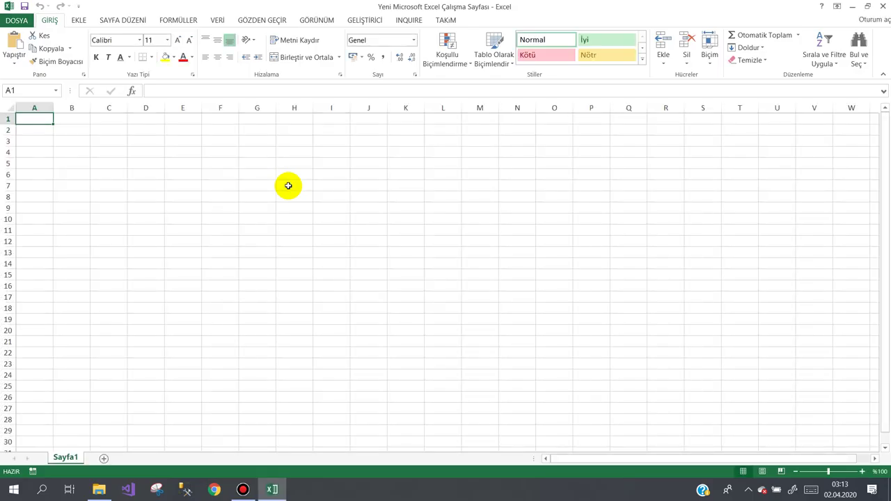
# Step: Save the workbook to Masaüstü as a macro-enabled workbook named 'zil programı'
pyautogui.click(18, 20)
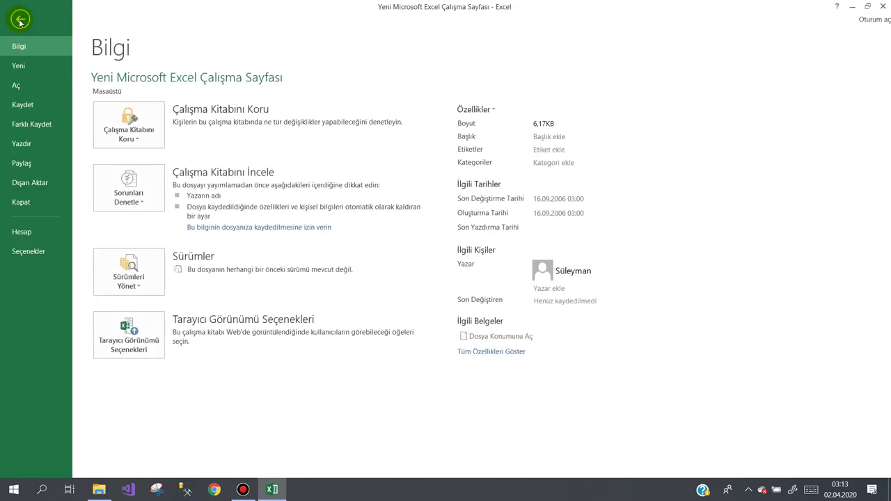
pyautogui.click(38, 126)
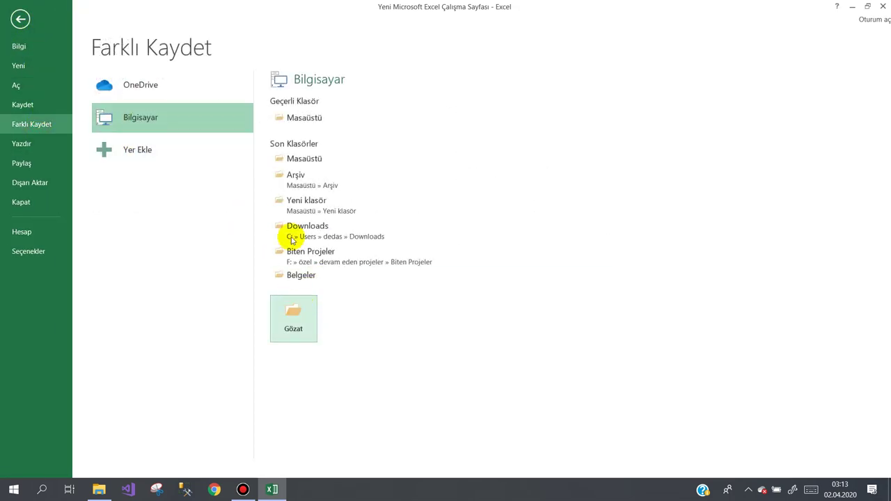
pyautogui.click(317, 118)
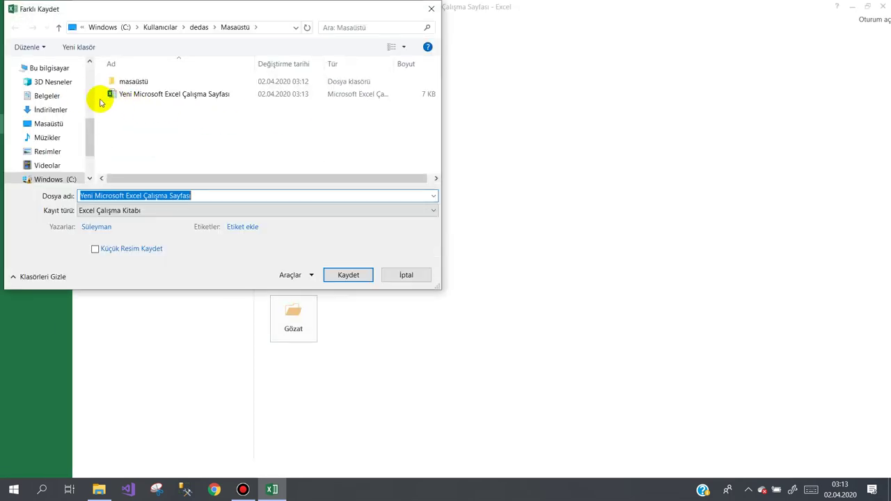
pyautogui.click(139, 210)
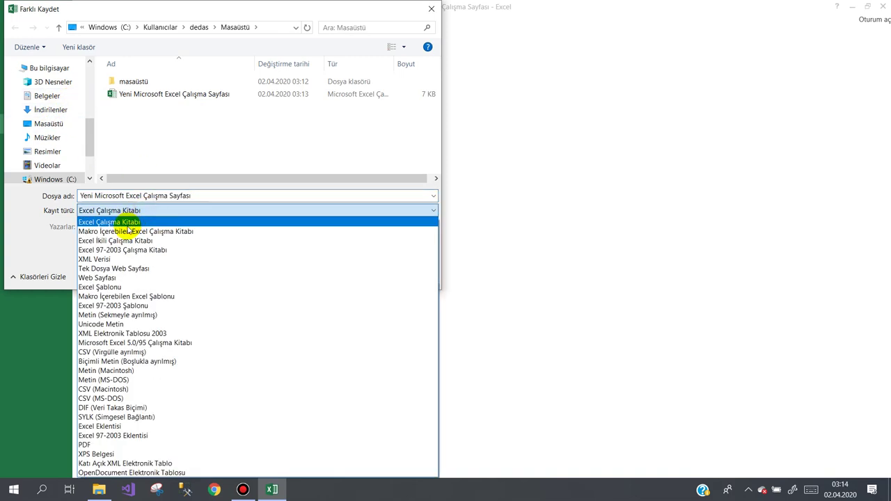
pyautogui.click(118, 236)
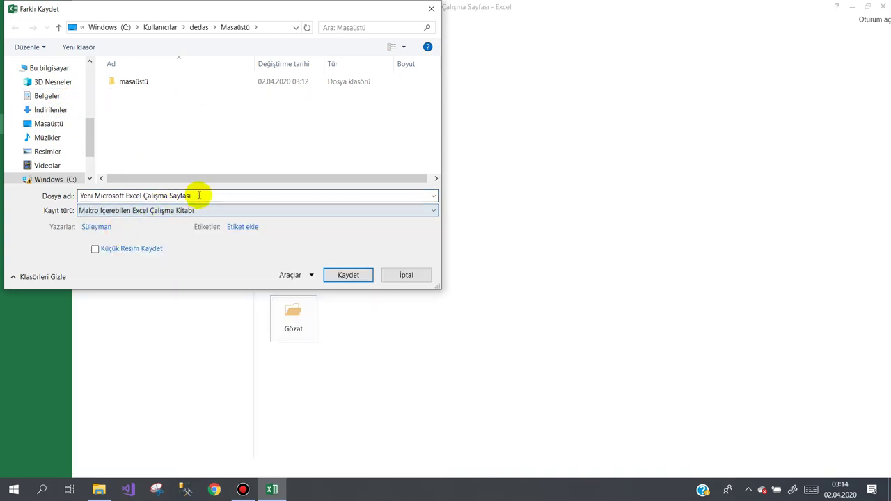
pyautogui.moveTo(199, 196); pyautogui.dragTo(49, 195)
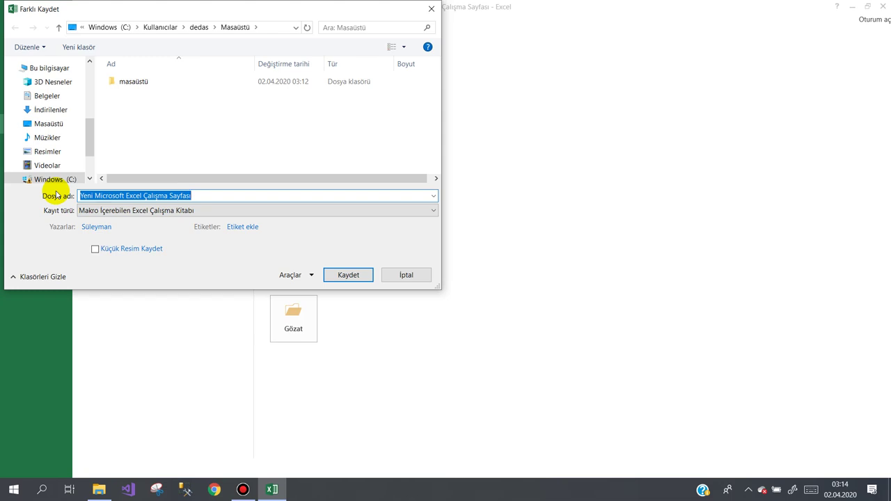
pyautogui.write('zil')
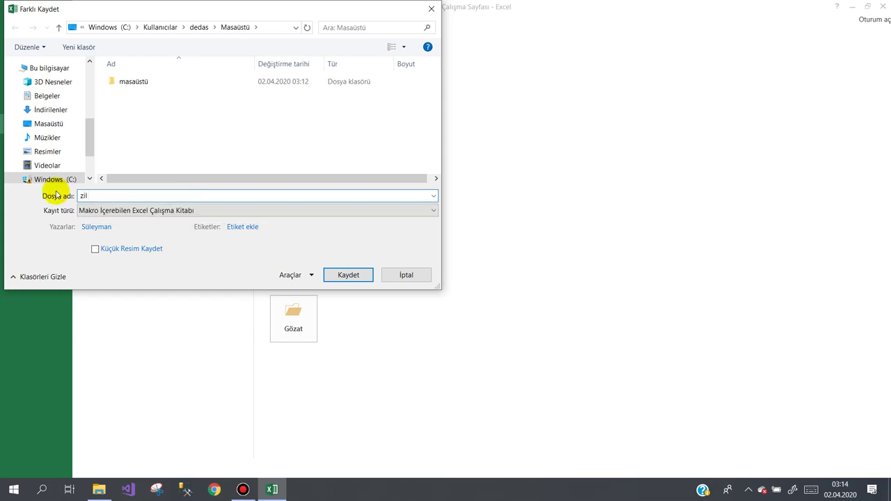
pyautogui.write(' programı')
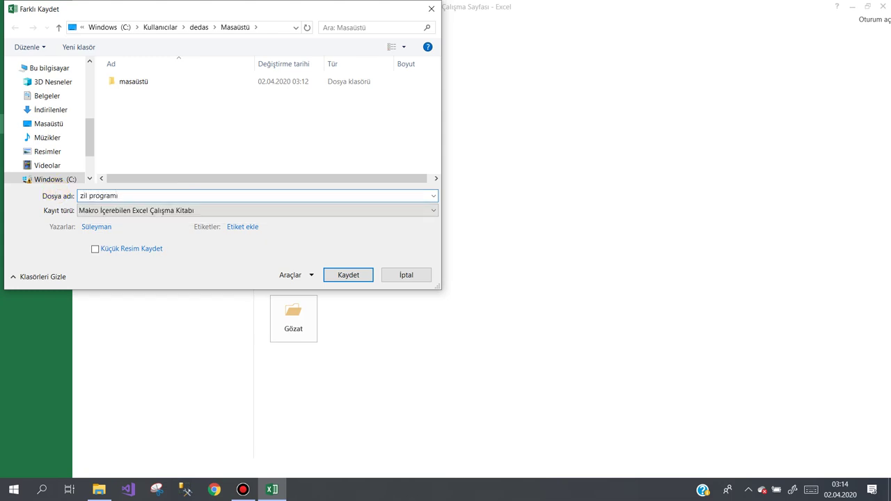
pyautogui.click(342, 274)
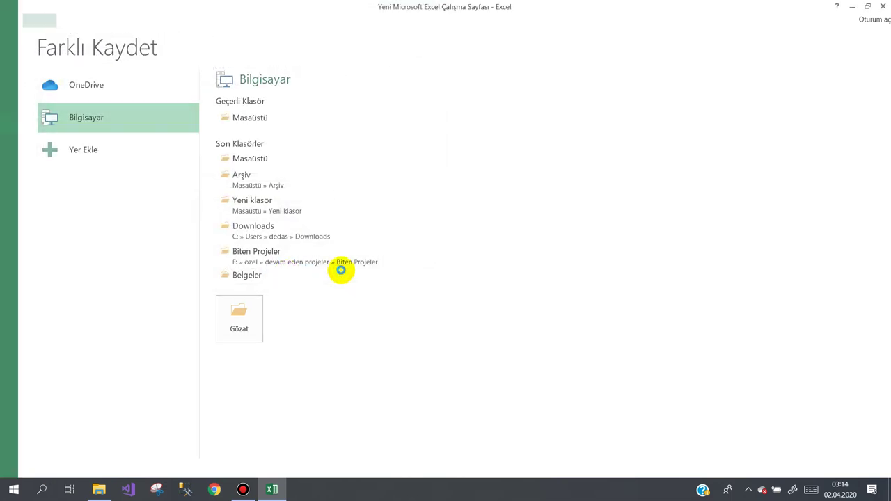
pyautogui.click(170, 195)
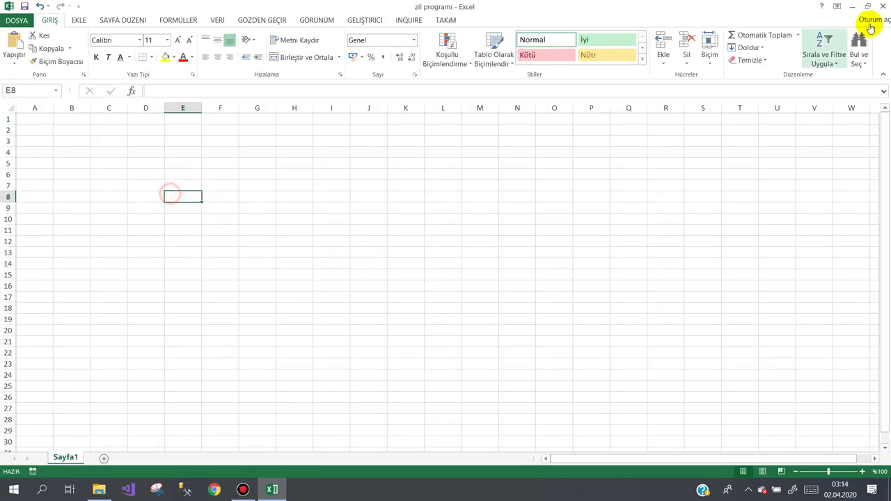
pyautogui.click(852, 7)
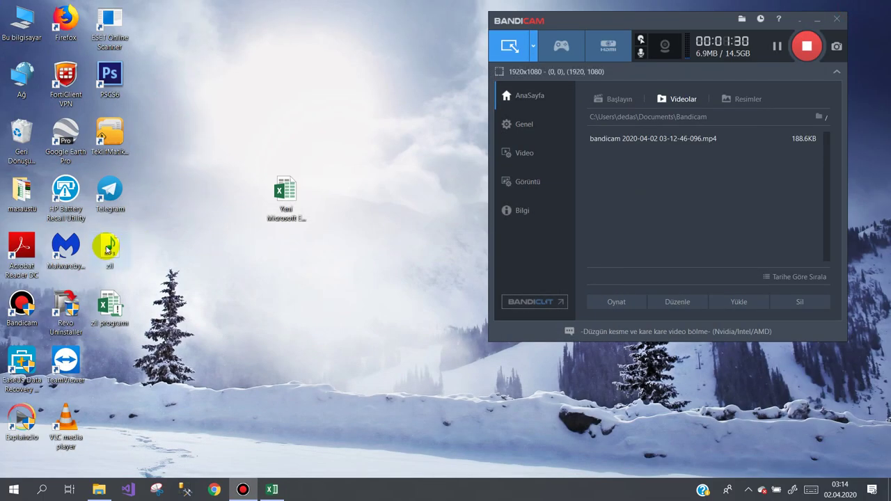
pyautogui.rightClick(108, 249)
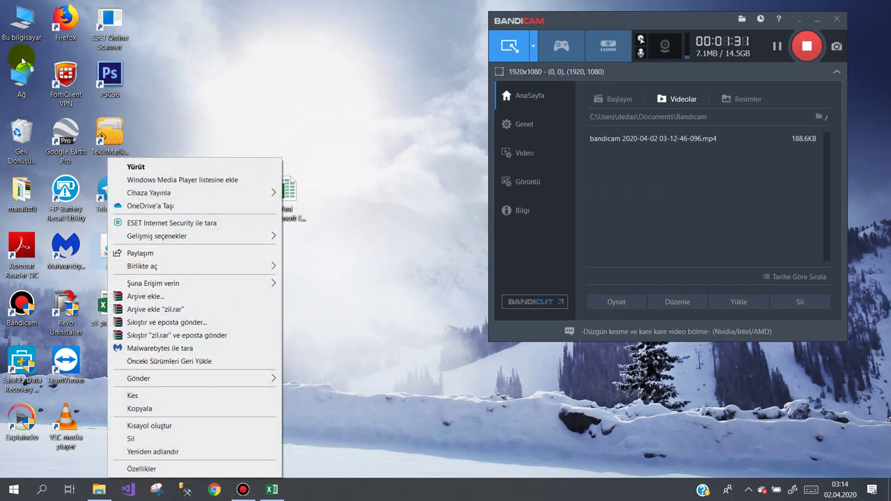
pyautogui.doubleClick(18, 28)
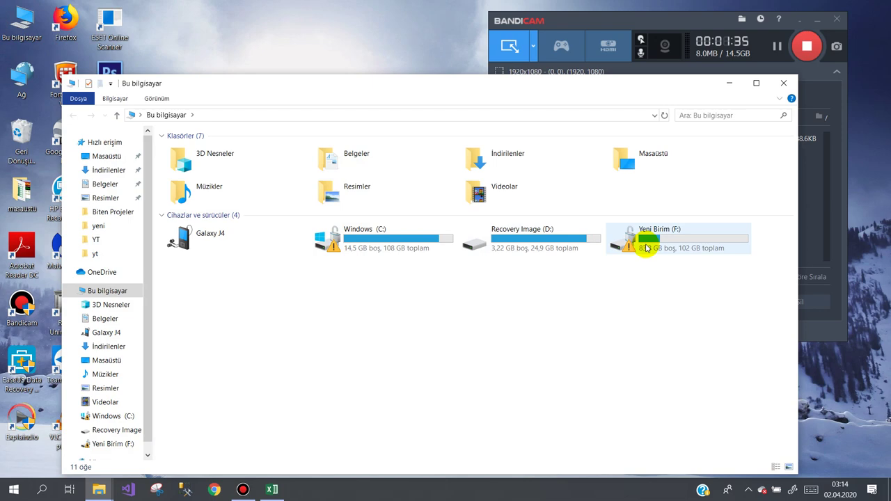
pyautogui.doubleClick(642, 244)
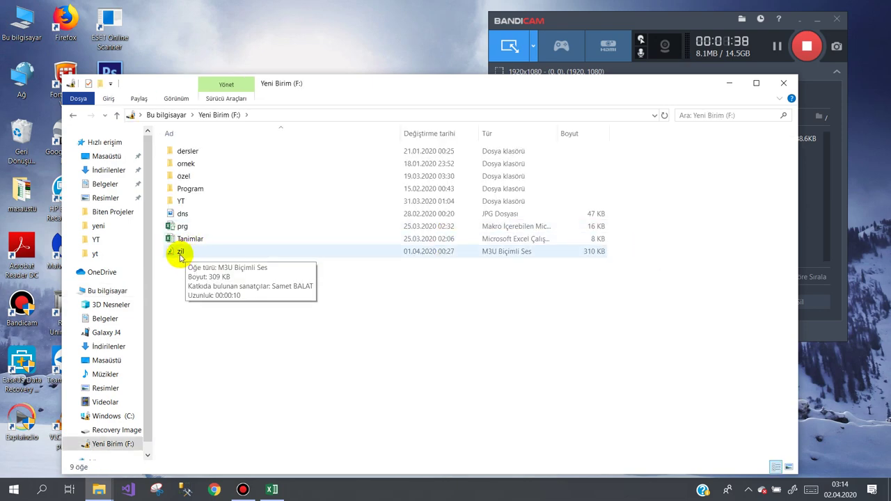
pyautogui.click(179, 252)
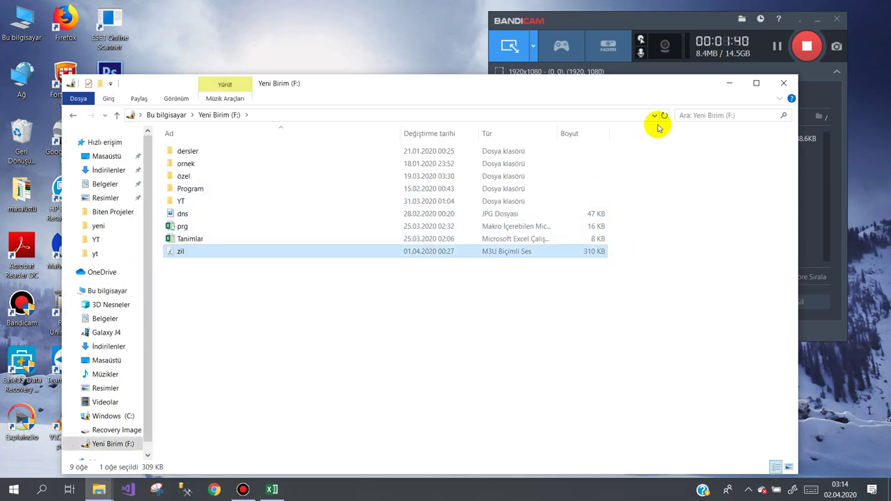
pyautogui.click(783, 83)
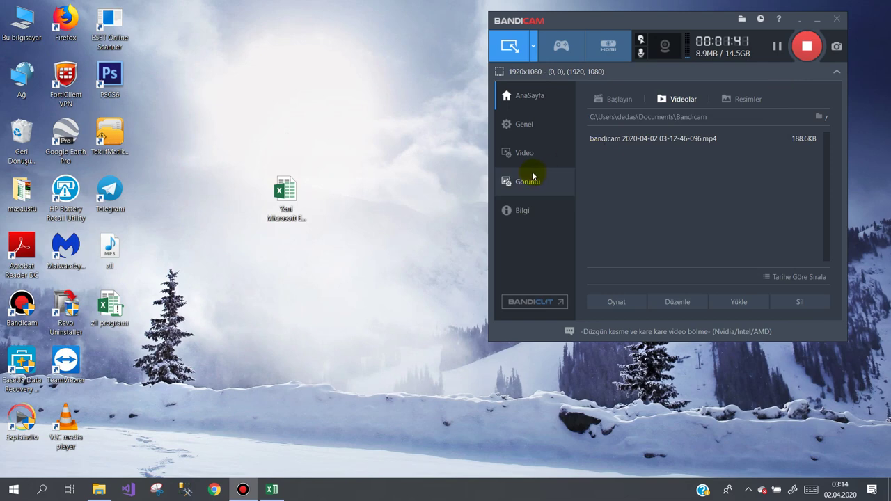
pyautogui.doubleClick(22, 21)
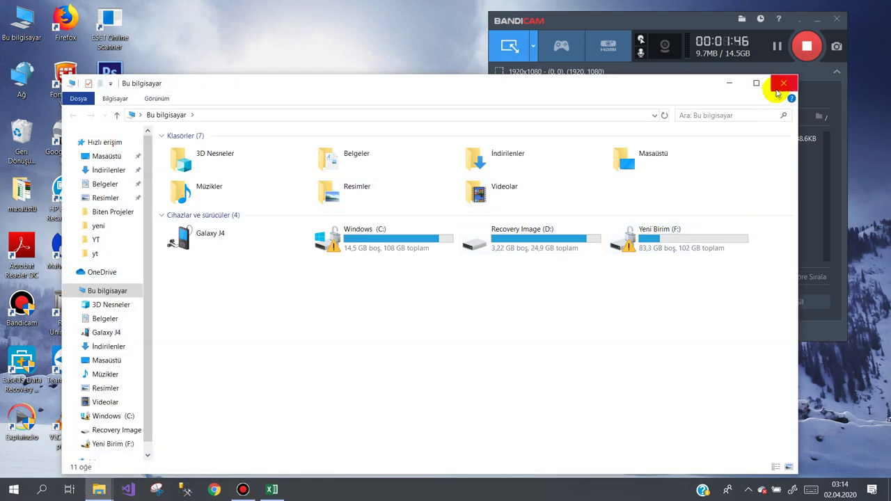
pyautogui.click(783, 82)
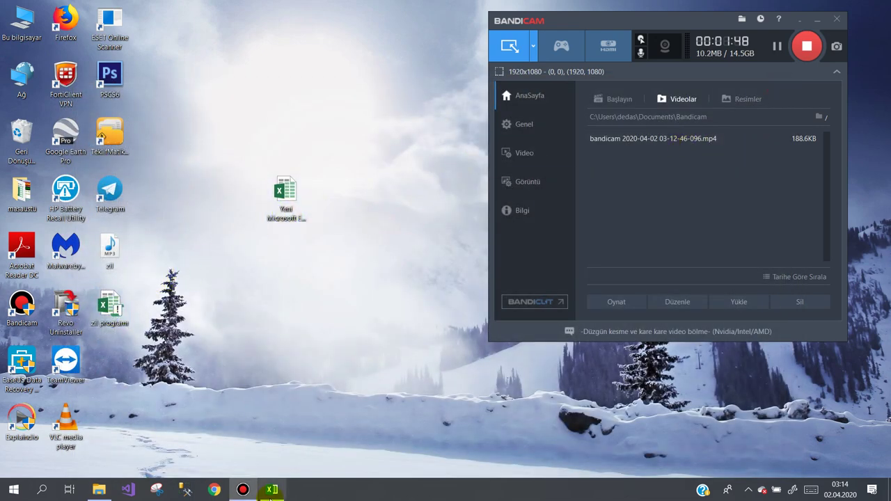
pyautogui.click(265, 494)
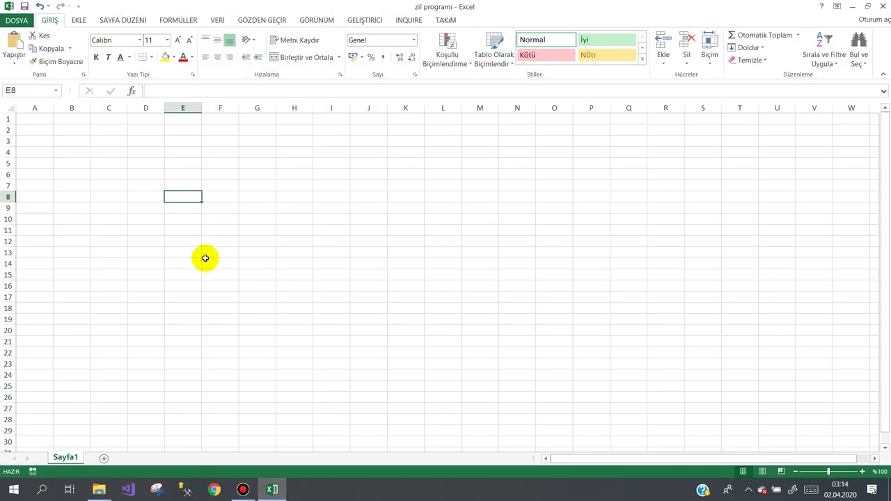
# Step: Select the whole sheet and widen every column
pyautogui.click(10, 108)
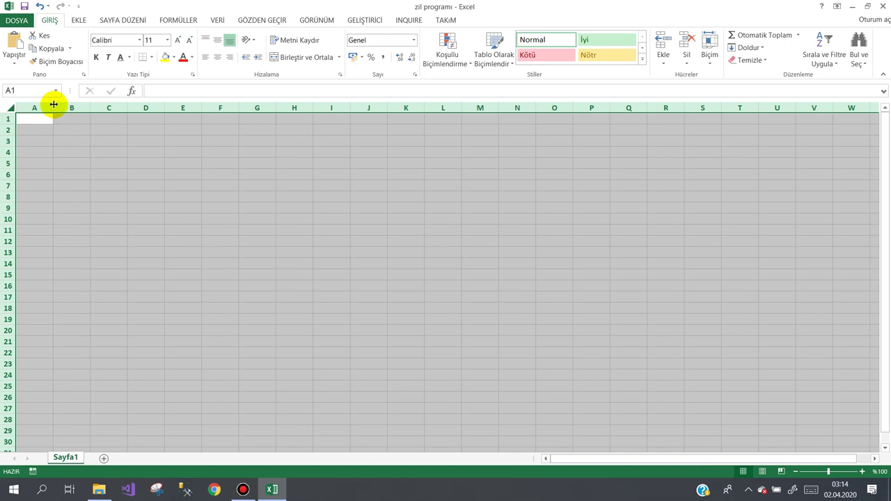
pyautogui.moveTo(54, 105); pyautogui.dragTo(79, 107)
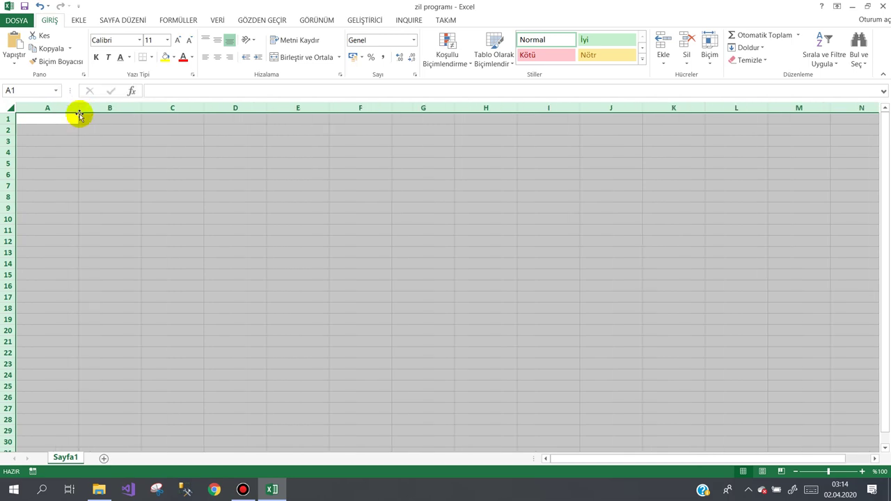
pyautogui.click(242, 489)
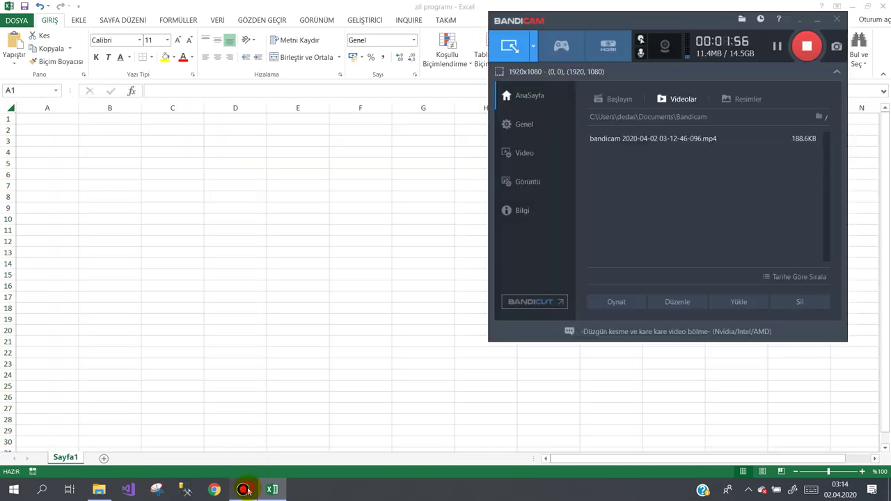
pyautogui.click(245, 489)
pyautogui.click(157, 198)
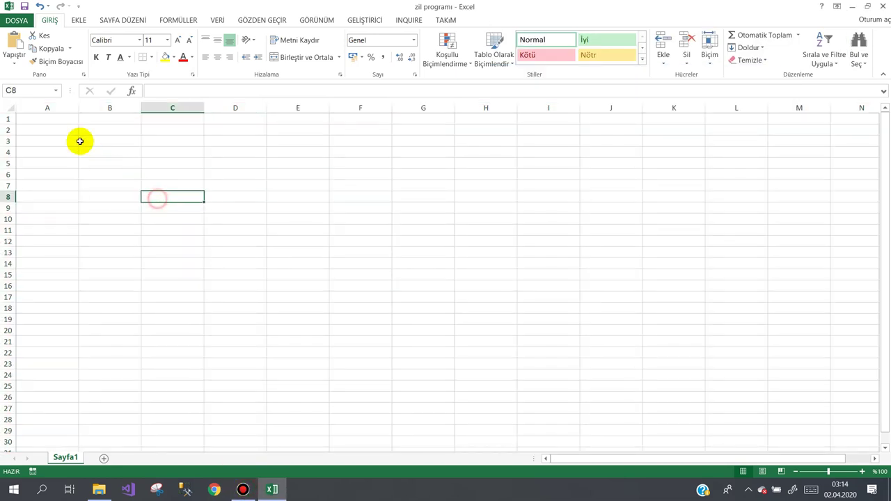
# Step: Draw an ActiveX command button around A4:A5 and paste a copy below it
pyautogui.click(362, 20)
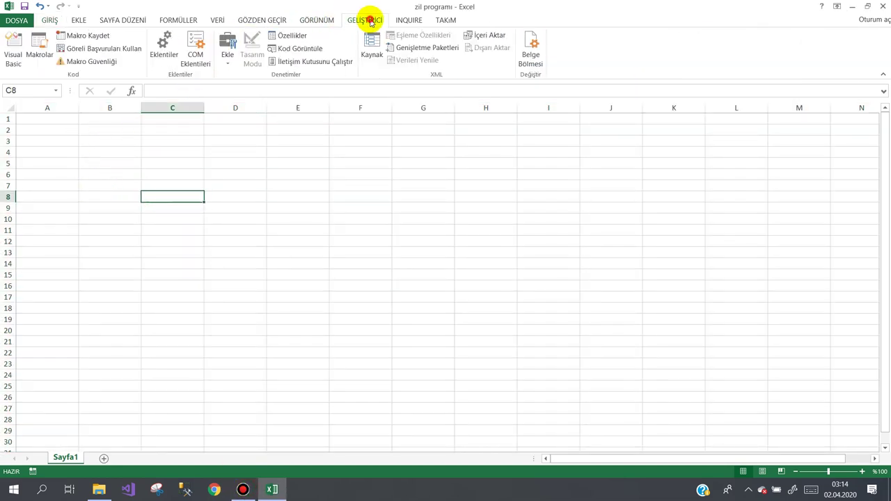
pyautogui.click(231, 64)
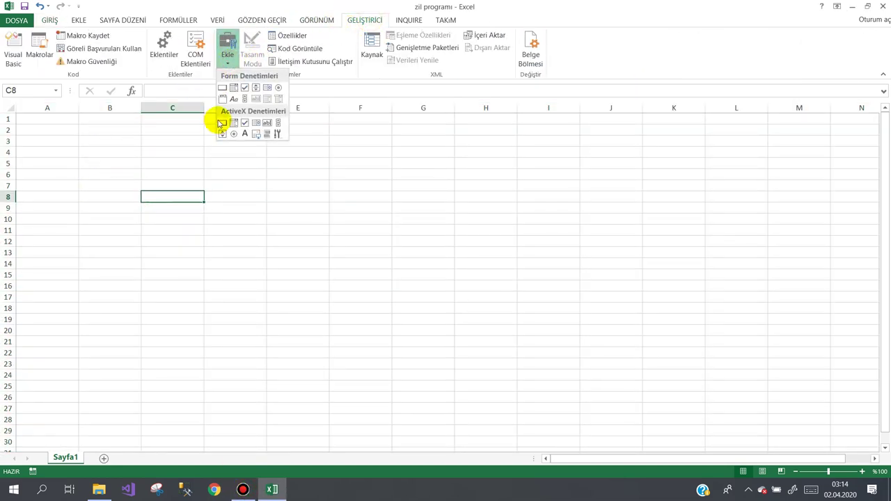
pyautogui.click(223, 121)
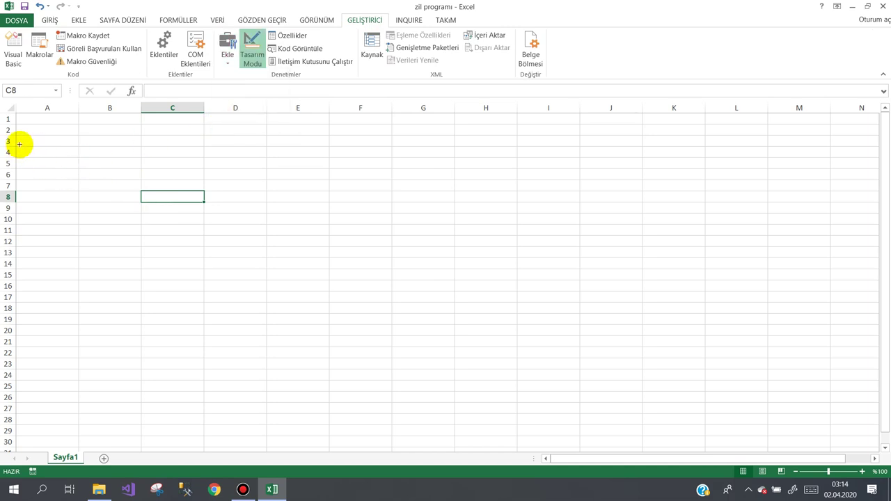
pyautogui.moveTo(20, 144); pyautogui.dragTo(81, 165)
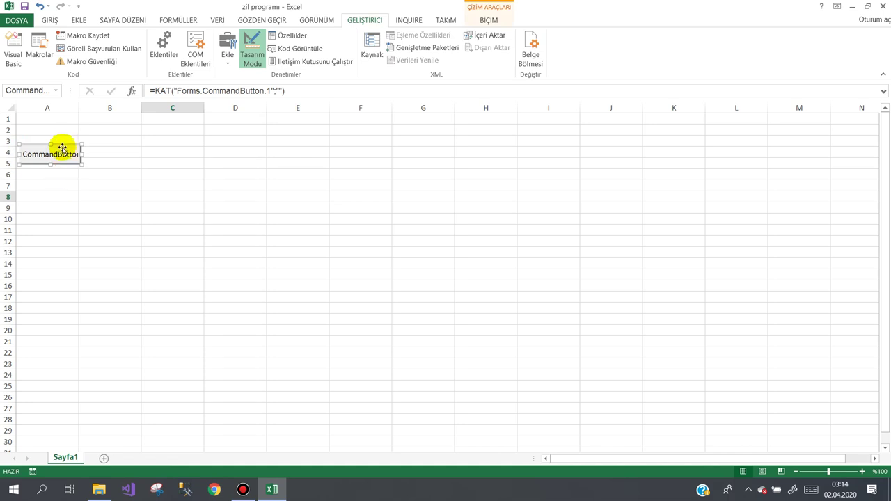
pyautogui.hotkey('ctrl', 'c')
pyautogui.click(46, 177)
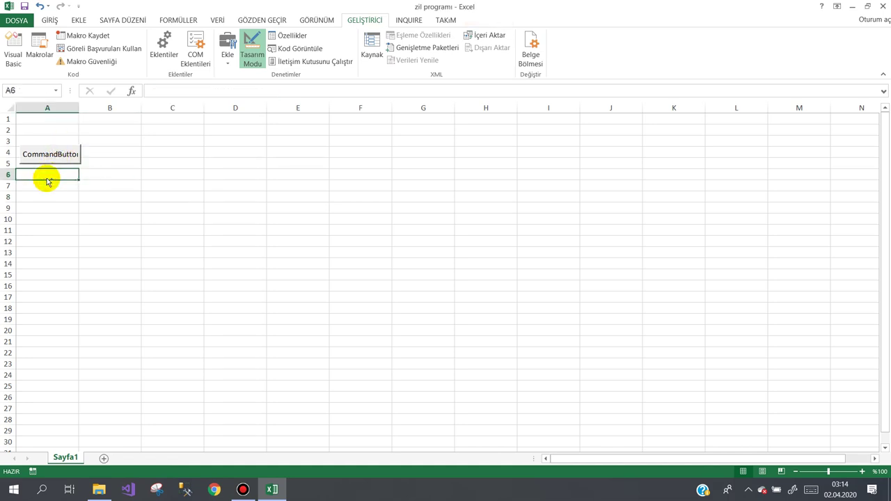
pyautogui.hotkey('ctrl', 'v')
pyautogui.click(58, 155)
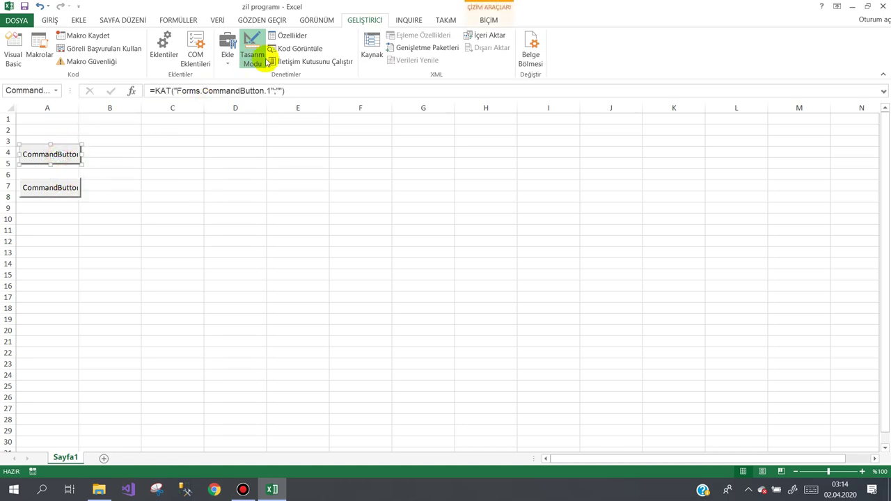
# Step: Name the first button btnBaşla and set its caption to Başla
pyautogui.click(290, 34)
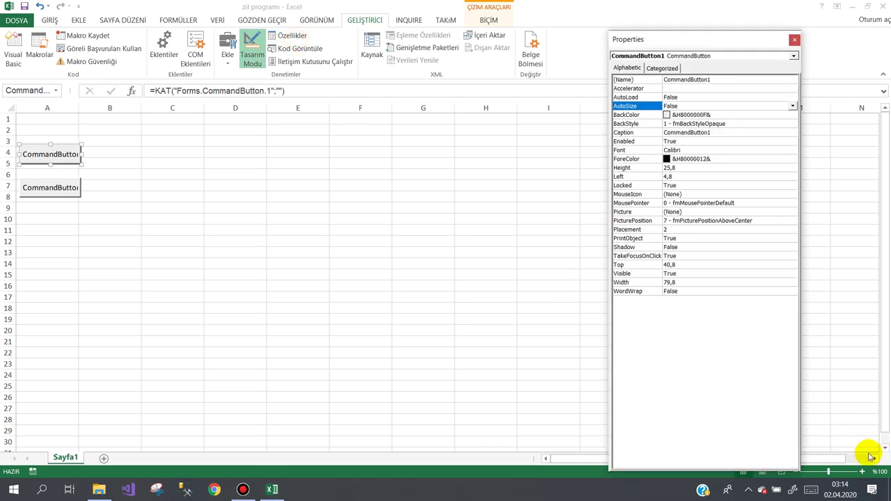
pyautogui.click(657, 80)
pyautogui.write('bg')
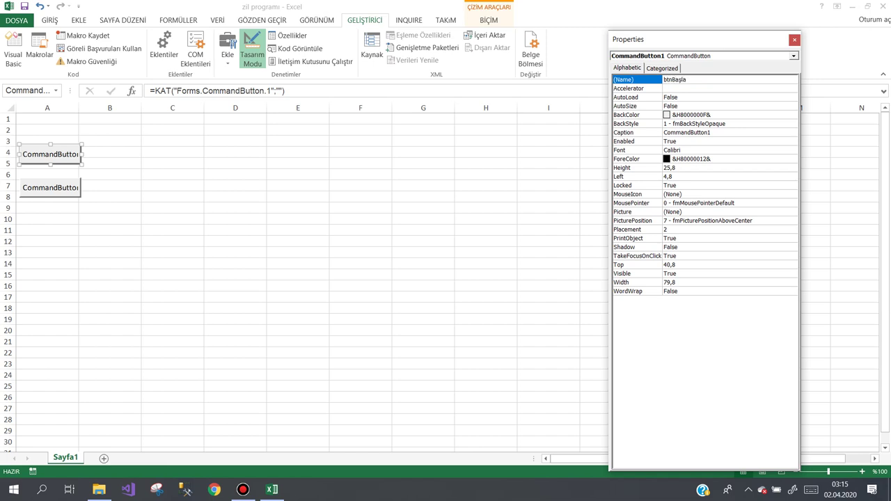
pyautogui.click(657, 81)
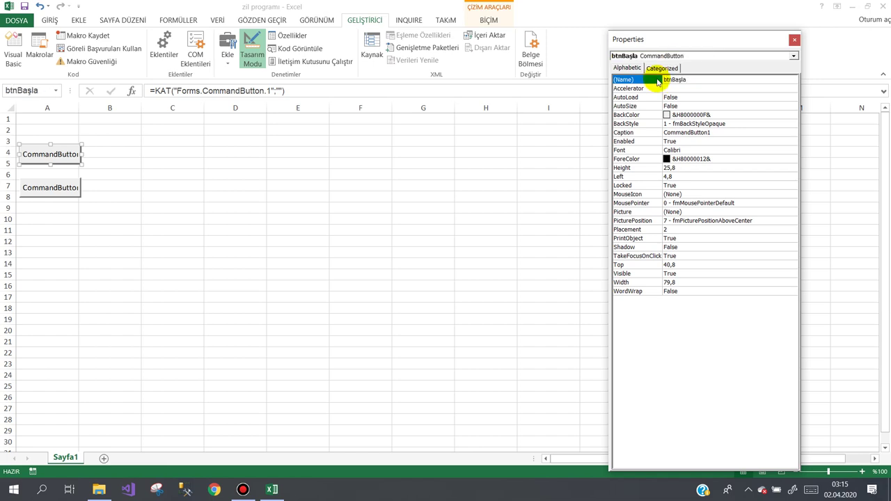
pyautogui.click(657, 133)
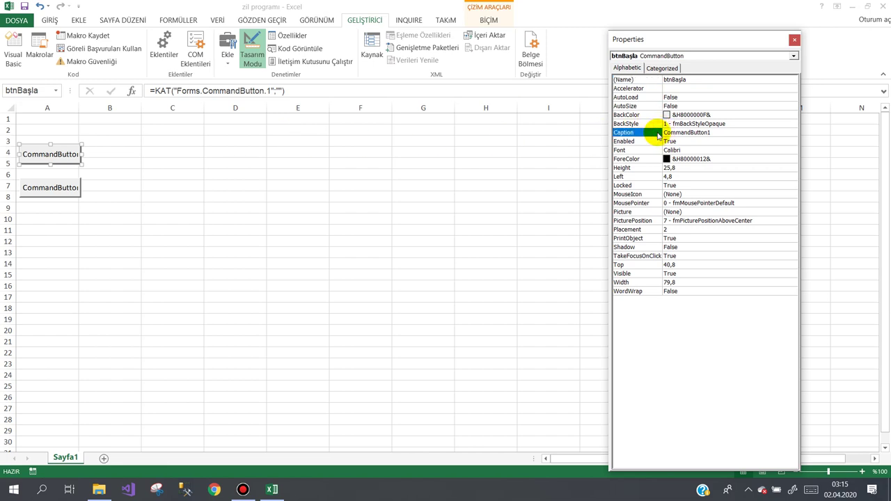
pyautogui.write('Başla')
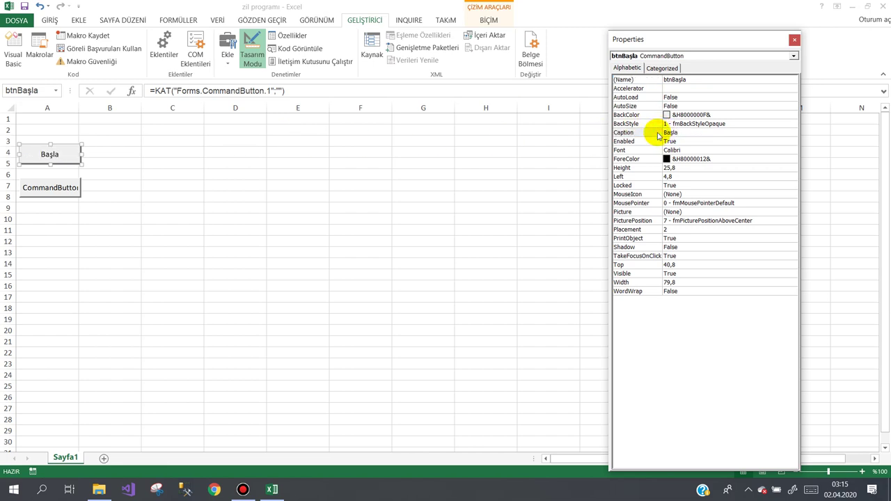
# Step: Name the second button btnDur with caption Dur, then close the Properties window
pyautogui.click(40, 188)
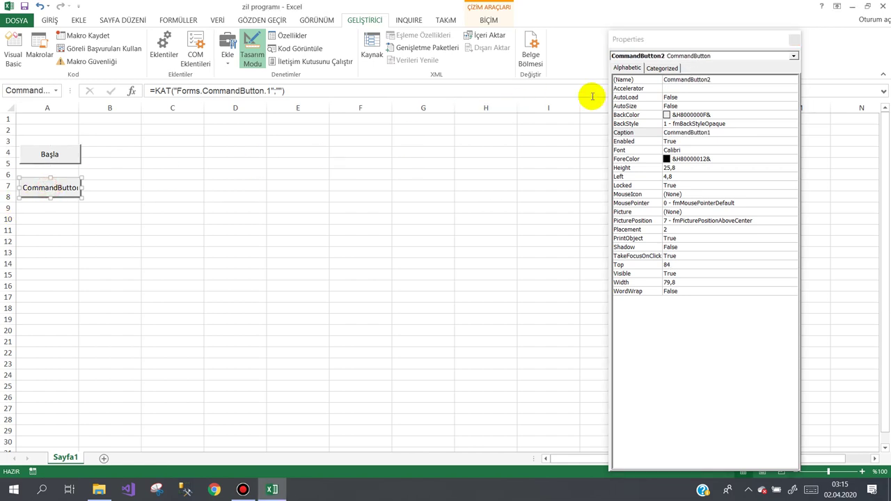
pyautogui.click(650, 81)
pyautogui.write('btnDur')
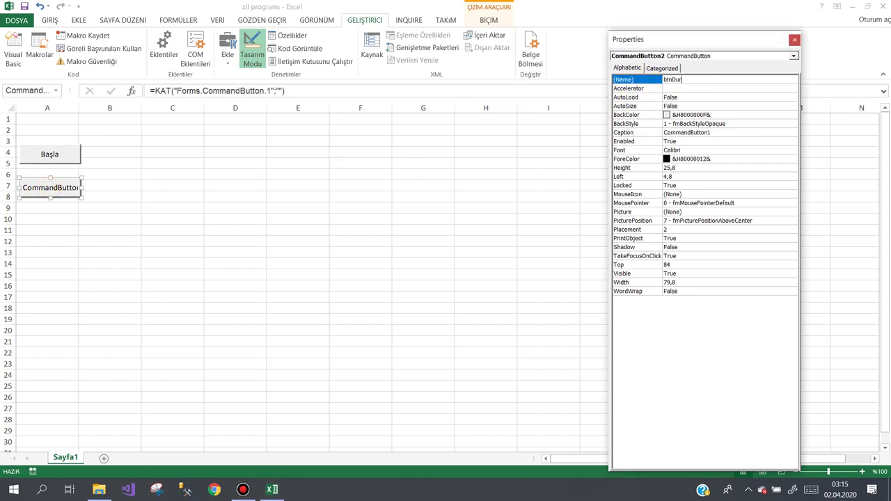
pyautogui.click(650, 81)
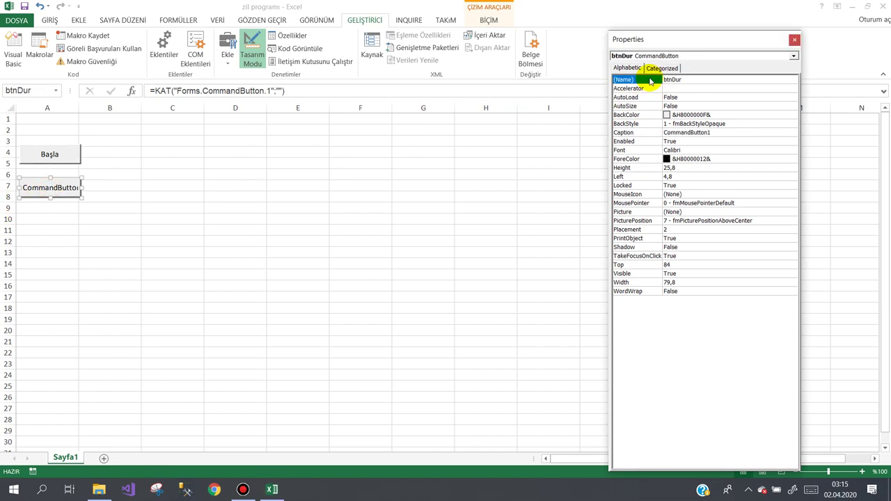
pyautogui.click(632, 133)
pyautogui.write('Dur')
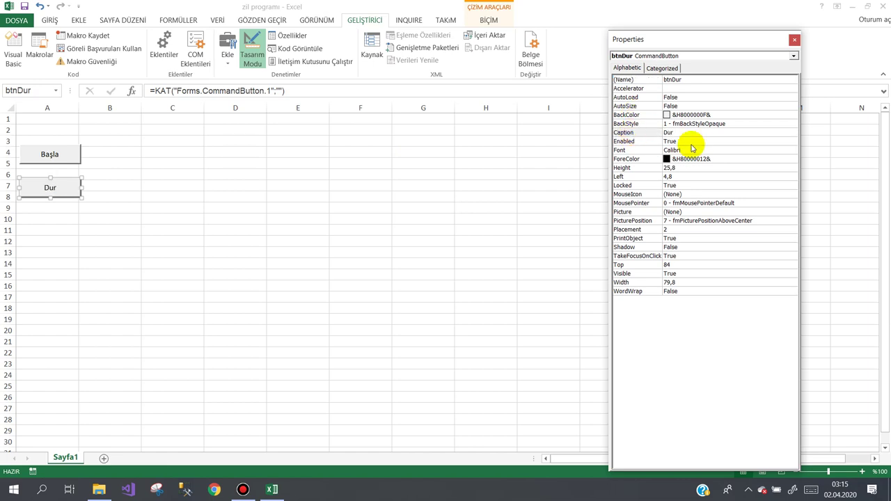
pyautogui.click(795, 40)
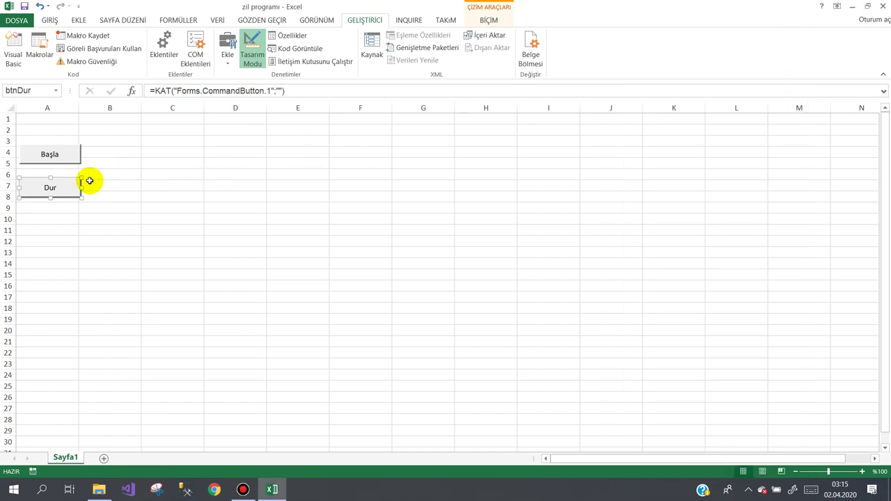
# Step: Widen column B and place the Başla and Dur buttons side by side in row 1
pyautogui.moveTo(62, 186)
pyautogui.mouseDown()
pyautogui.moveTo(128, 151)
pyautogui.moveTo(73, 183)
pyautogui.moveTo(62, 175)
pyautogui.mouseUp()
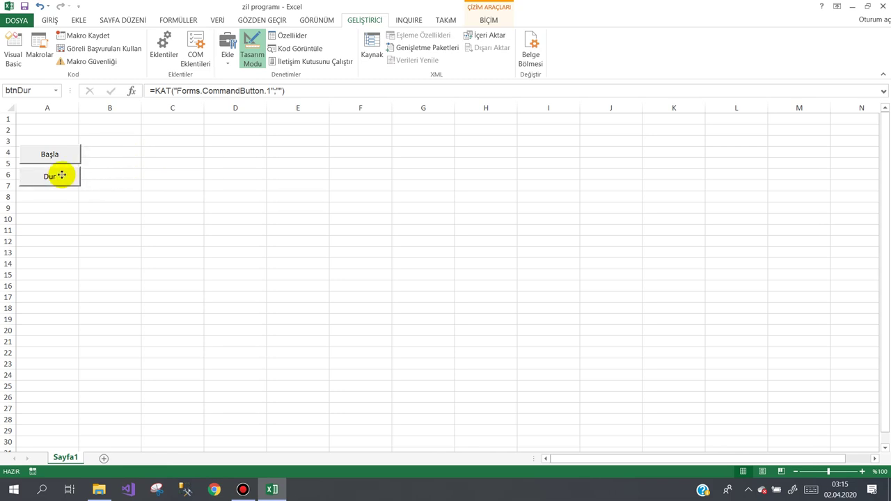
pyautogui.click(58, 121)
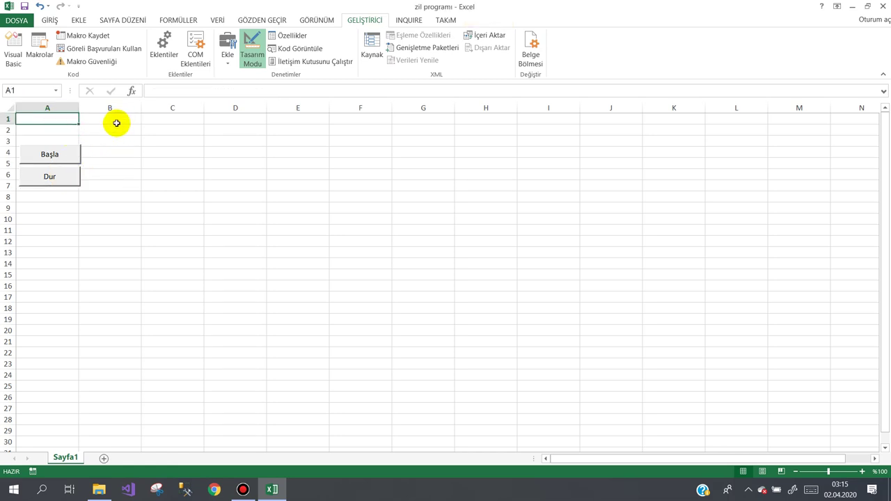
pyautogui.moveTo(142, 108); pyautogui.dragTo(202, 113)
pyautogui.moveTo(48, 154); pyautogui.dragTo(109, 125)
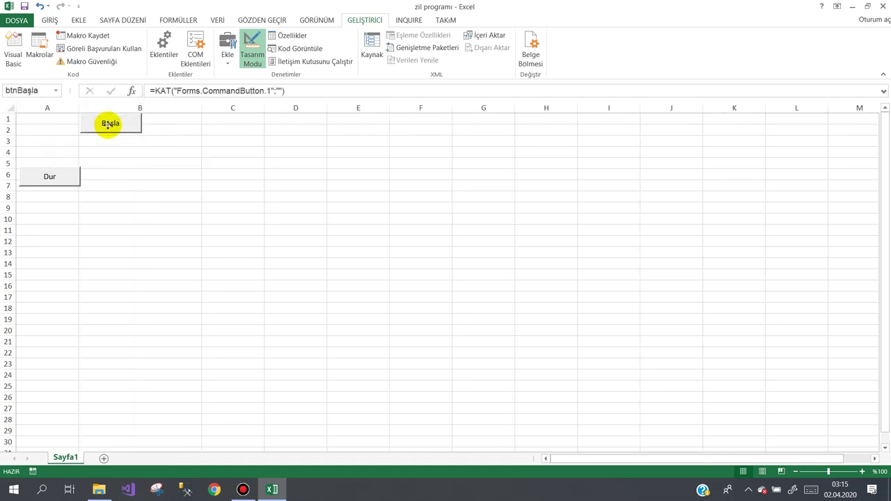
pyautogui.moveTo(62, 175); pyautogui.dragTo(180, 122)
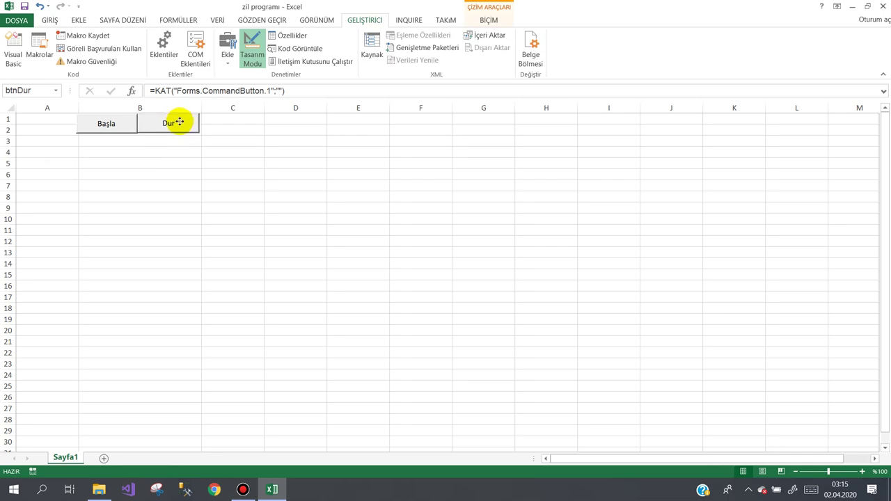
pyautogui.click(251, 122)
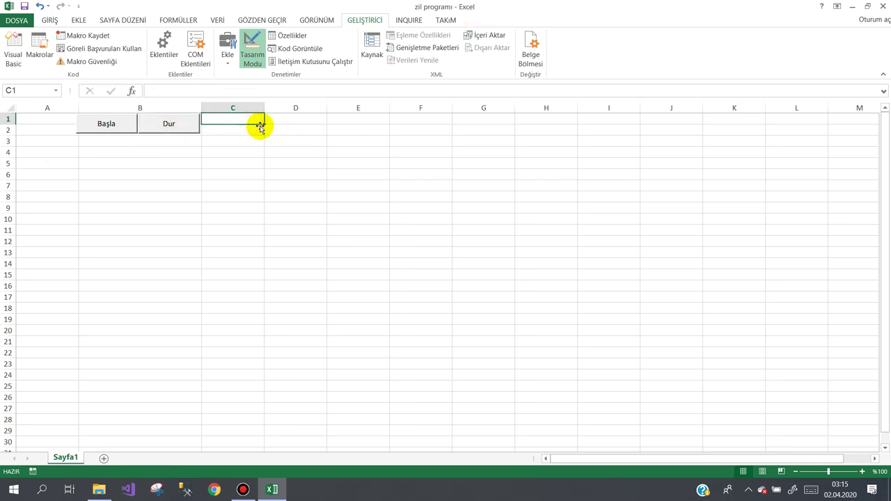
# Step: Enter PLANLAMA in C1 and DURUM in D1, then type 0 in C2
pyautogui.write('Z')
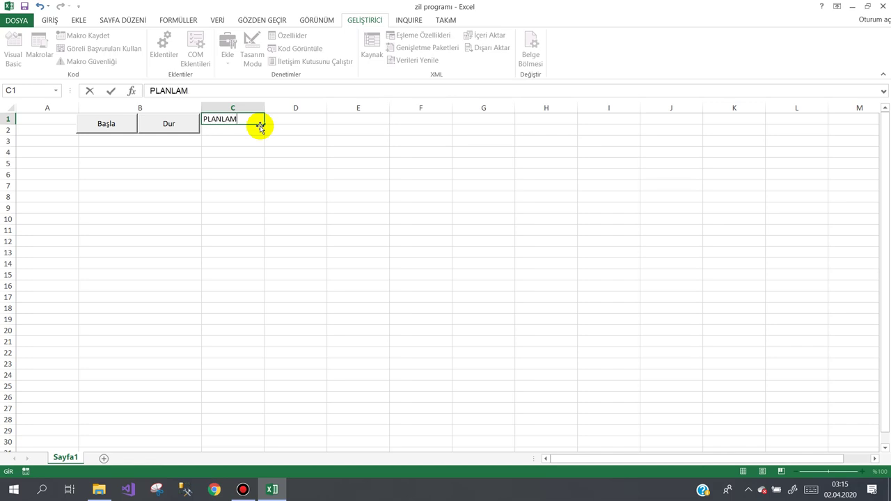
pyautogui.press('Tab')
pyautogui.write('D')
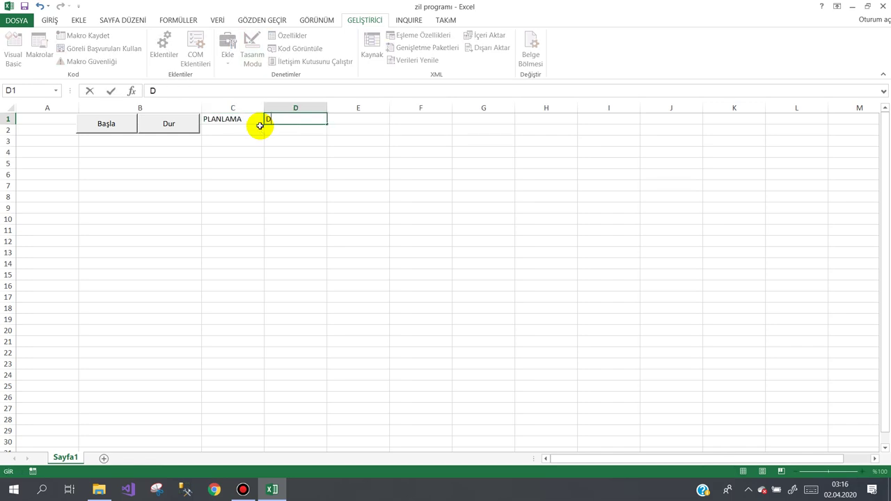
pyautogui.press('Return')
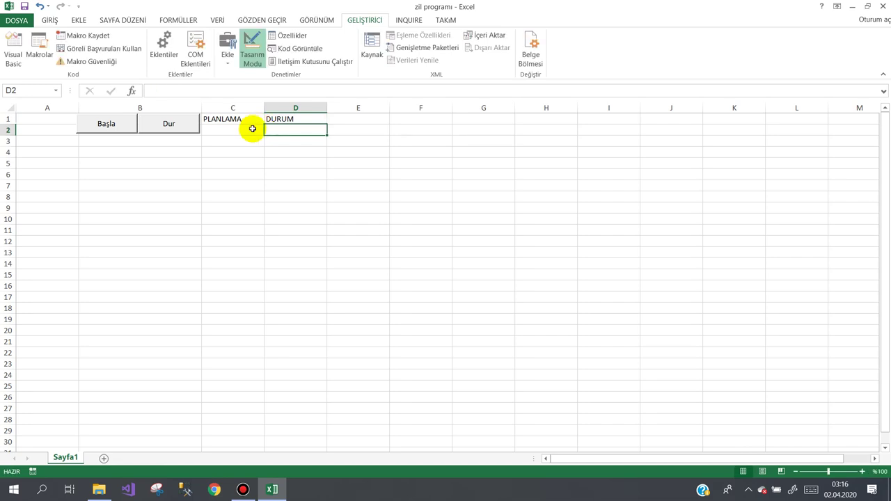
pyautogui.click(243, 129)
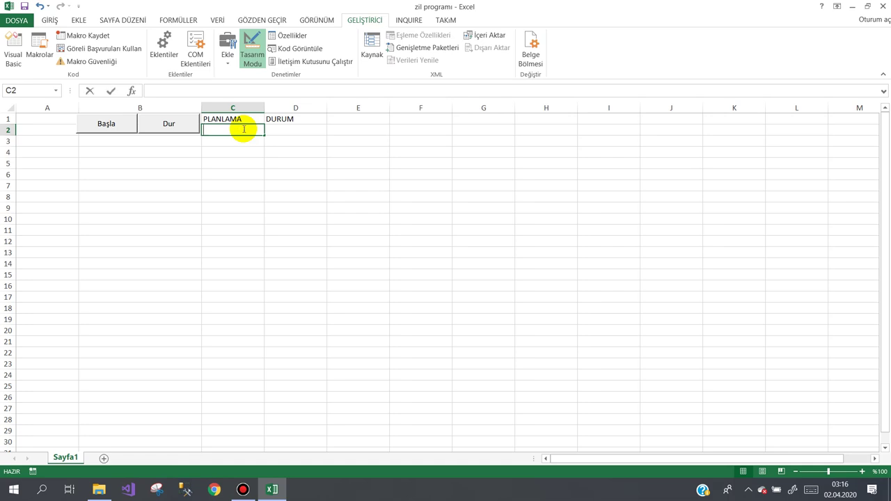
pyautogui.write('0')
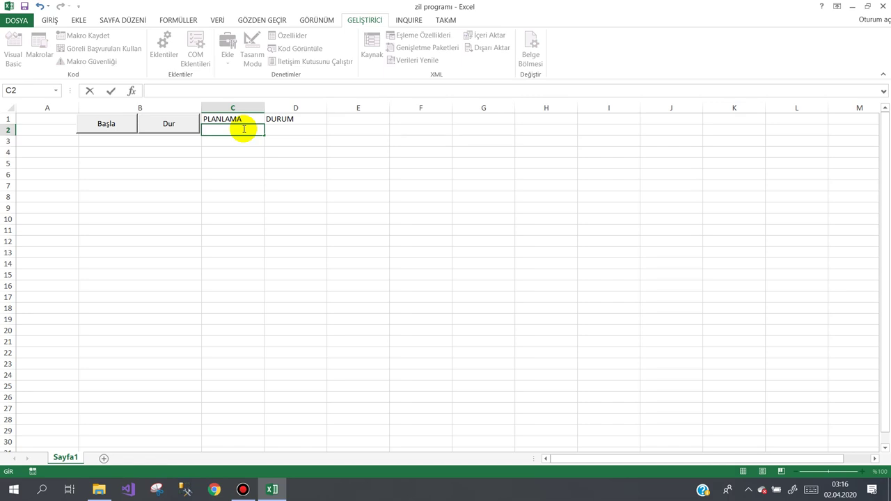
# Step: Widen column A and nudge the Başla and Dur buttons next to each other
pyautogui.click(241, 147)
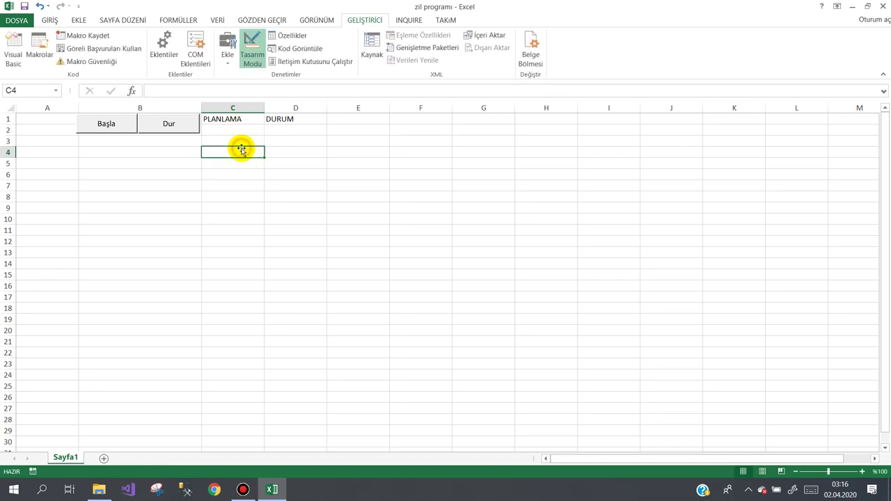
pyautogui.click(236, 129)
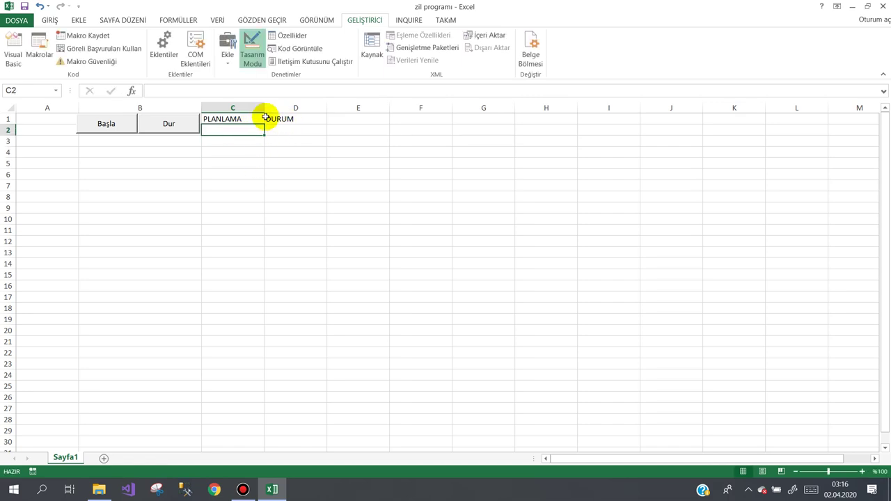
pyautogui.click(60, 124)
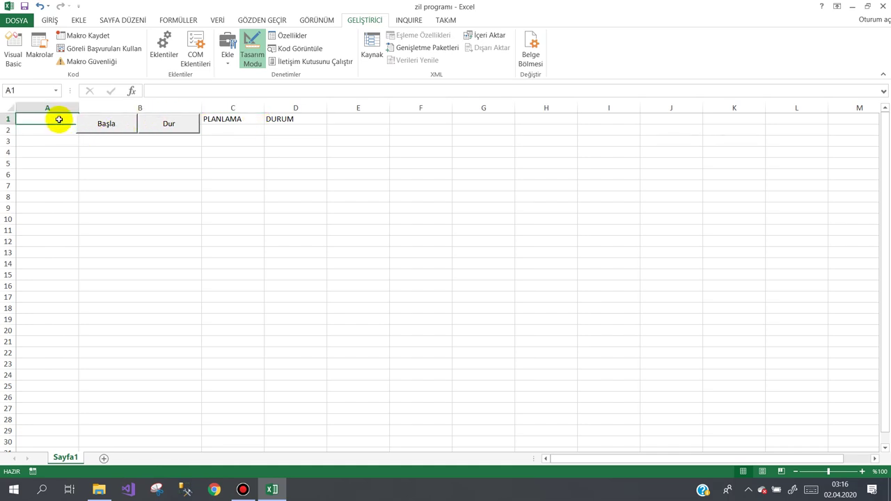
pyautogui.moveTo(79, 110); pyautogui.dragTo(112, 125)
pyautogui.click(94, 126)
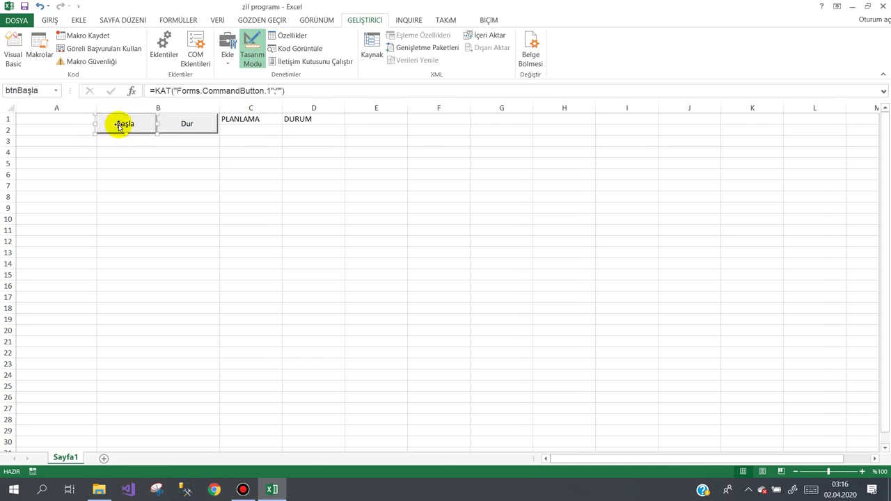
pyautogui.moveTo(219, 108)
pyautogui.mouseDown()
pyautogui.moveTo(238, 108)
pyautogui.moveTo(222, 117)
pyautogui.mouseUp()
pyautogui.click(206, 120)
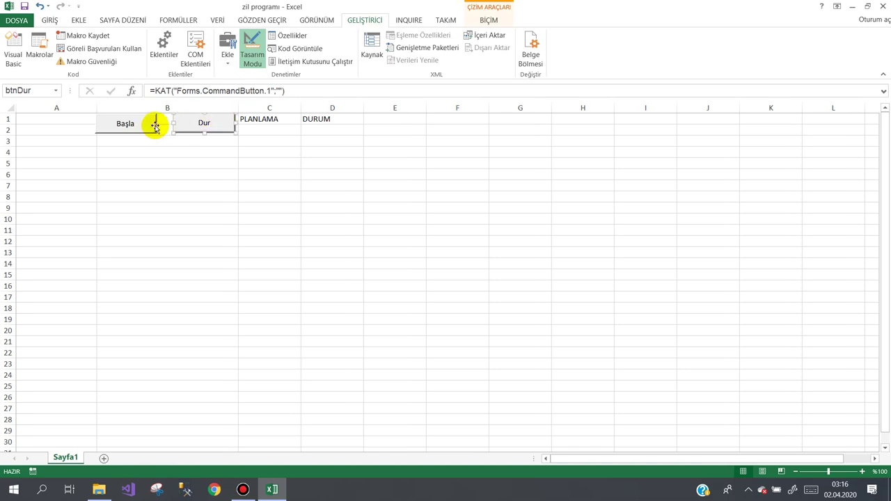
pyautogui.moveTo(145, 123); pyautogui.dragTo(152, 124)
pyautogui.click(124, 147)
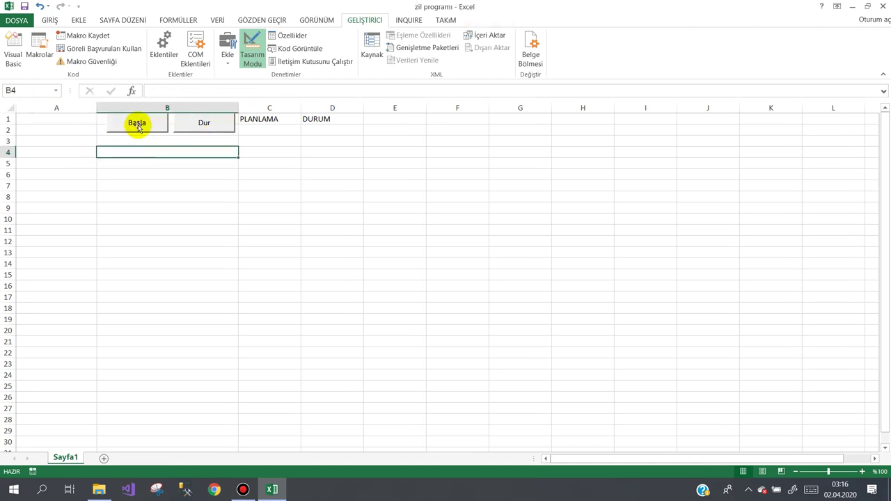
pyautogui.click(139, 126)
pyautogui.click(190, 125)
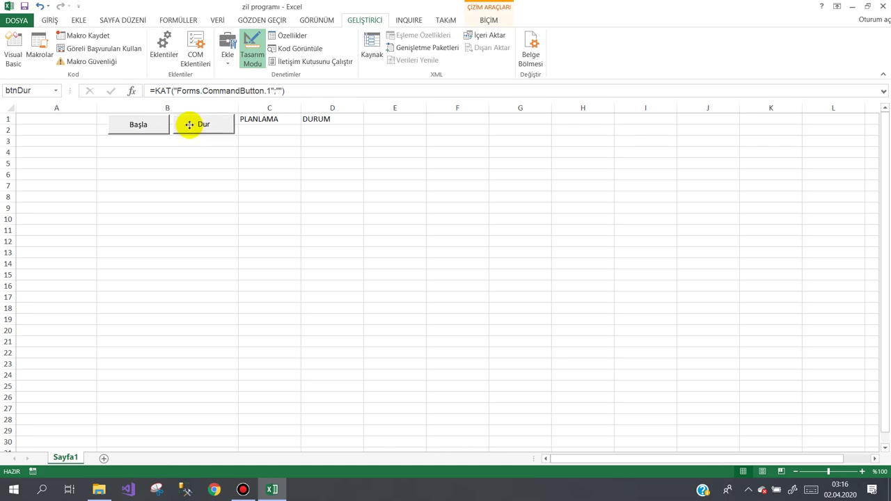
pyautogui.click(168, 152)
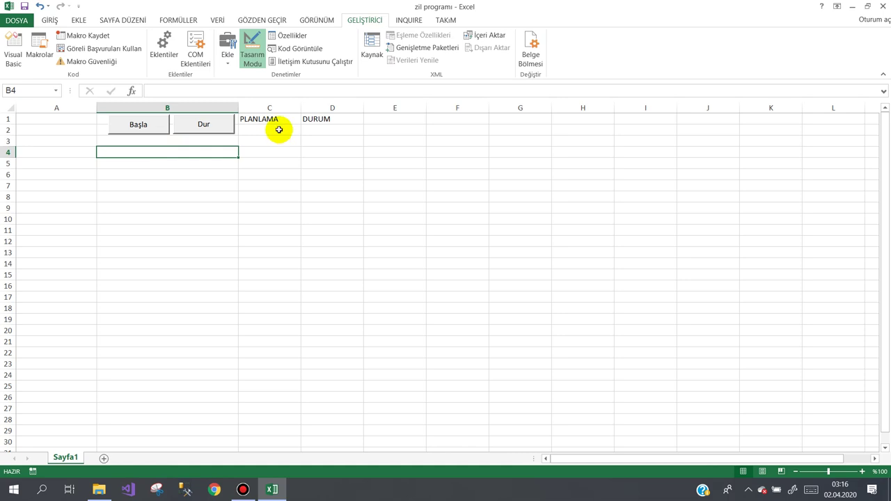
# Step: Select cells C2:C17, D2, D3 and finally B5 in preparation for inserting
pyautogui.moveTo(276, 130); pyautogui.dragTo(279, 293)
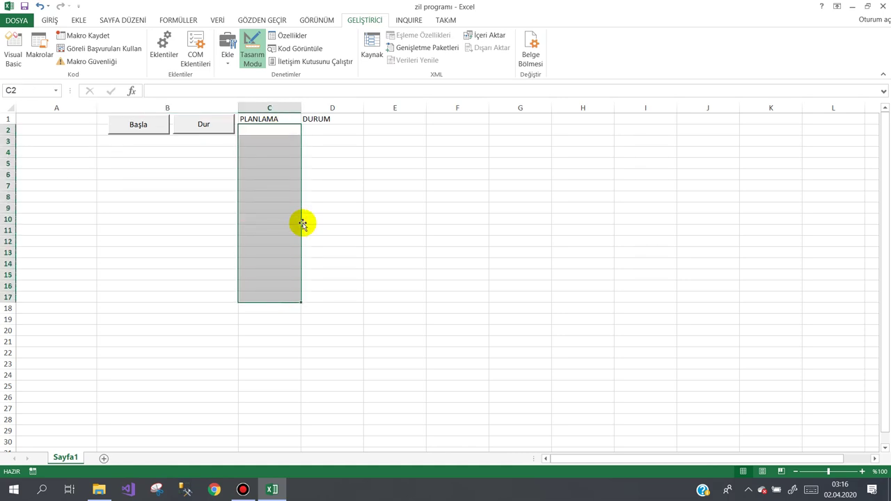
pyautogui.click(339, 130)
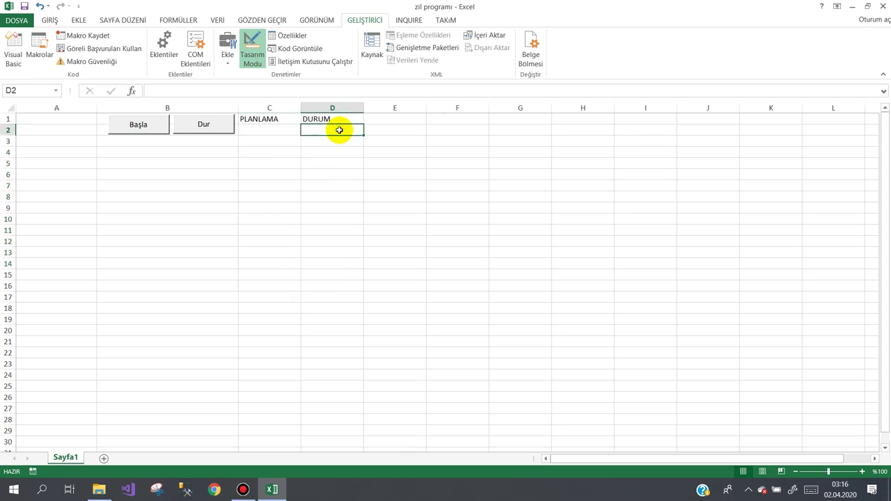
pyautogui.click(332, 143)
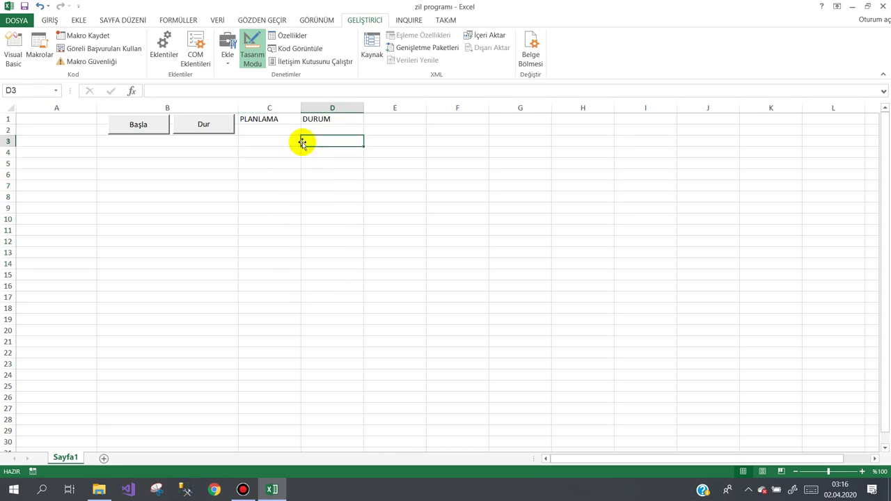
pyautogui.click(165, 165)
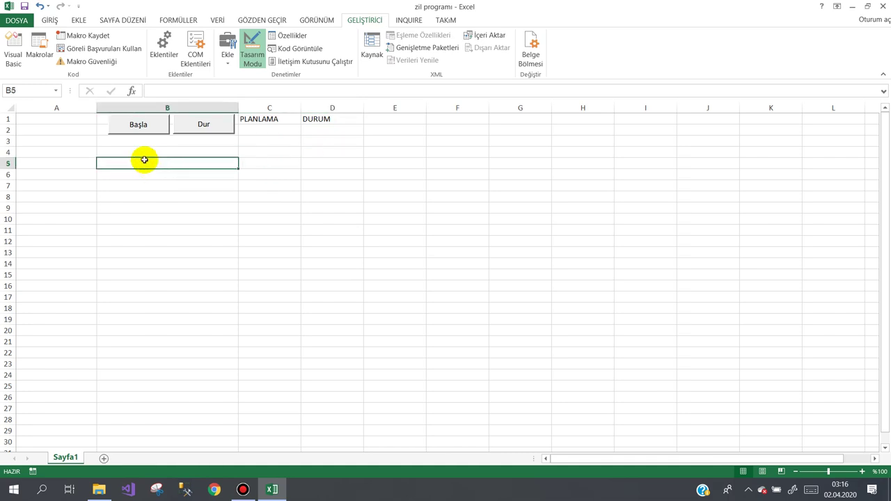
pyautogui.click(78, 19)
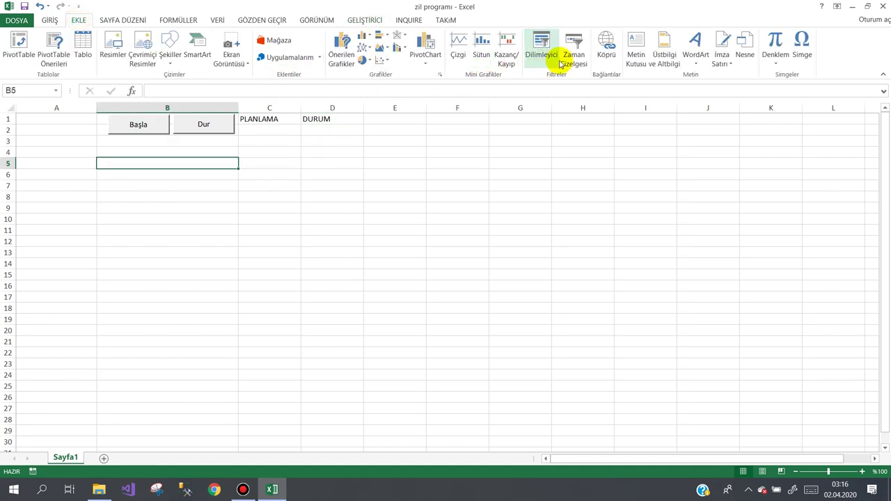
# Step: Draw a text box across columns A–B from row 6 to about row 10 and start an = formula
pyautogui.click(635, 53)
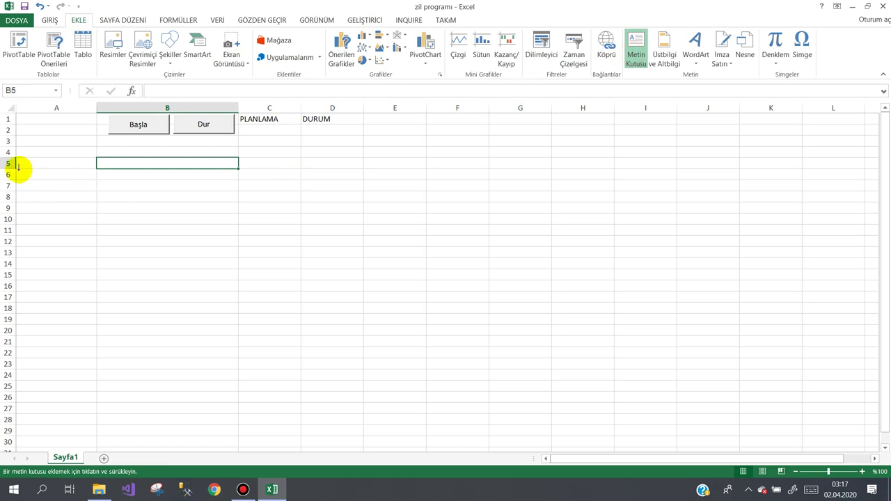
pyautogui.moveTo(19, 167); pyautogui.dragTo(235, 253)
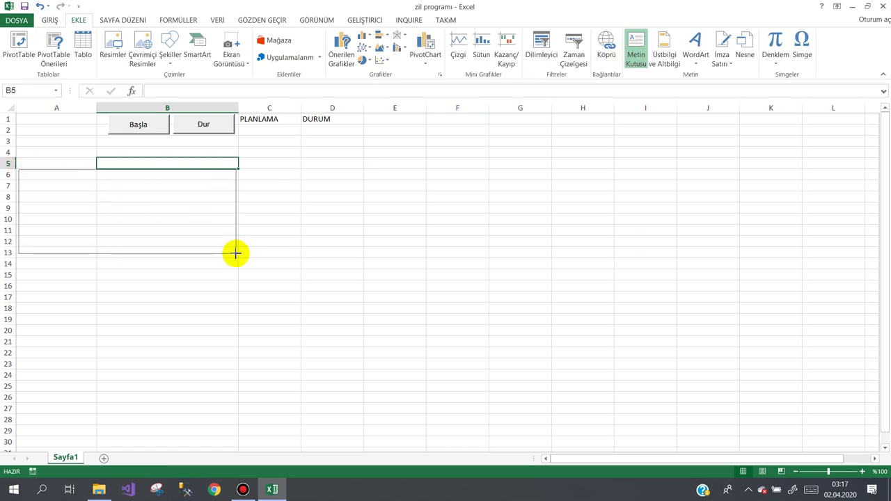
pyautogui.moveTo(236, 254); pyautogui.dragTo(235, 227)
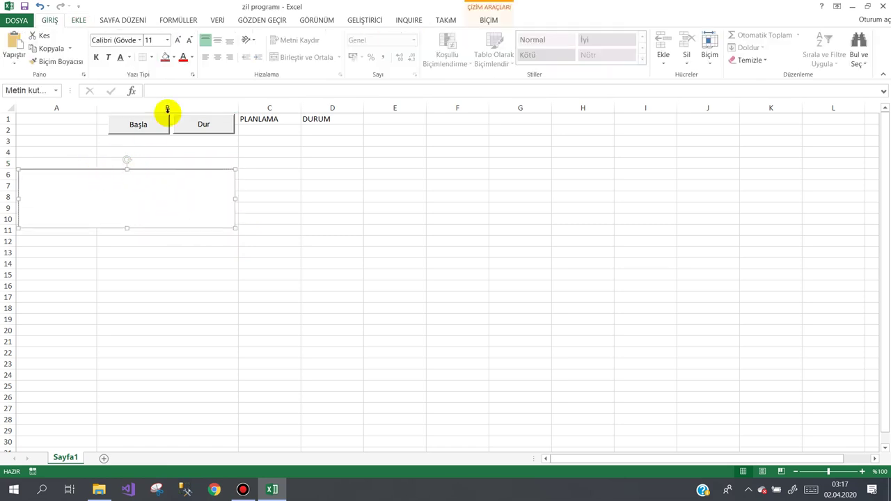
pyautogui.click(166, 87)
pyautogui.write('=')
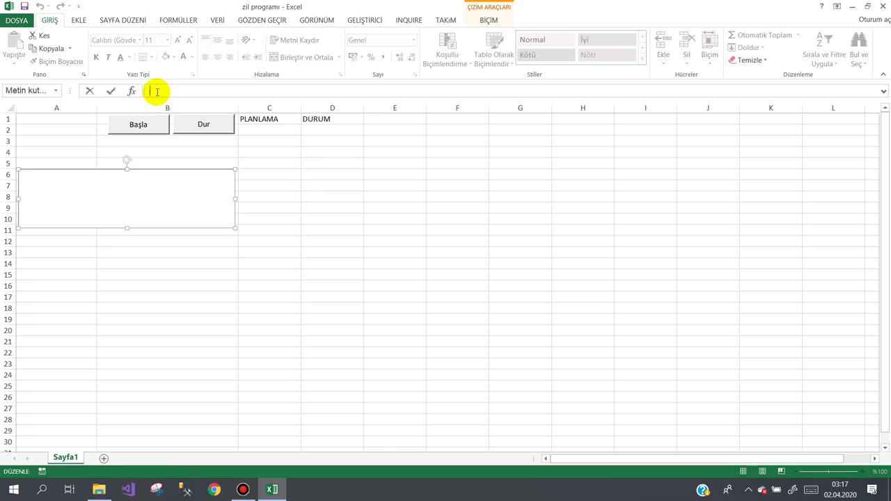
# Step: Link the text box to $A$1 and enter 10 in A1 so it shows 10:00:00
pyautogui.click(64, 119)
pyautogui.press('Return')
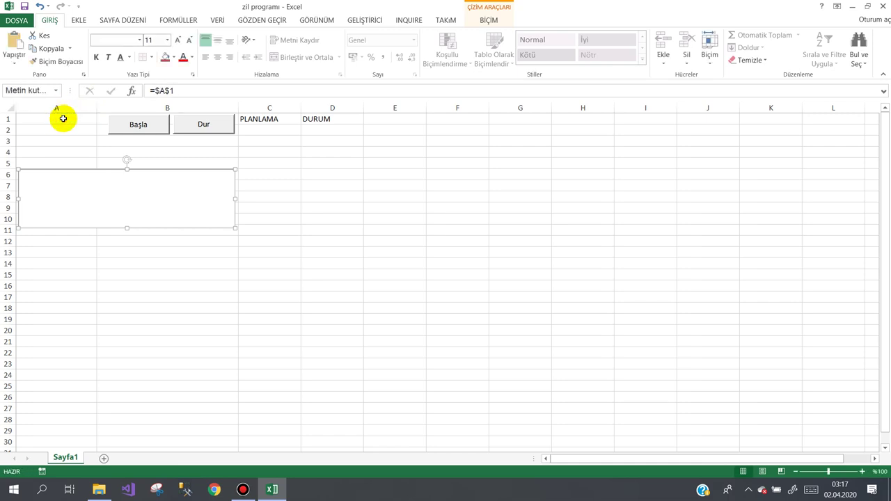
pyautogui.click(63, 119)
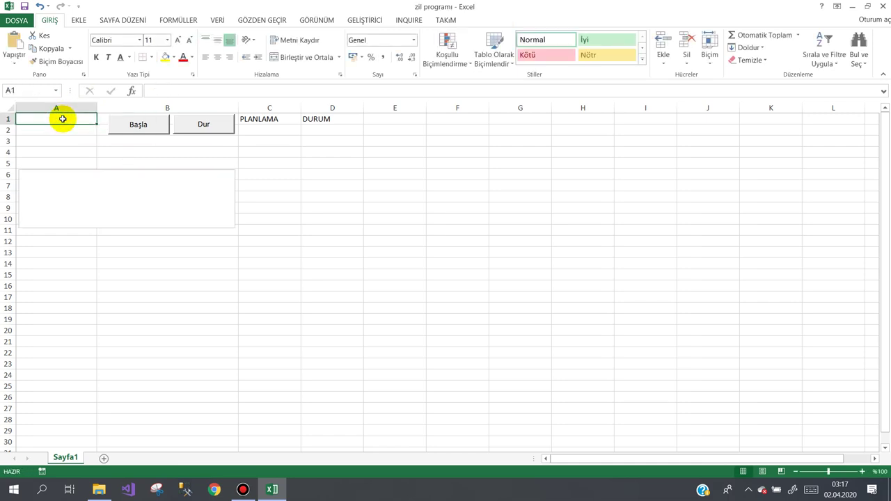
pyautogui.write('10:00:00')
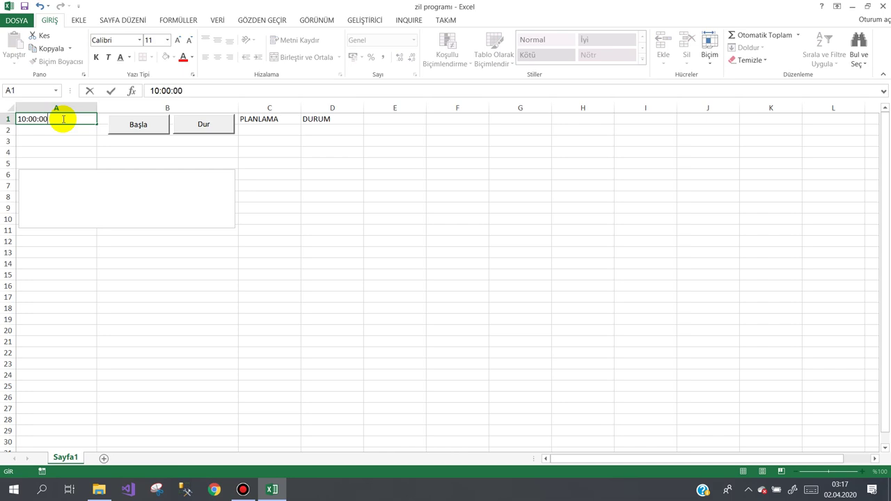
pyautogui.press('Return')
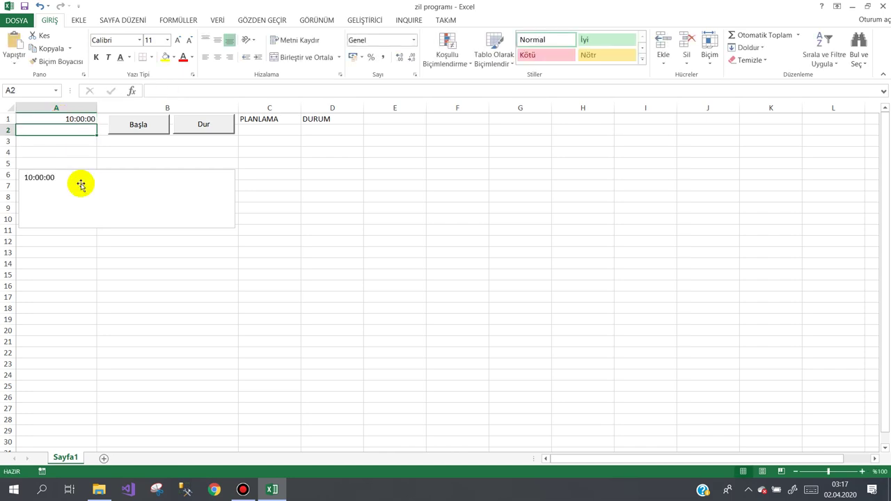
# Step: Enlarge the text box font to 48 and centre the clock horizontally and vertically
pyautogui.click(80, 178)
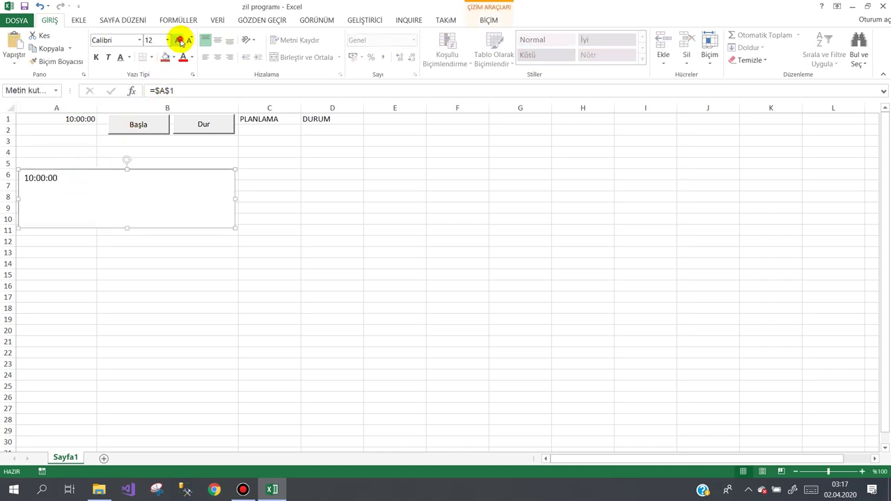
pyautogui.click(180, 40)
pyautogui.click(180, 41)
pyautogui.click(180, 40)
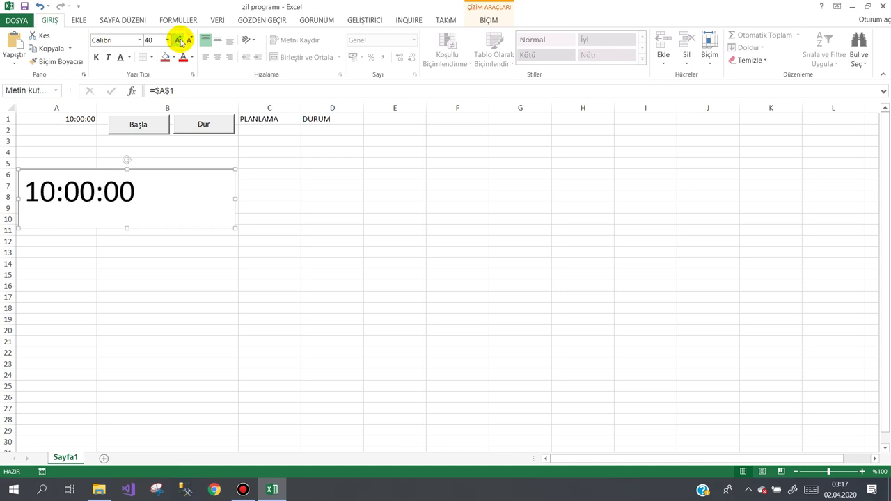
pyautogui.click(179, 40)
pyautogui.click(179, 41)
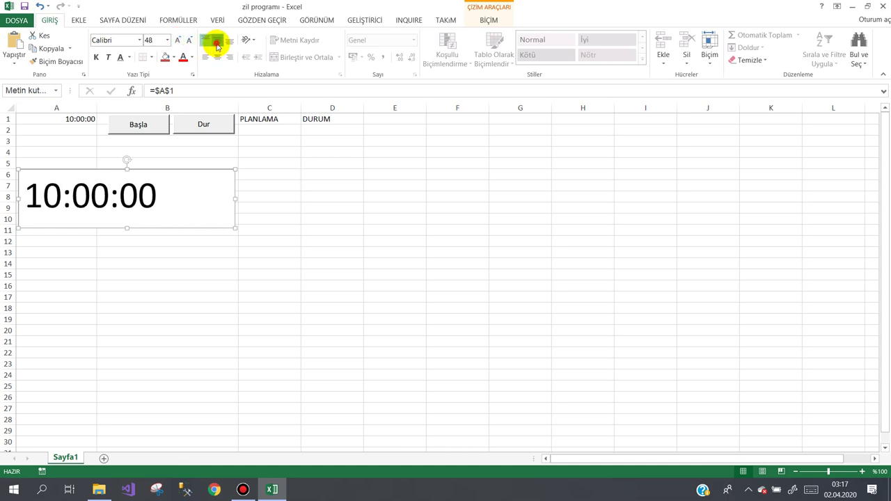
pyautogui.click(217, 46)
pyautogui.click(217, 57)
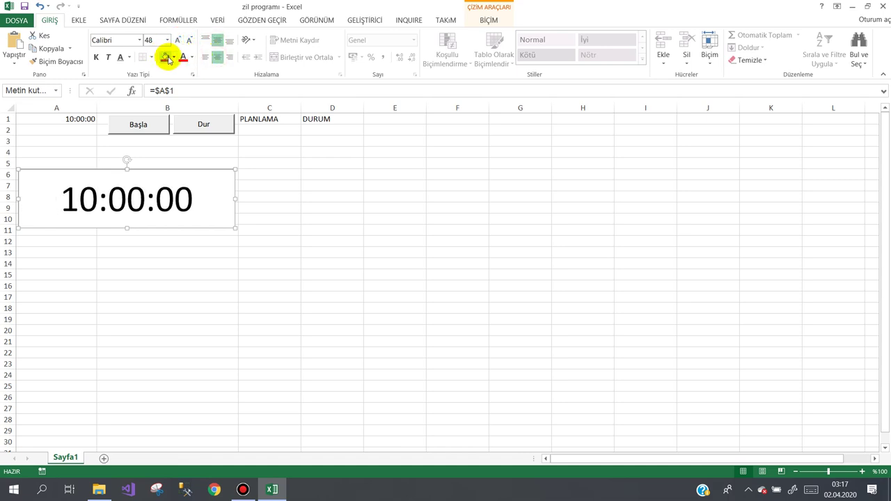
# Step: Give the text box a black fill with bold white text enlarged to size 66
pyautogui.click(174, 58)
pyautogui.click(173, 94)
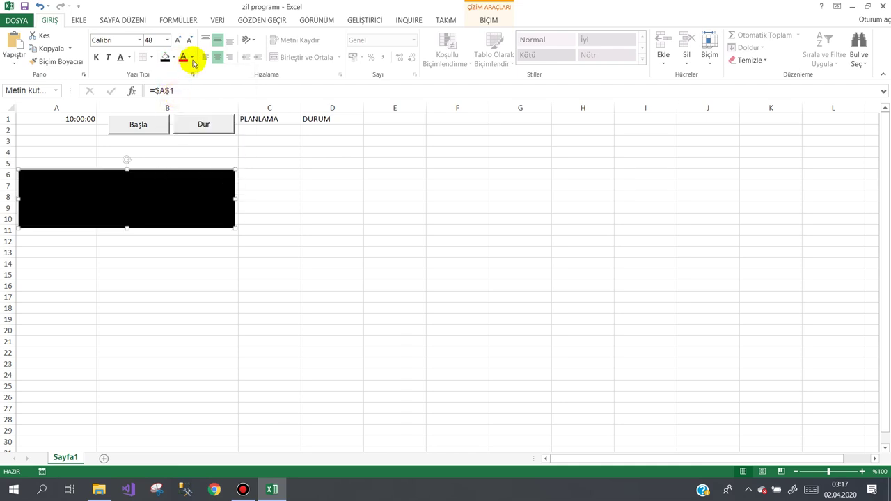
pyautogui.click(192, 57)
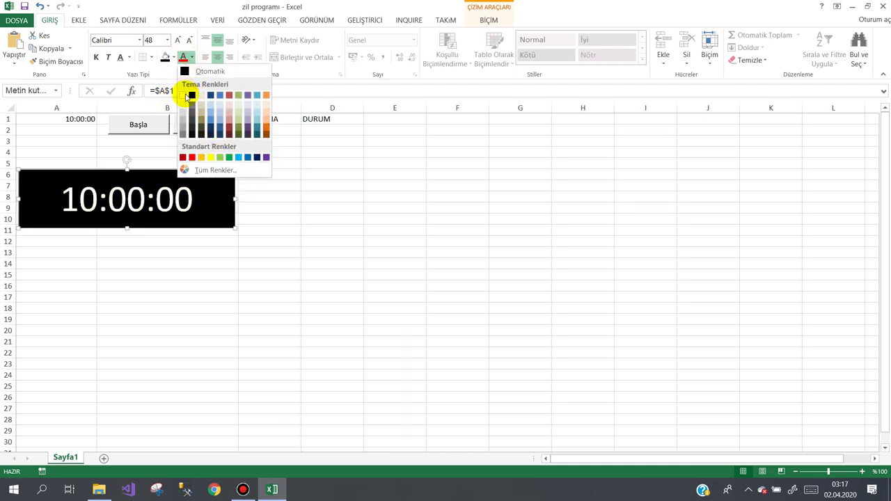
pyautogui.click(184, 94)
pyautogui.click(179, 41)
pyautogui.click(179, 42)
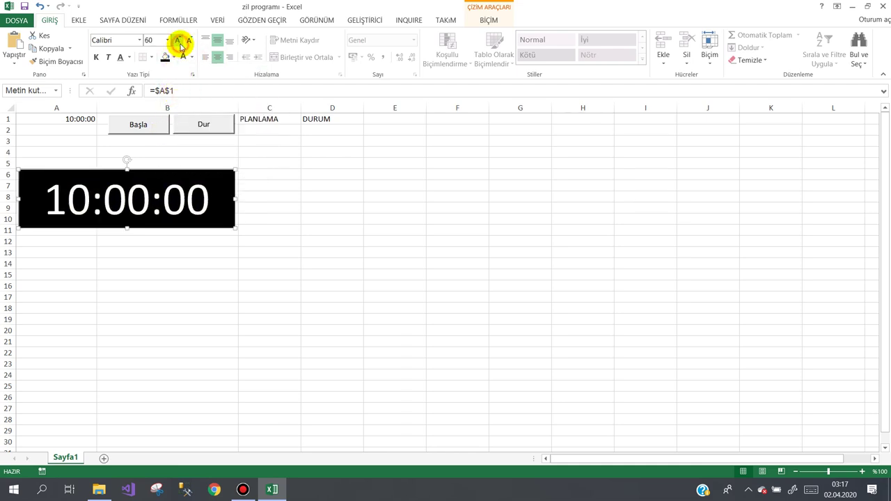
pyautogui.click(179, 41)
pyautogui.click(96, 57)
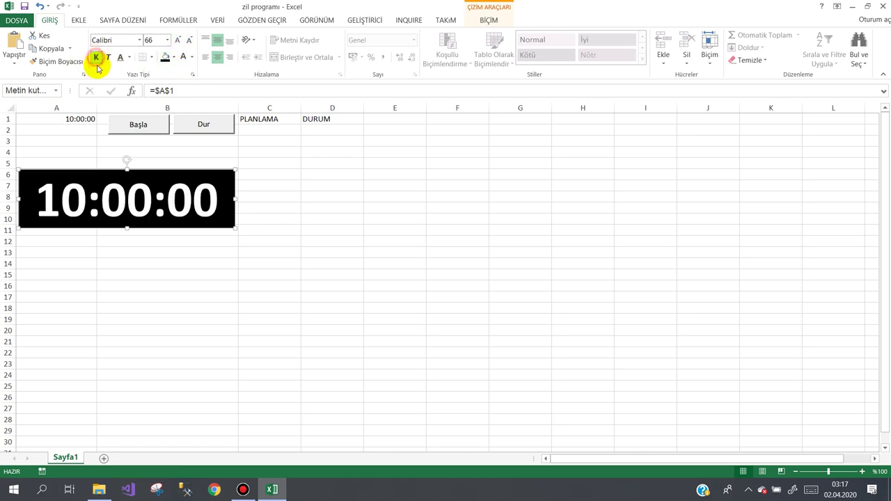
pyautogui.click(122, 259)
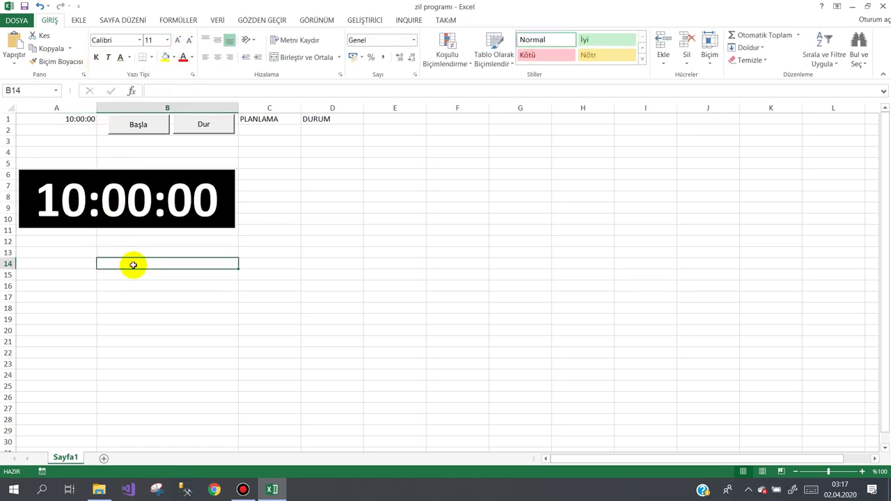
# Step: Hide the sheet gridlines and select cell A1
pyautogui.click(317, 20)
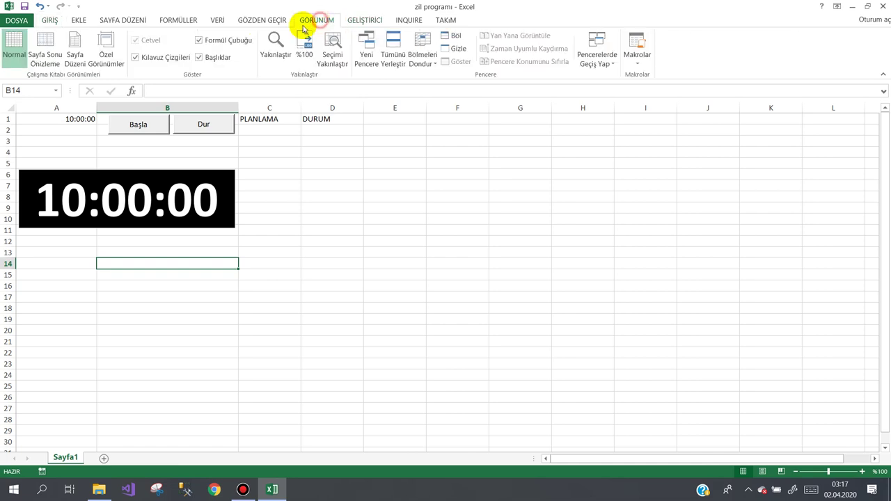
pyautogui.click(147, 61)
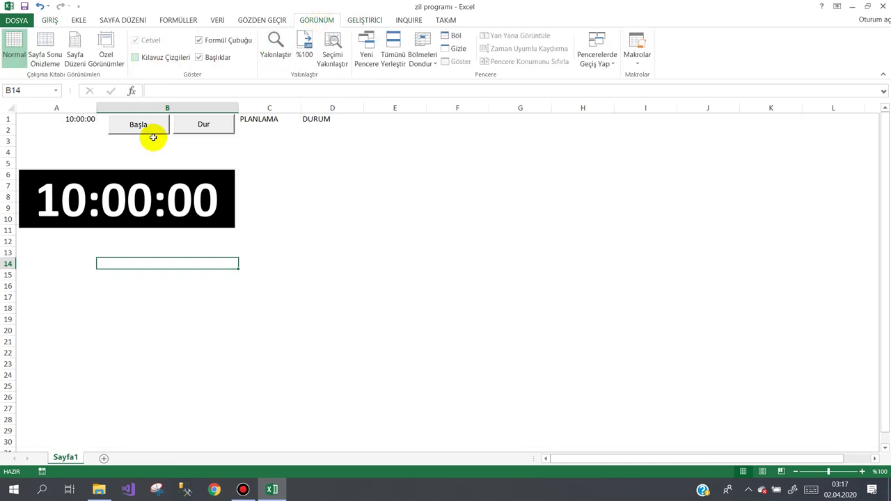
pyautogui.click(64, 117)
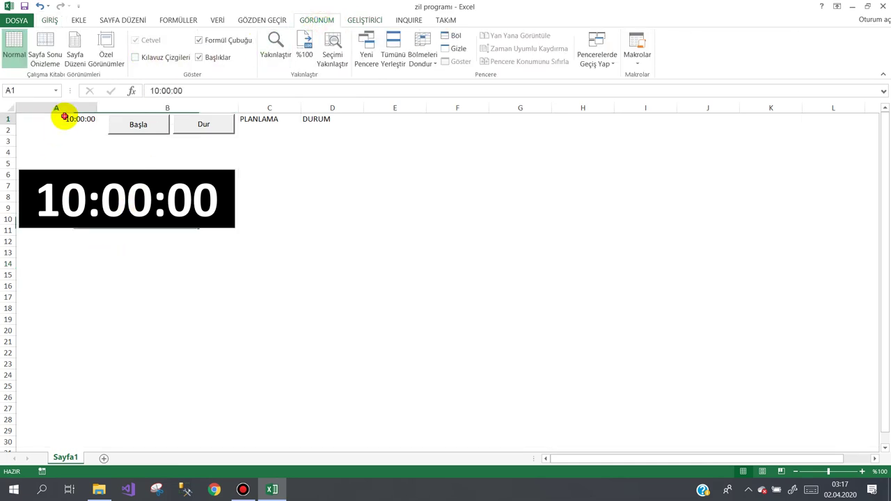
# Step: Give A1's 10:00:00 an outside border, centre it and apply the Saat time format
pyautogui.click(49, 20)
pyautogui.click(153, 61)
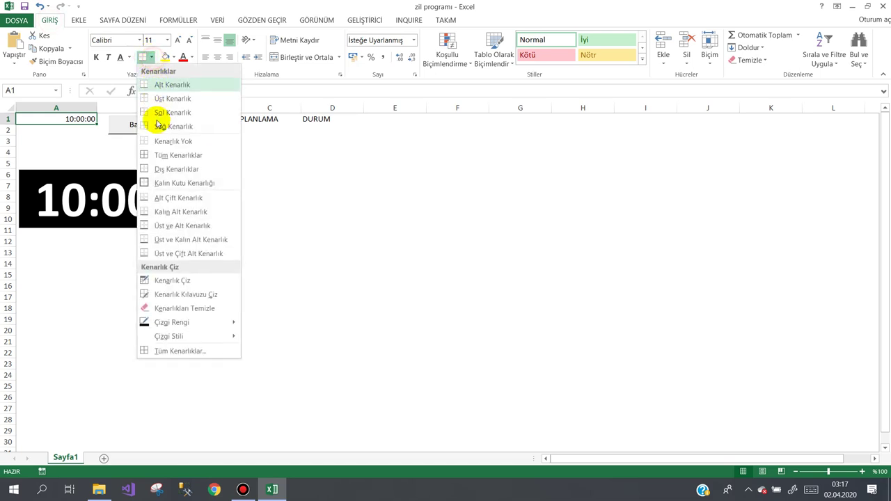
pyautogui.click(146, 169)
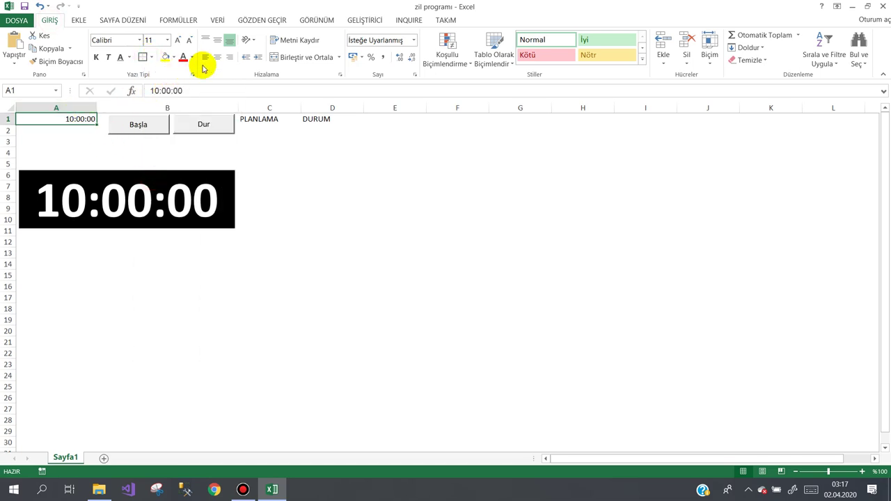
pyautogui.click(217, 57)
pyautogui.click(413, 42)
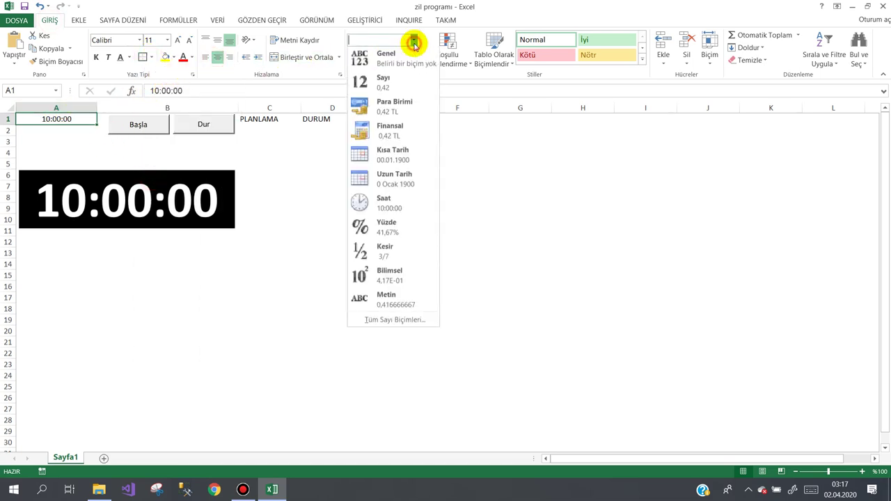
pyautogui.click(383, 199)
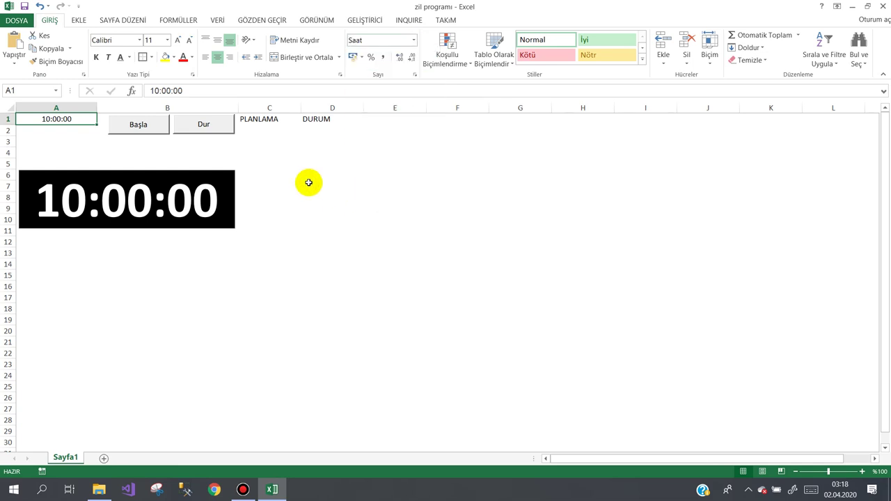
pyautogui.click(277, 131)
# Step: Give C2:C21 all borders plus an outside border
pyautogui.moveTo(280, 146); pyautogui.dragTo(288, 348)
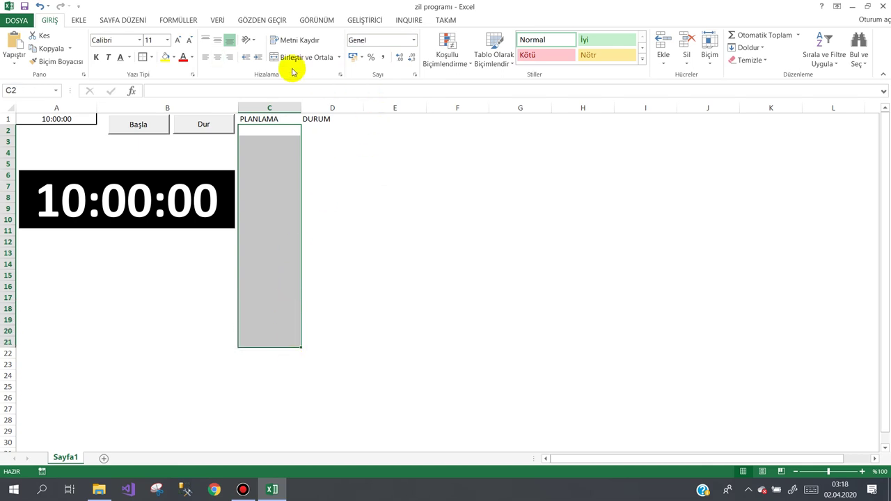
pyautogui.click(154, 60)
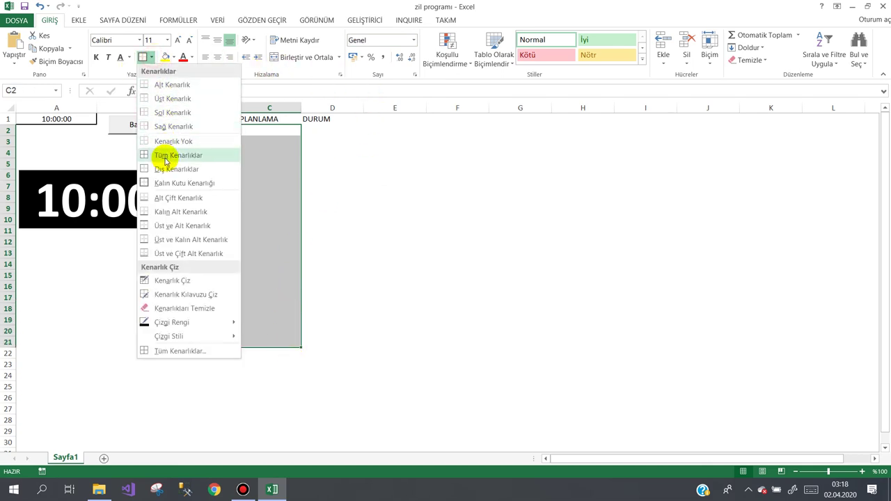
pyautogui.click(149, 154)
pyautogui.click(154, 60)
pyautogui.click(160, 169)
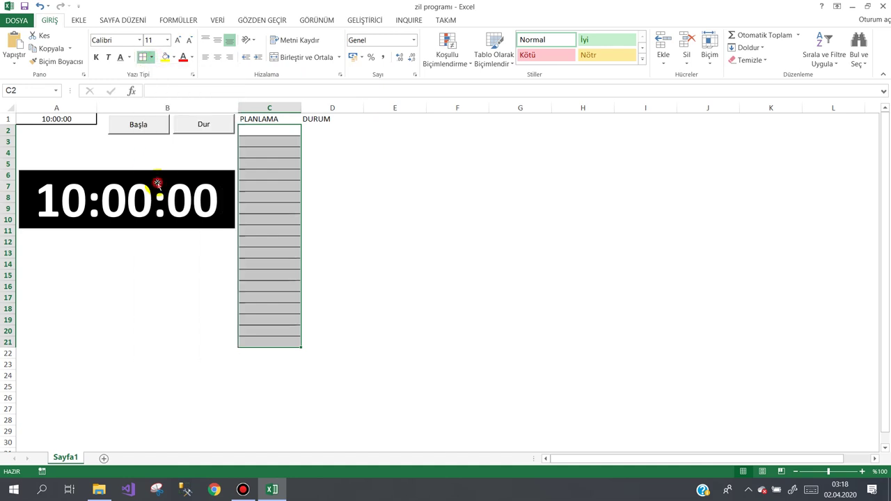
# Step: Give D2:D21 all borders plus a thick box border
pyautogui.click(326, 132)
pyautogui.moveTo(325, 132); pyautogui.dragTo(330, 341)
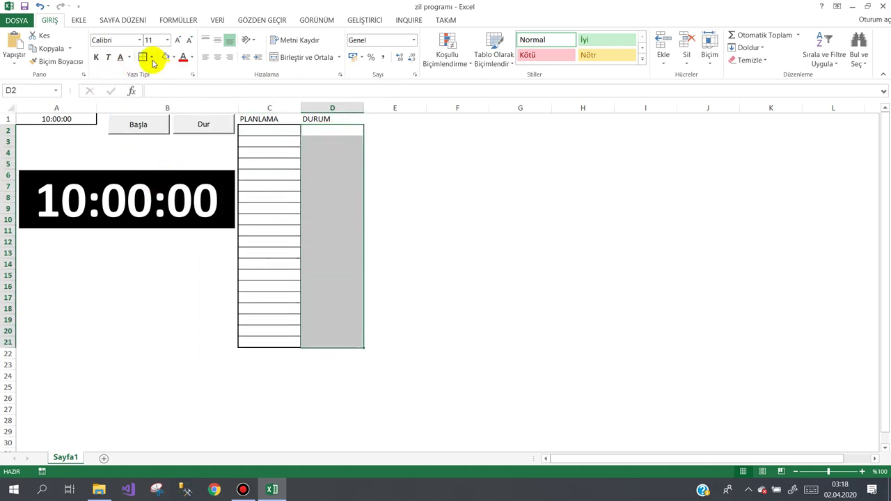
pyautogui.click(152, 57)
pyautogui.click(145, 153)
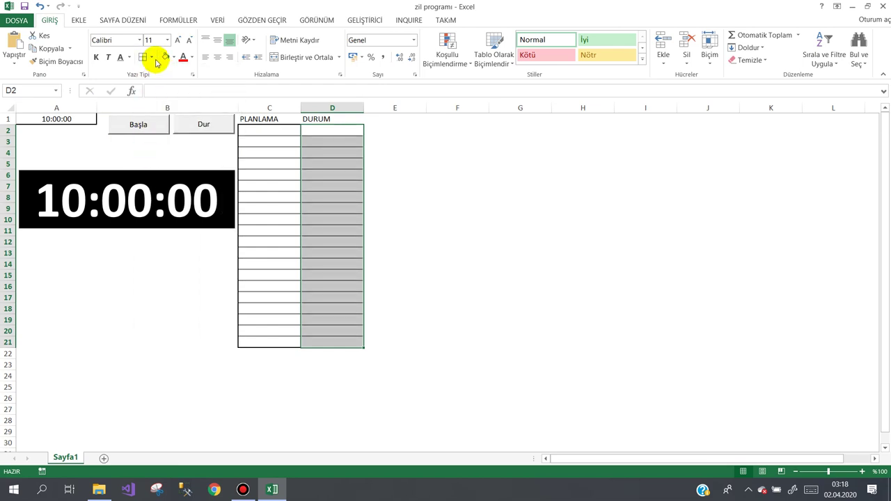
pyautogui.click(151, 57)
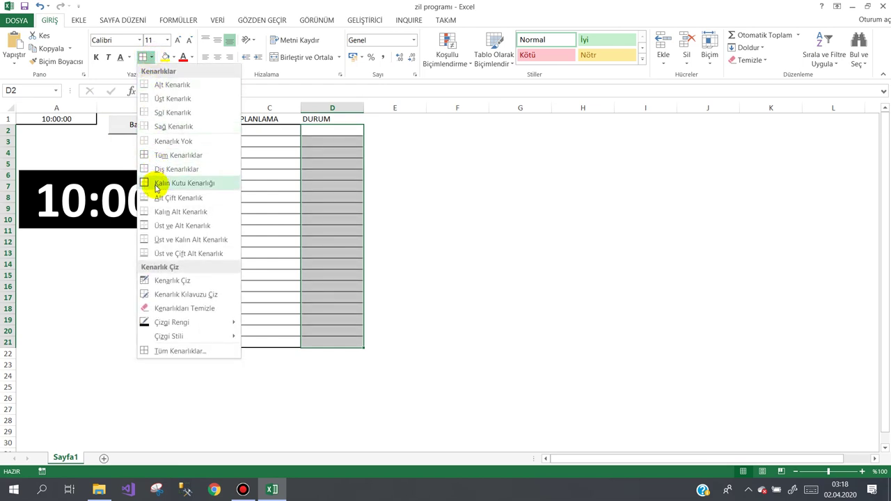
pyautogui.click(152, 184)
pyautogui.click(123, 272)
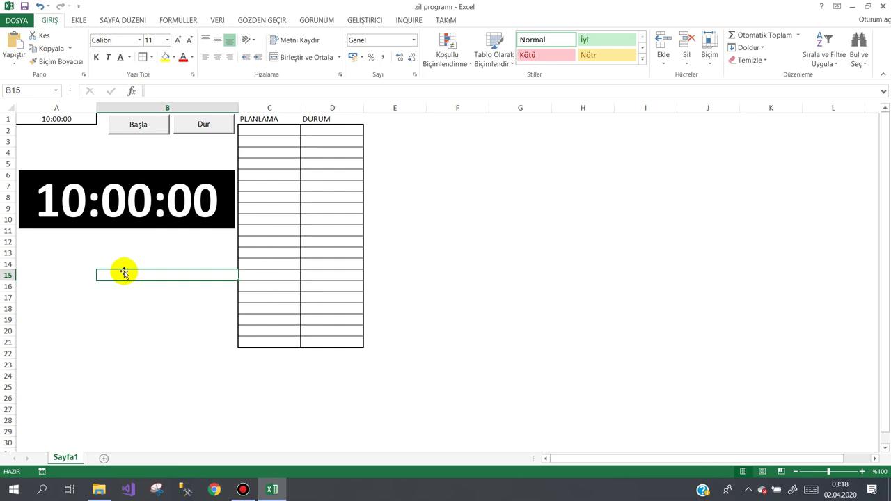
# Step: Centre columns C and D so the PLANLAMA and DURUM headers are centred
pyautogui.moveTo(282, 109); pyautogui.dragTo(327, 109)
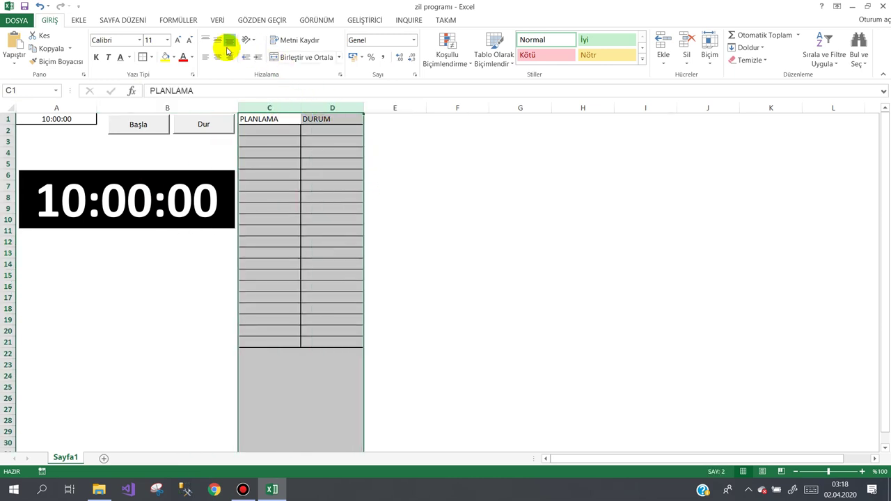
pyautogui.click(217, 57)
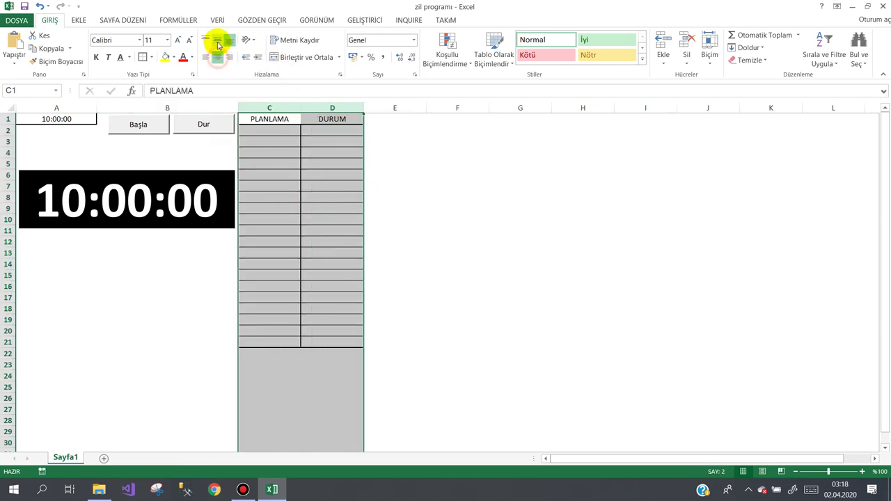
pyautogui.click(77, 267)
pyautogui.click(439, 138)
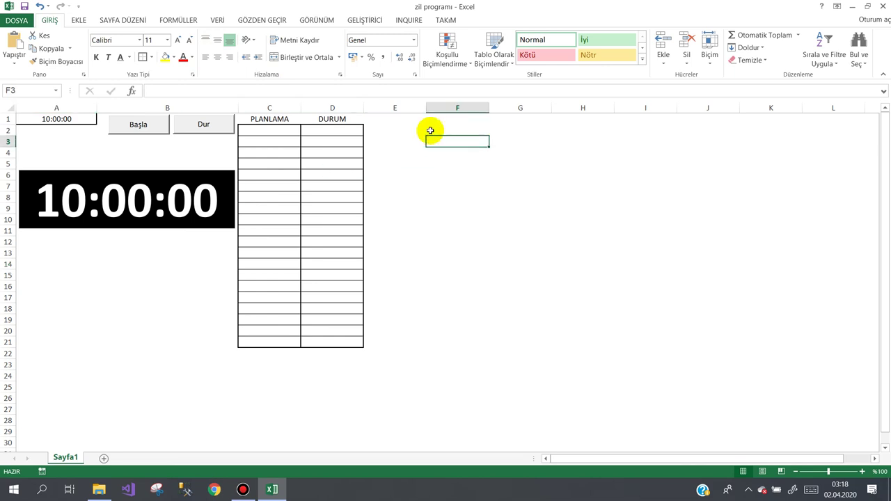
# Step: Insert outline WordArt reading 'ABC TEKSTİL' / 'ZİL PROGRAMI' and move it beside the table
pyautogui.click(80, 20)
pyautogui.click(696, 47)
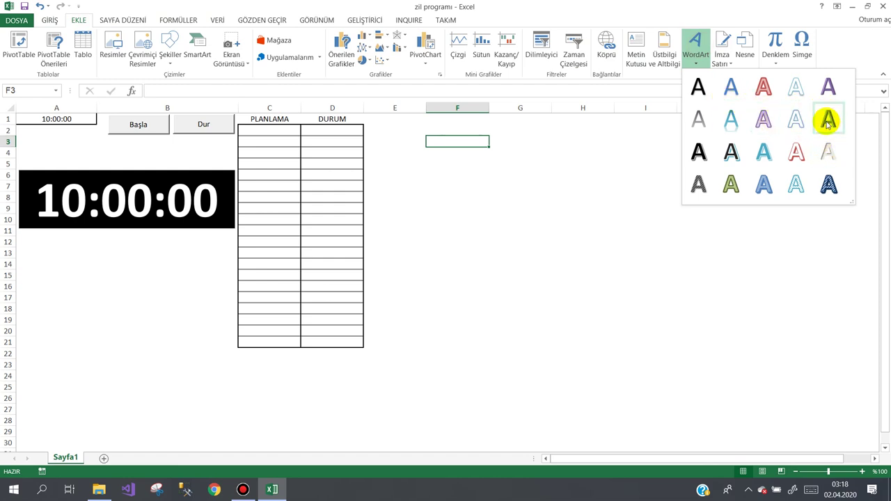
pyautogui.click(796, 90)
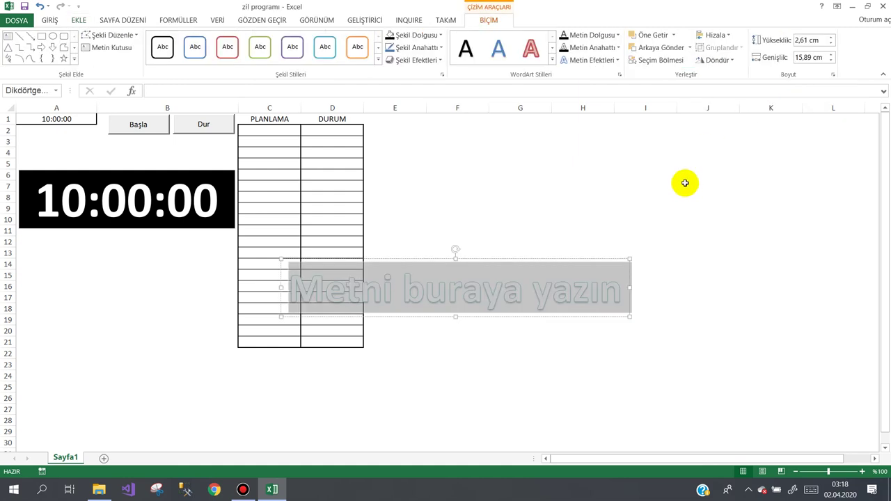
pyautogui.write('X')
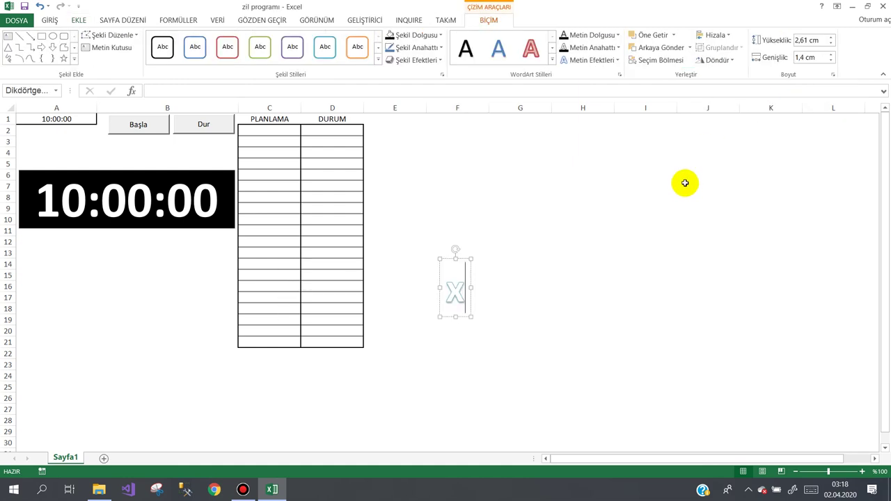
pyautogui.press('BackSpace')
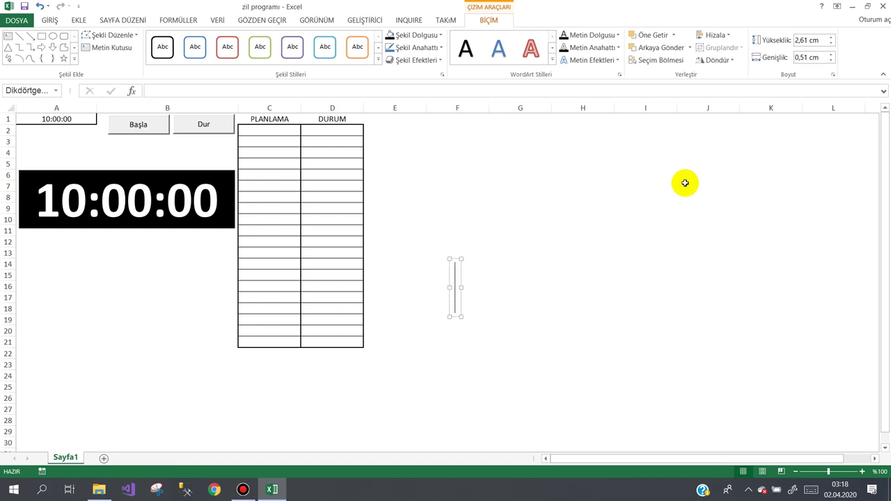
pyautogui.write('ABC')
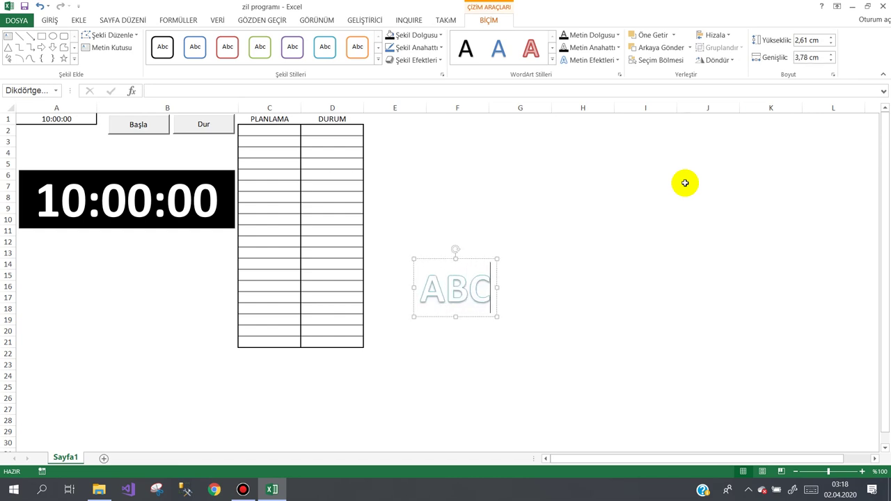
pyautogui.write(' TEKSTİL')
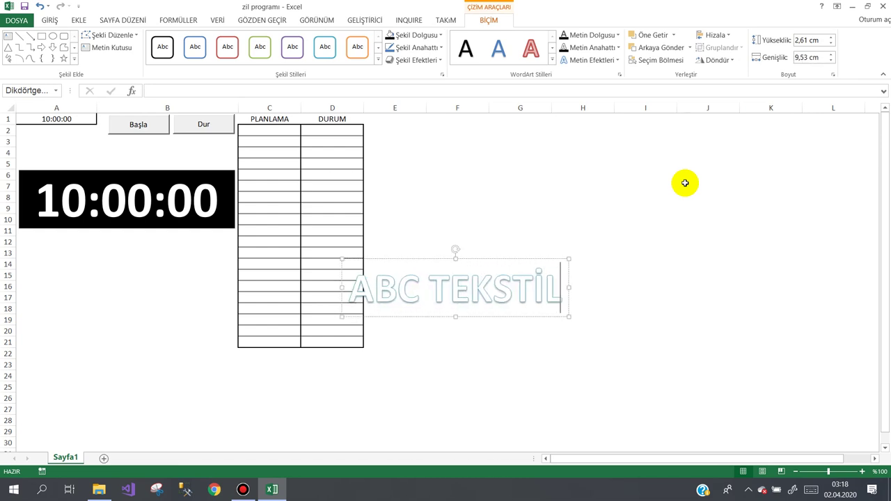
pyautogui.press('Return')
pyautogui.write('İL ')
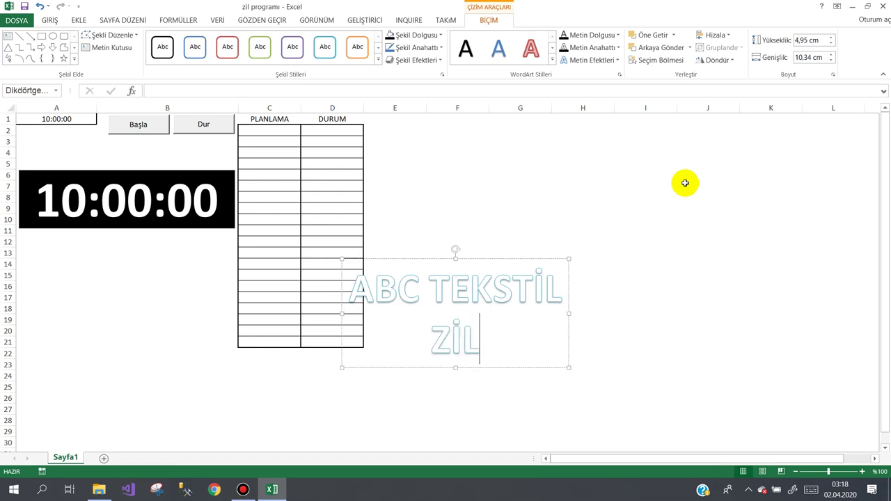
pyautogui.write('PROGRAMI')
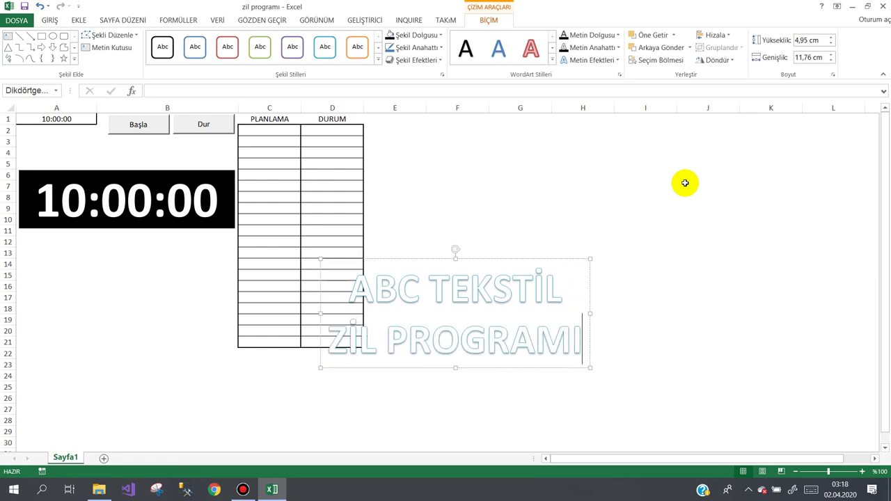
pyautogui.moveTo(511, 258)
pyautogui.mouseDown()
pyautogui.moveTo(587, 193)
pyautogui.moveTo(606, 139)
pyautogui.mouseUp()
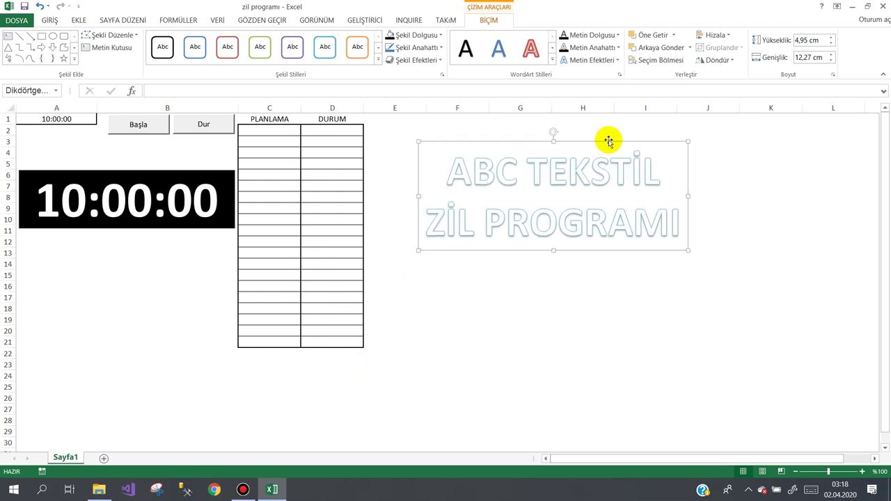
# Step: Apply the green gradient WordArt text style to the title
pyautogui.click(550, 52)
pyautogui.click(529, 48)
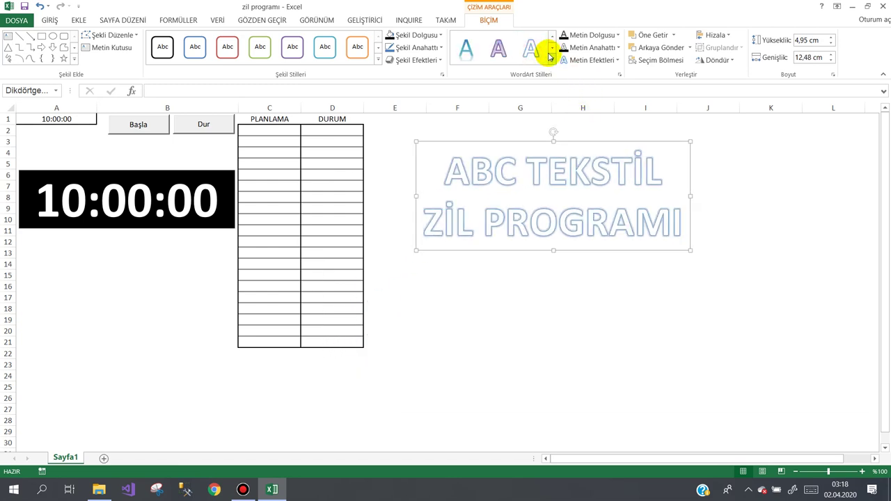
pyautogui.click(551, 54)
pyautogui.click(552, 53)
pyautogui.click(552, 53)
pyautogui.click(553, 53)
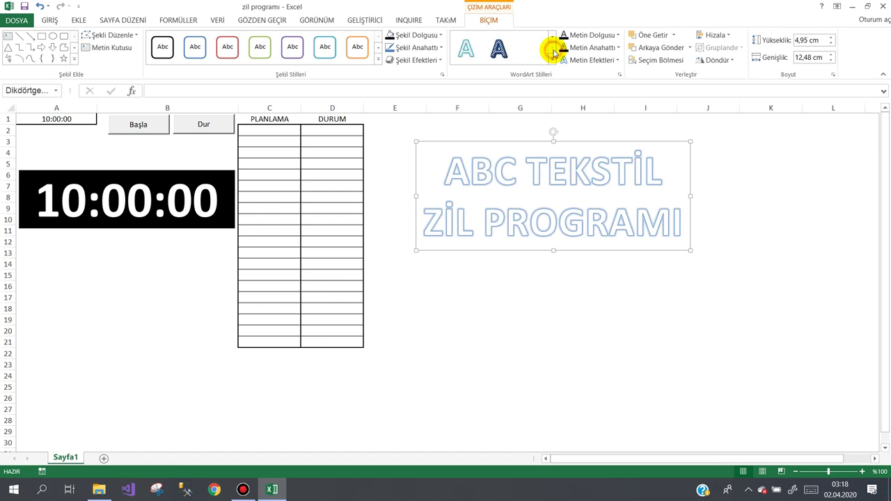
pyautogui.click(554, 36)
pyautogui.click(555, 37)
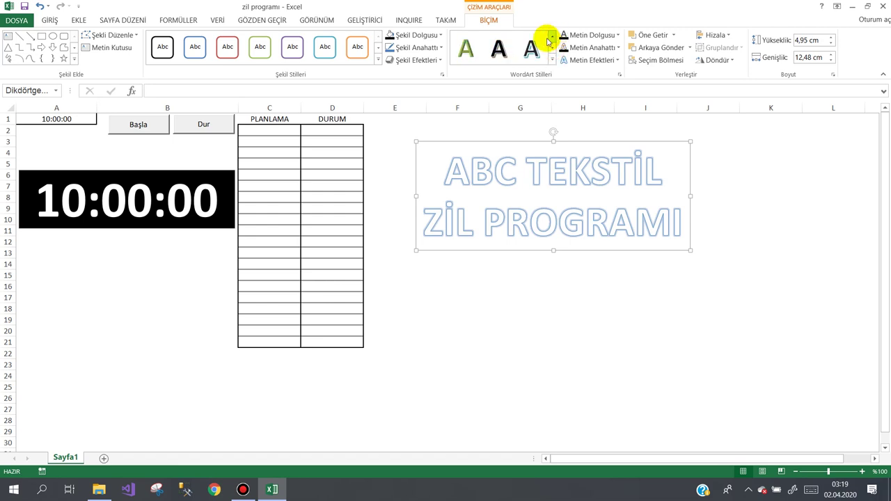
pyautogui.click(464, 47)
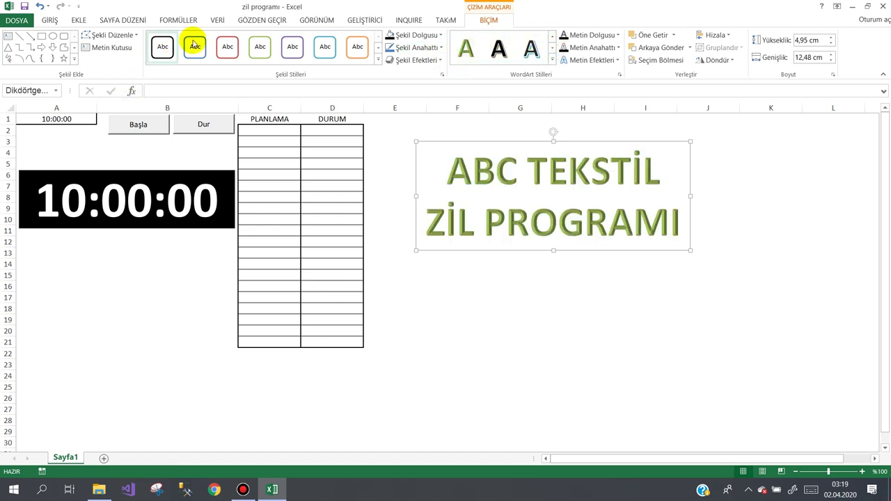
pyautogui.click(53, 19)
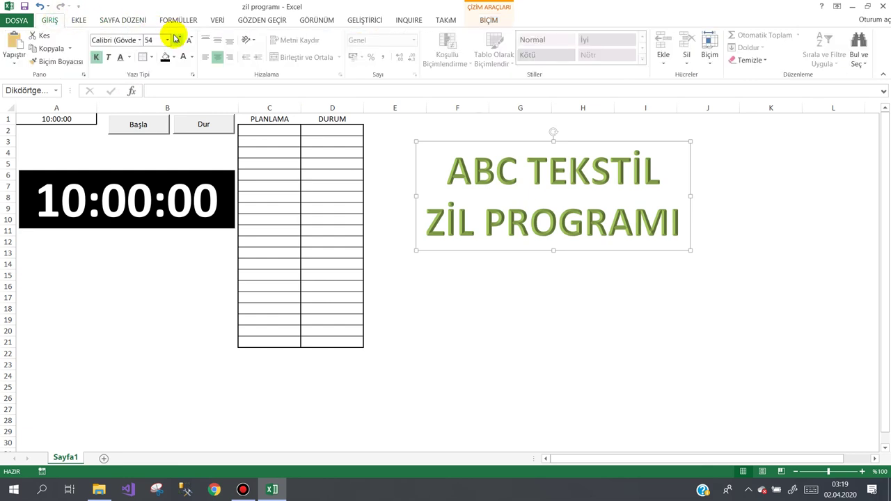
# Step: Enlarge the WordArt font to 66, colour it red and nudge it up-right
pyautogui.click(178, 40)
pyautogui.click(177, 40)
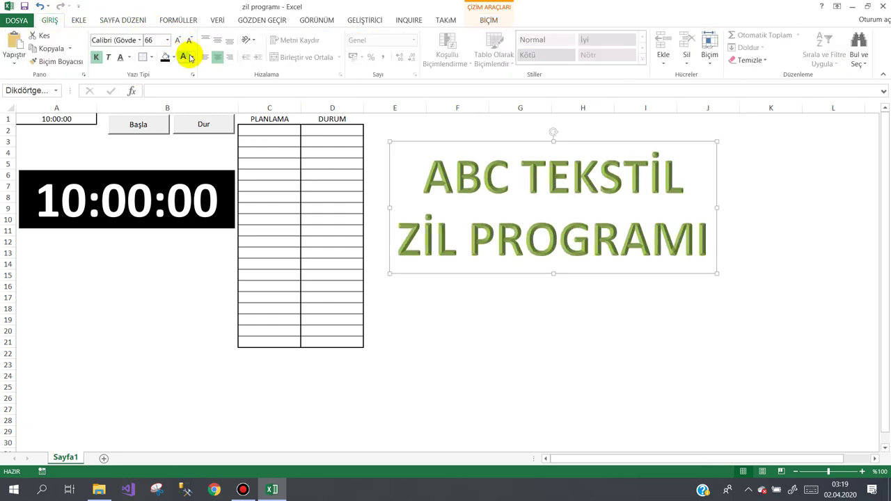
pyautogui.click(191, 57)
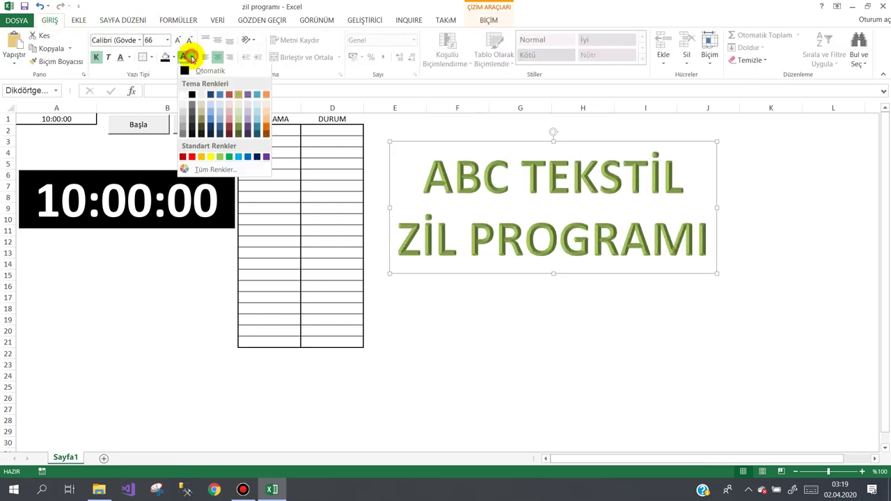
pyautogui.click(191, 158)
pyautogui.moveTo(531, 142); pyautogui.dragTo(550, 119)
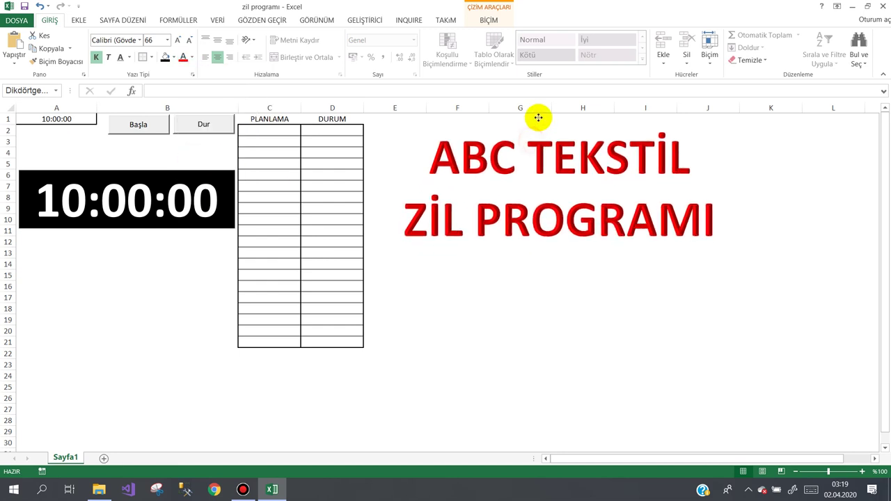
# Step: Deselect the title and save the workbook
pyautogui.click(457, 307)
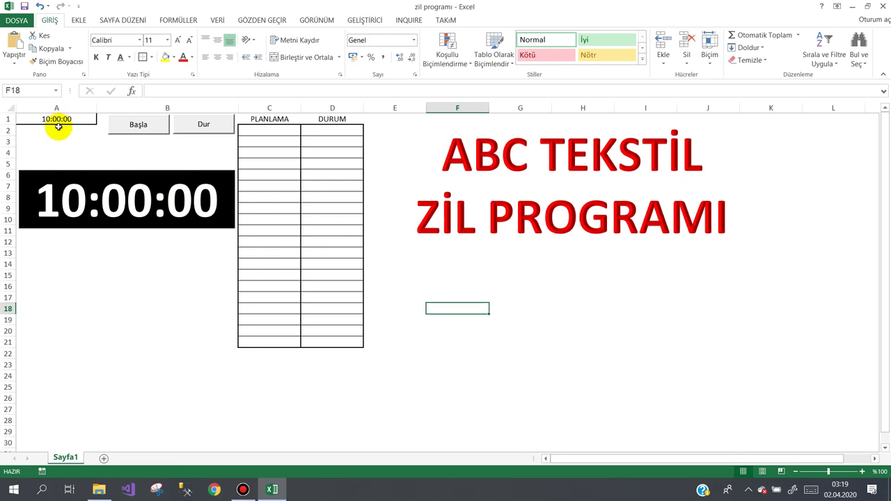
pyautogui.click(142, 251)
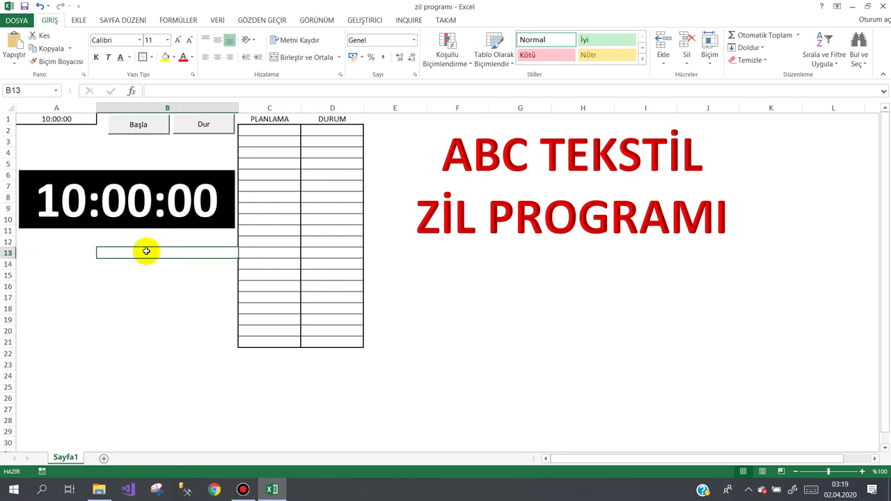
pyautogui.click(23, 6)
# Step: Dismiss the save warning and create empty btnBaşla_Click and btnDur_Click procedures from the GELİŞTİRİCİ tab
pyautogui.click(416, 275)
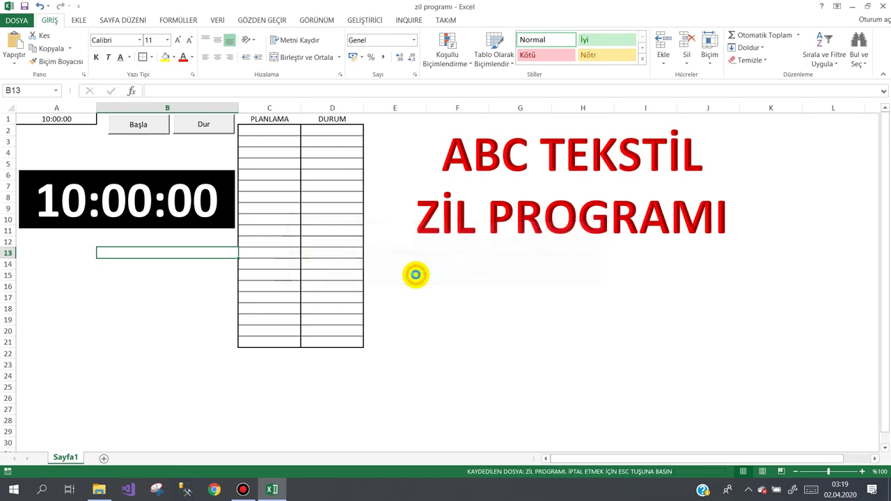
pyautogui.click(142, 264)
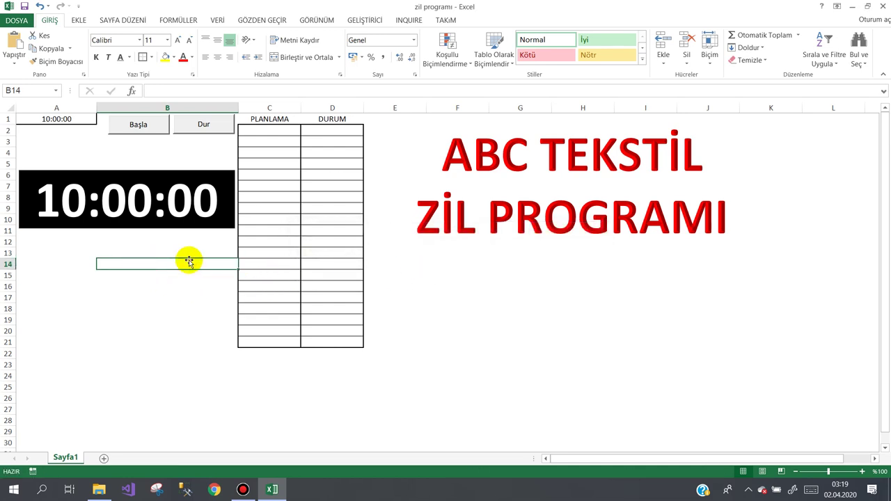
pyautogui.click(366, 20)
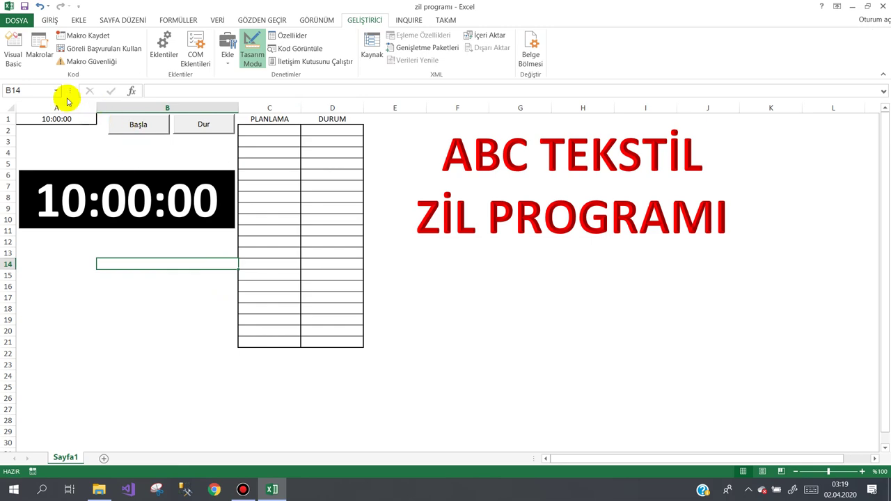
pyautogui.doubleClick(138, 125)
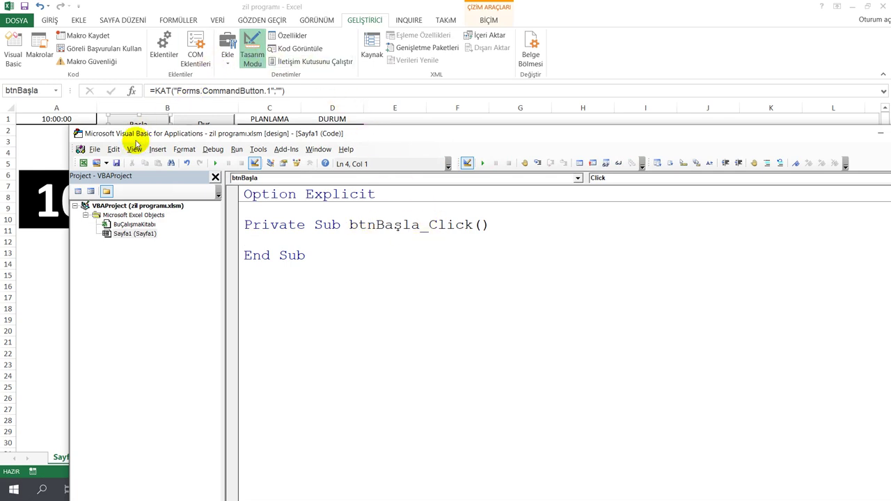
pyautogui.moveTo(137, 136); pyautogui.dragTo(309, 151)
pyautogui.doubleClick(199, 125)
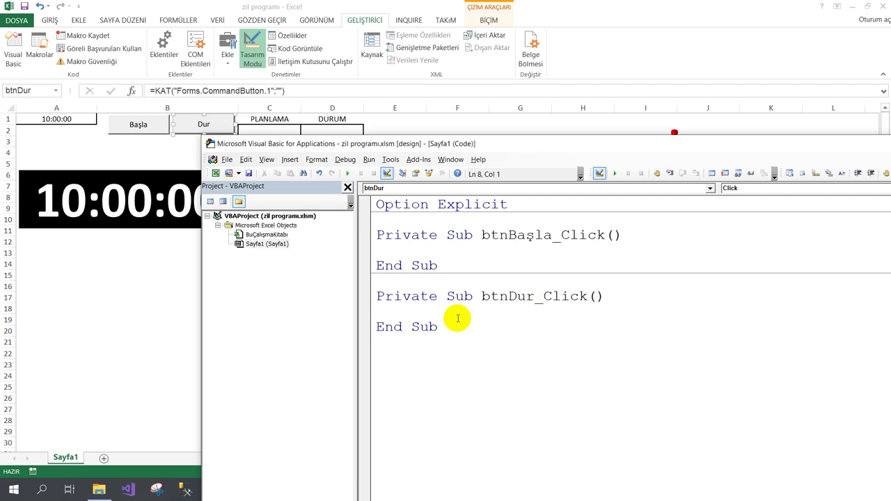
pyautogui.click(402, 236)
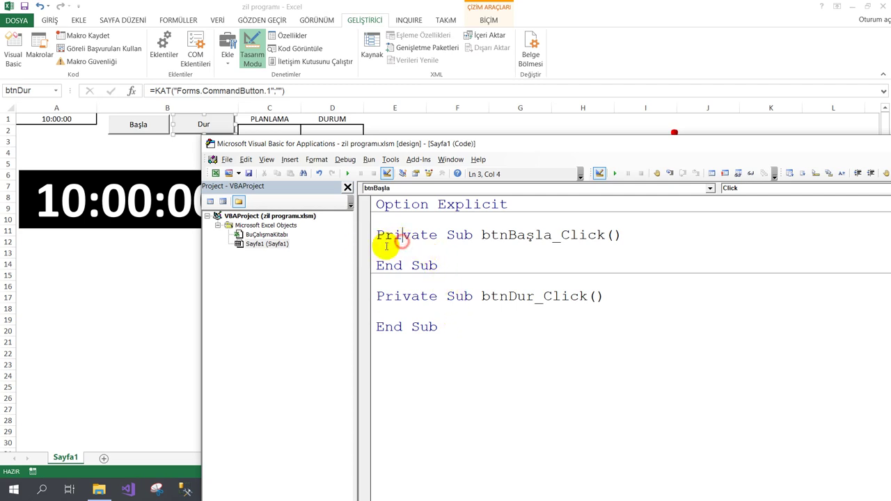
pyautogui.click(387, 250)
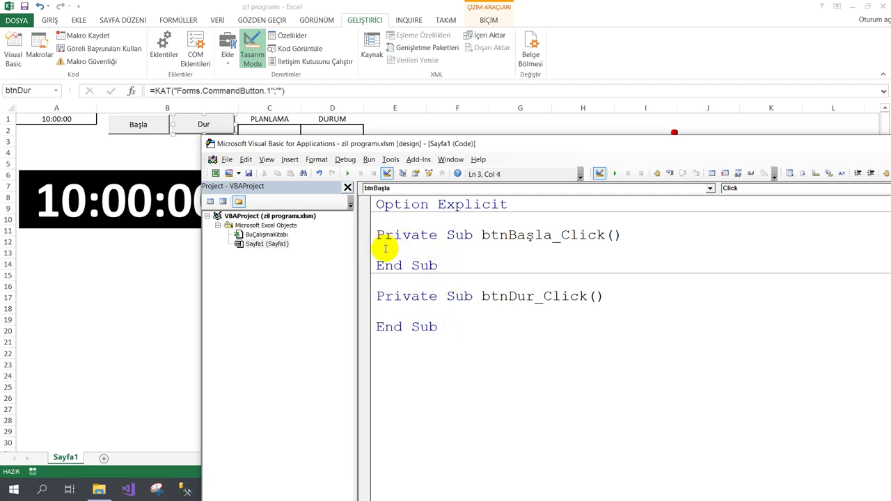
# Step: Insert UserForm1 and place the Toolbox beside it
pyautogui.click(230, 174)
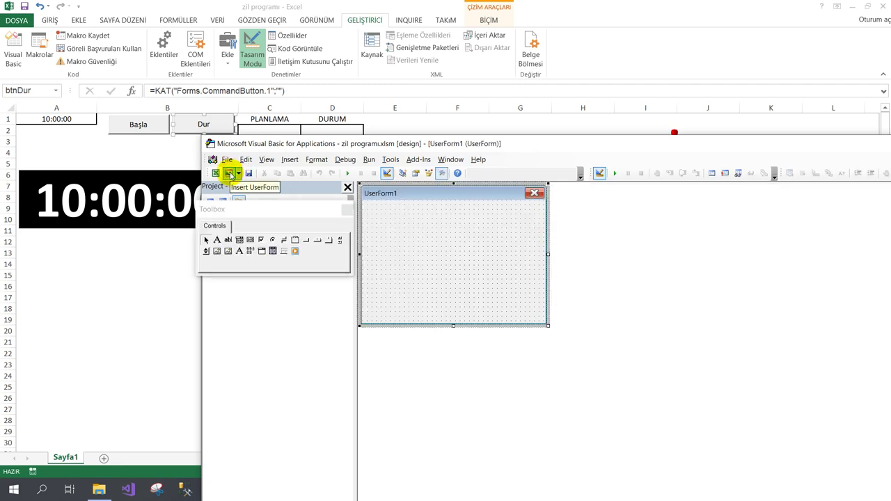
pyautogui.click(291, 208)
pyautogui.moveTo(291, 208); pyautogui.dragTo(660, 209)
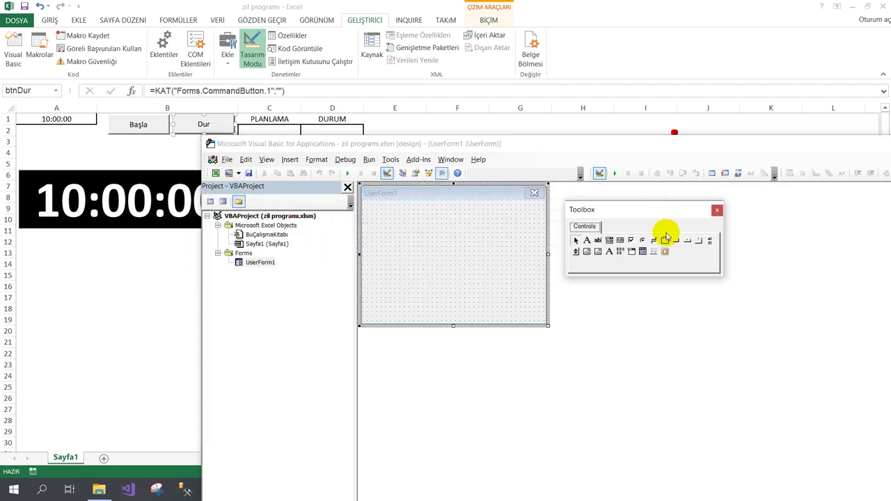
# Step: Delete WindowsMediaPlayer from the Toolbox and re-add it via Additional Controls
pyautogui.rightClick(665, 252)
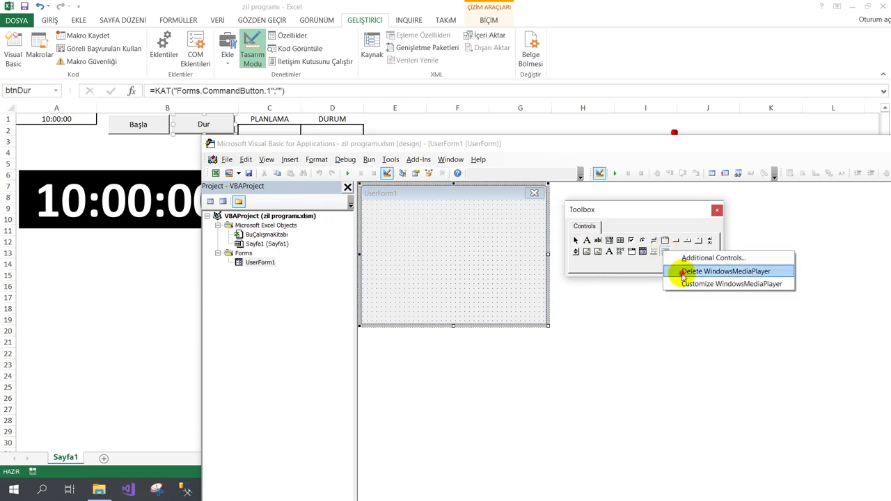
pyautogui.click(681, 272)
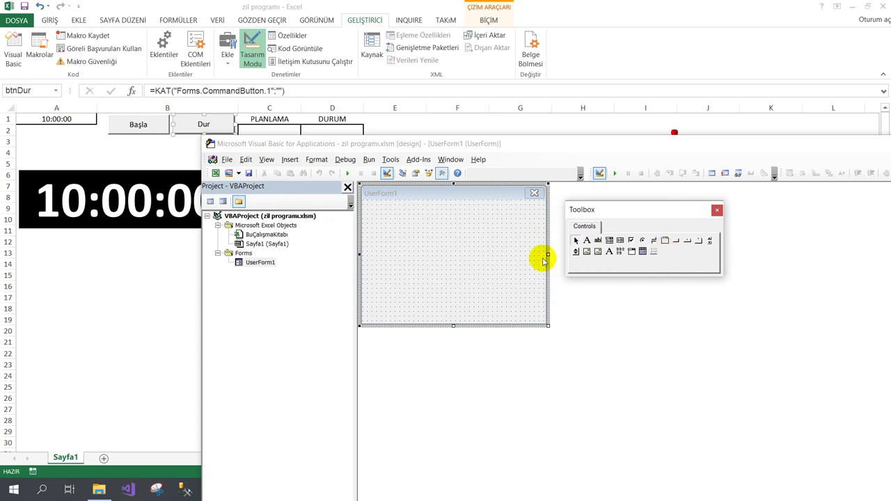
pyautogui.rightClick(670, 257)
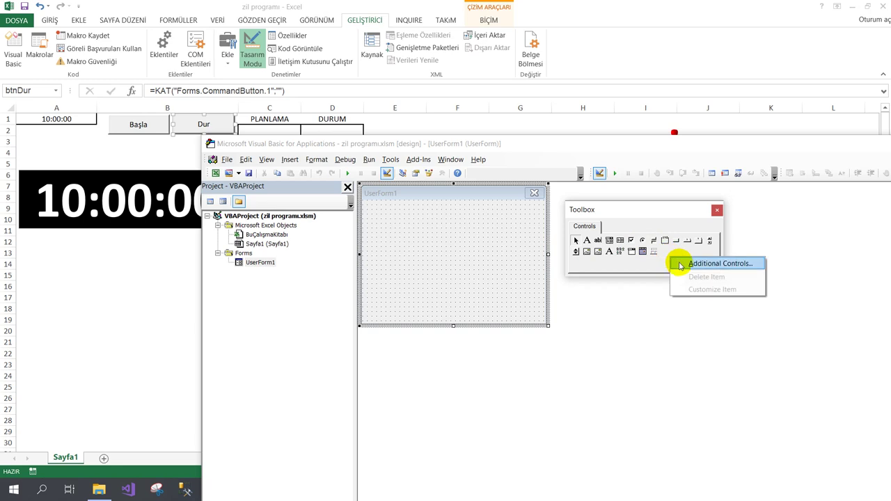
pyautogui.click(680, 265)
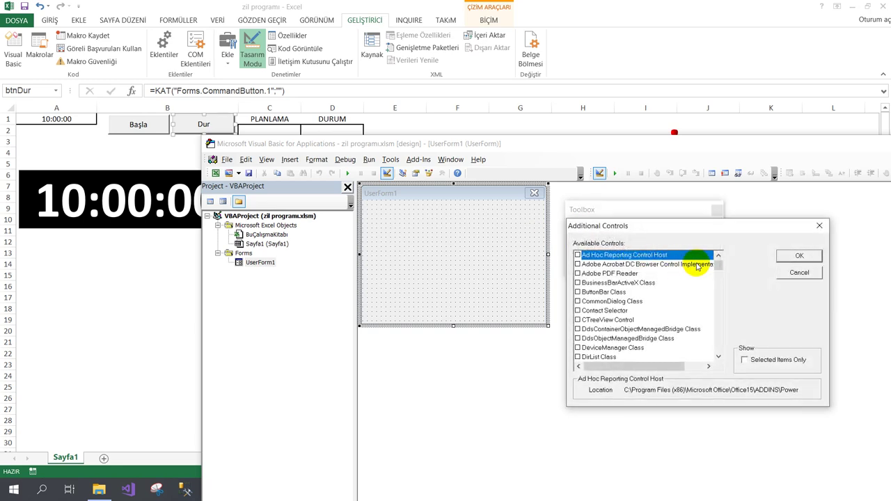
pyautogui.moveTo(718, 263); pyautogui.dragTo(721, 351)
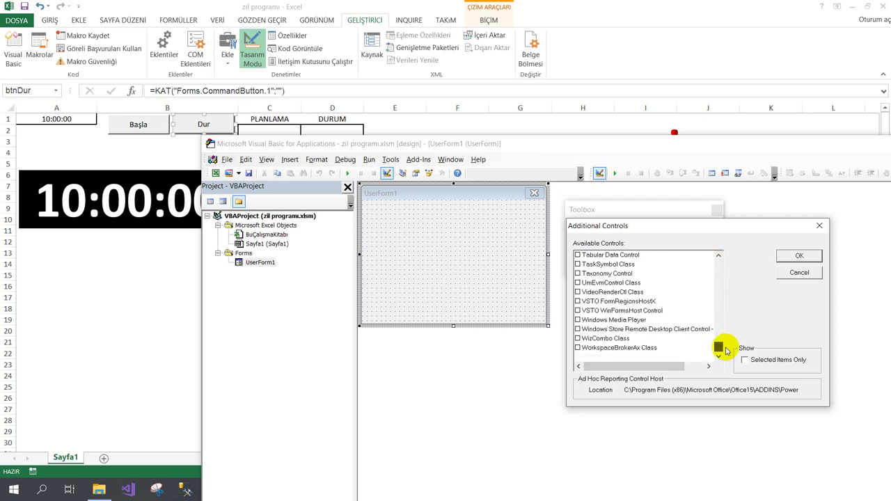
pyautogui.click(577, 320)
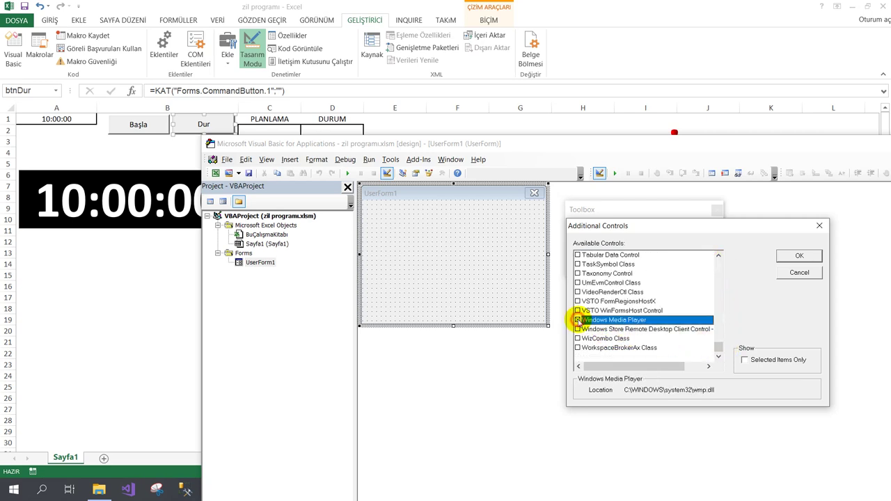
pyautogui.click(789, 257)
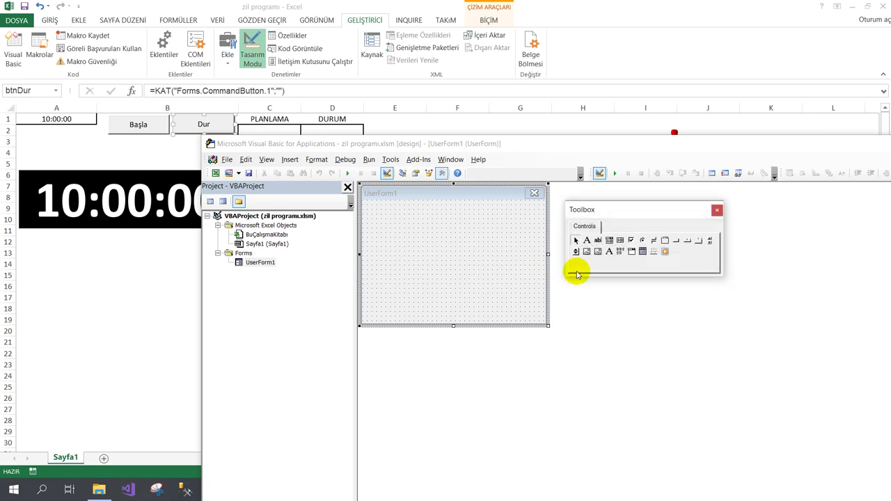
# Step: Draw a Windows Media Player control on the form and shrink the form to fit it
pyautogui.click(664, 252)
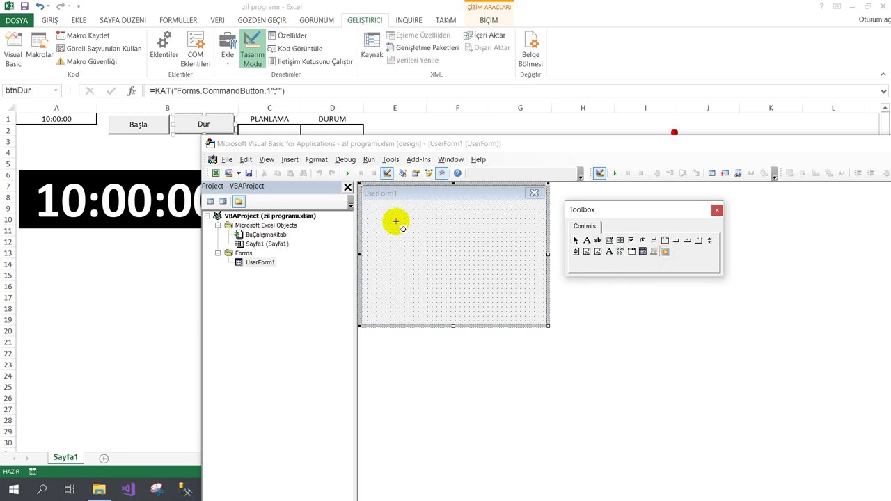
pyautogui.moveTo(367, 204); pyautogui.dragTo(485, 290)
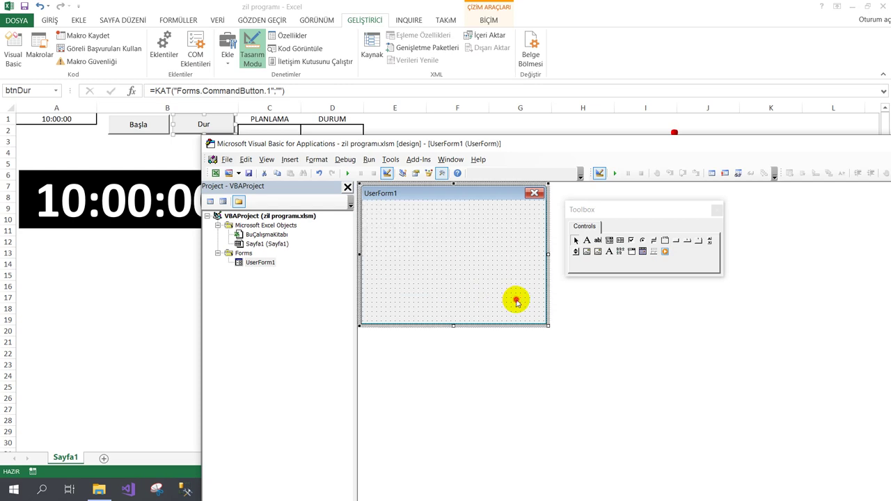
pyautogui.moveTo(427, 289); pyautogui.dragTo(427, 303)
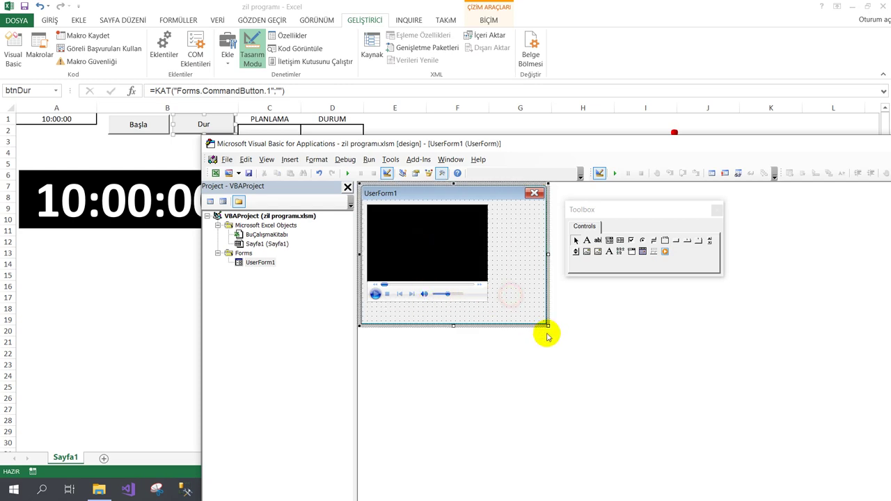
pyautogui.moveTo(547, 325); pyautogui.dragTo(494, 311)
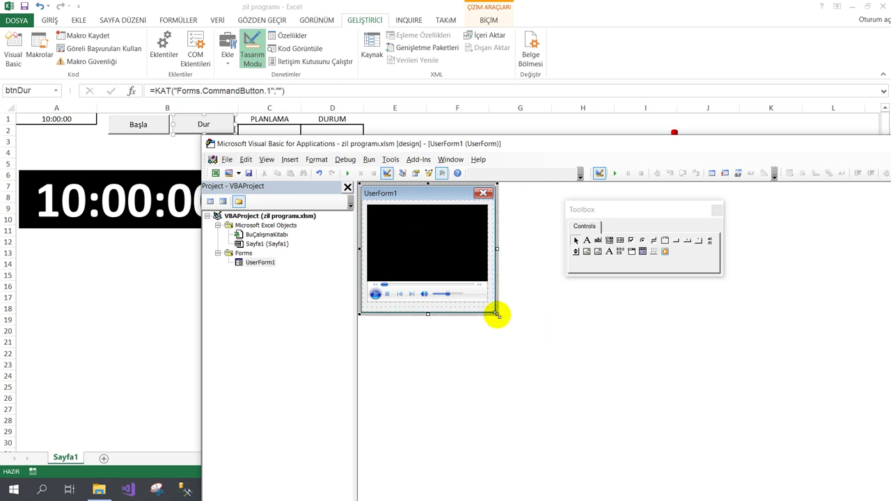
# Step: Name the form frmZil and clear its Caption in Properties
pyautogui.click(414, 172)
pyautogui.click(245, 278)
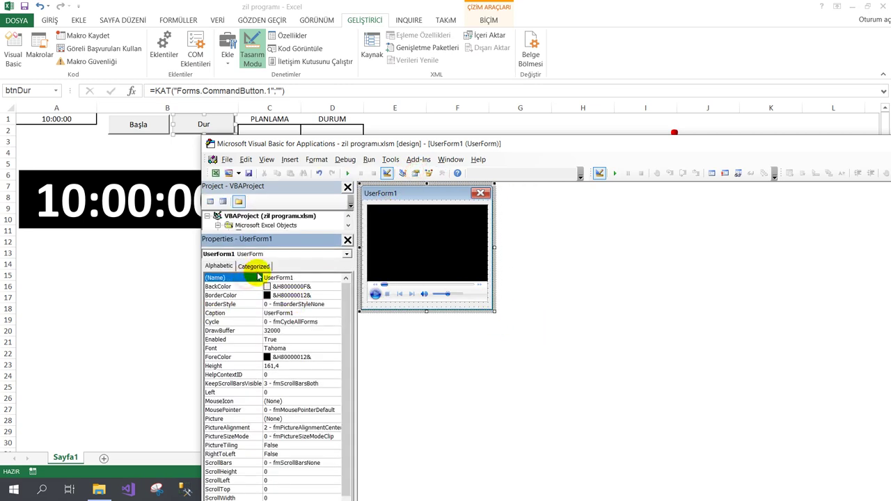
pyautogui.write('FR')
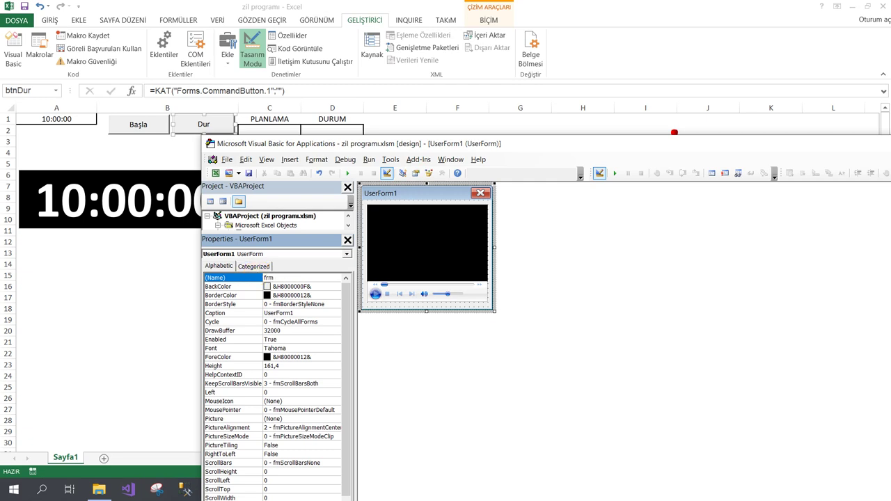
pyautogui.click(257, 277)
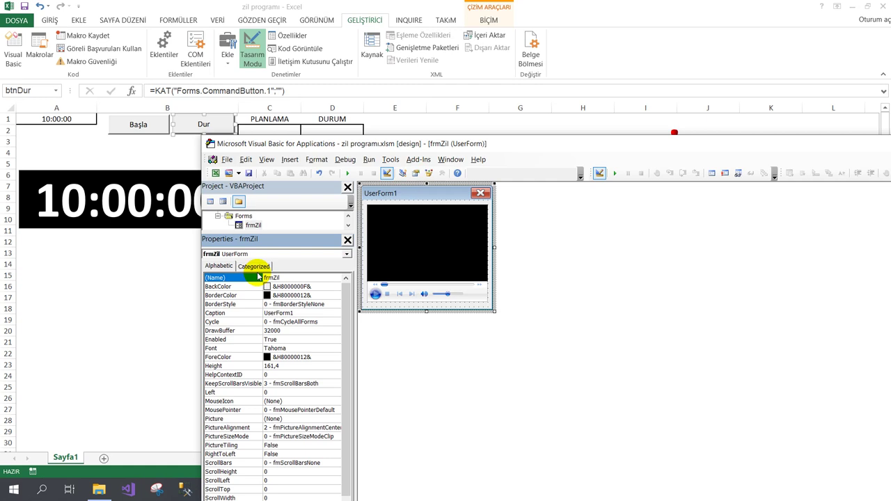
pyautogui.click(245, 314)
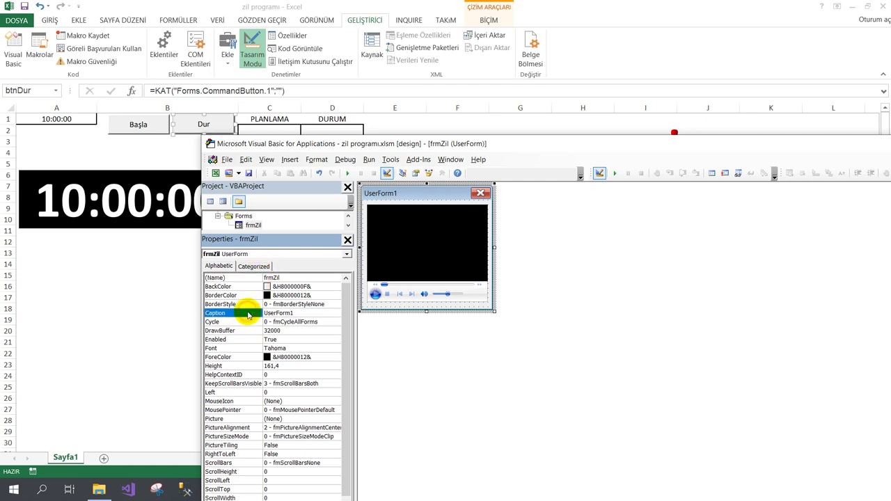
pyautogui.press('BackSpace')
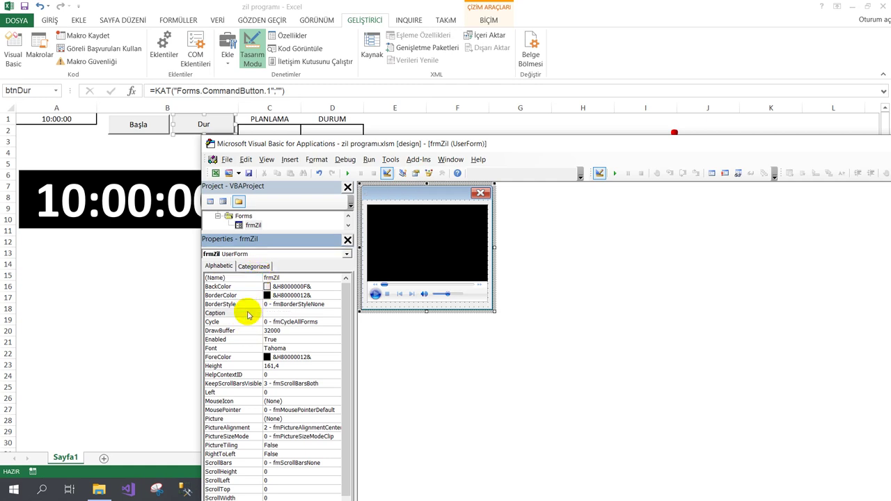
pyautogui.click(411, 198)
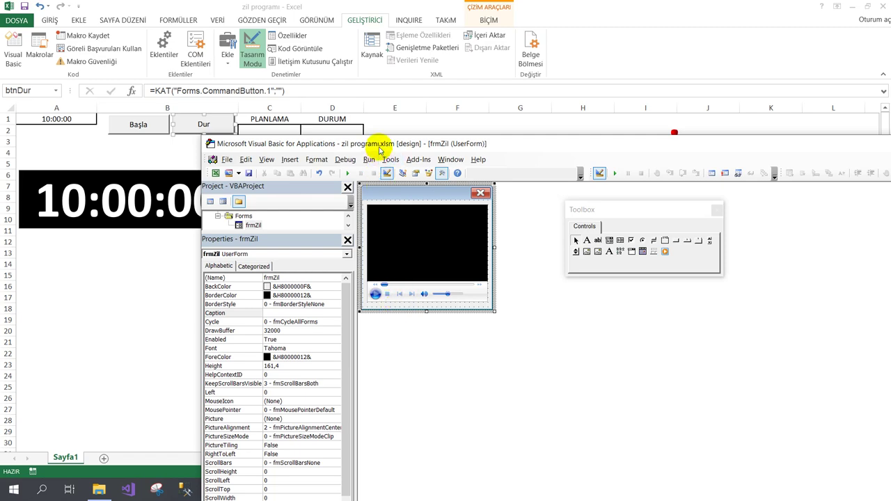
pyautogui.moveTo(386, 147); pyautogui.dragTo(499, 156)
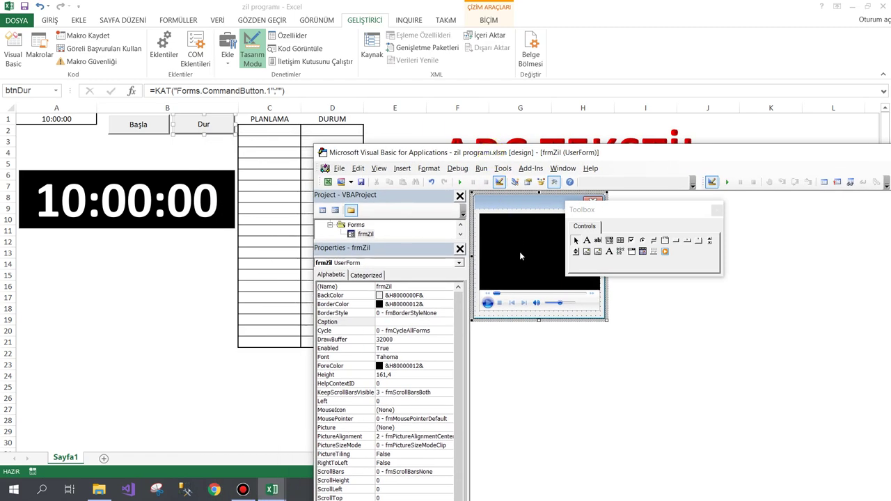
# Step: Open frmZil's code and add an Activate event procedure
pyautogui.doubleClick(517, 313)
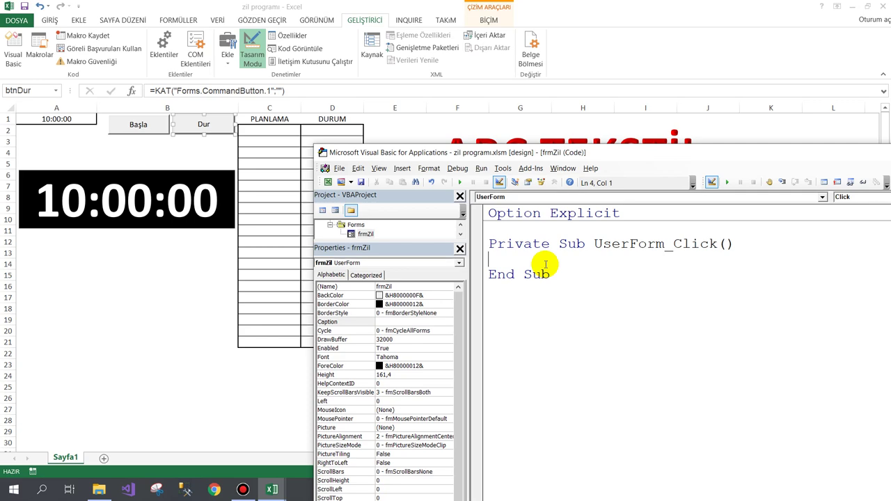
pyautogui.moveTo(782, 151); pyautogui.dragTo(691, 142)
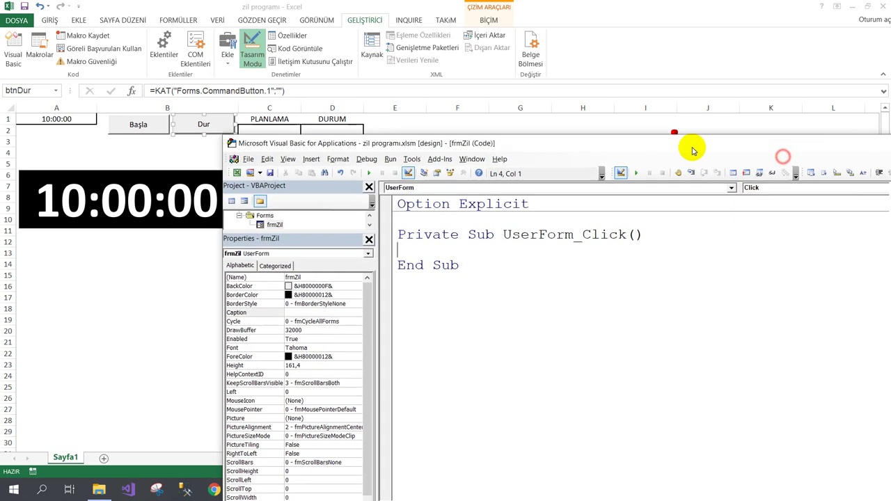
pyautogui.click(766, 187)
pyautogui.scroll(2, 762, 198)
pyautogui.scroll(2, 758, 202)
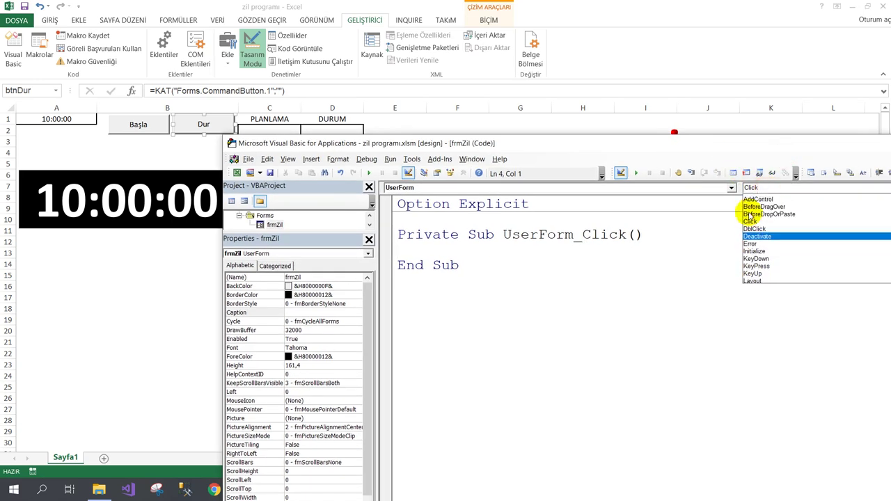
pyautogui.scroll(1, 755, 203)
pyautogui.click(751, 197)
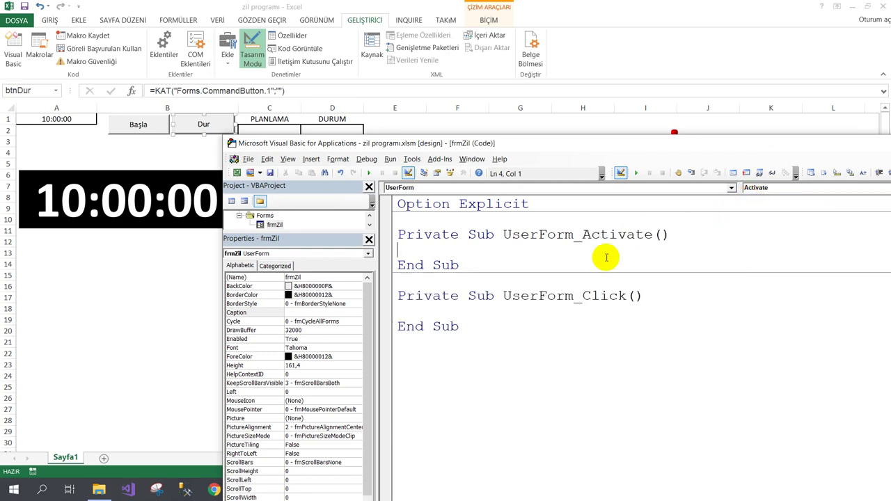
# Step: Declare 'Dim x, y As Long' in the Activate procedure
pyautogui.write('di')
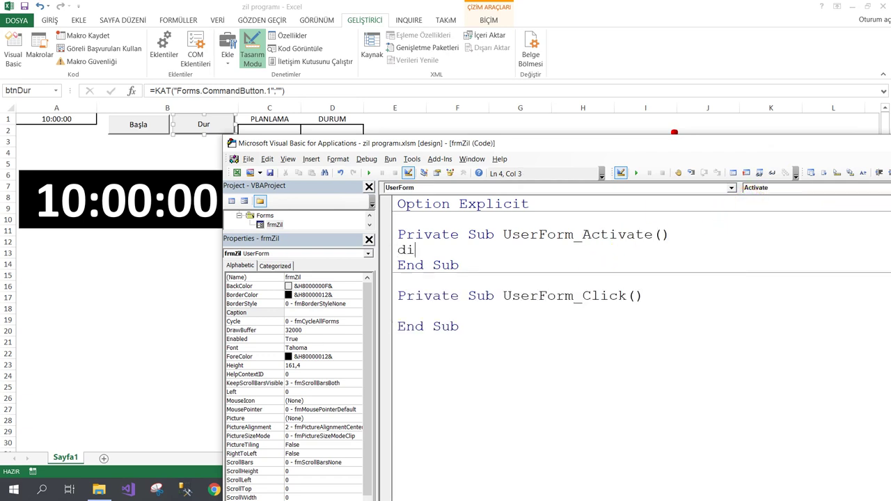
pyautogui.write('m x as')
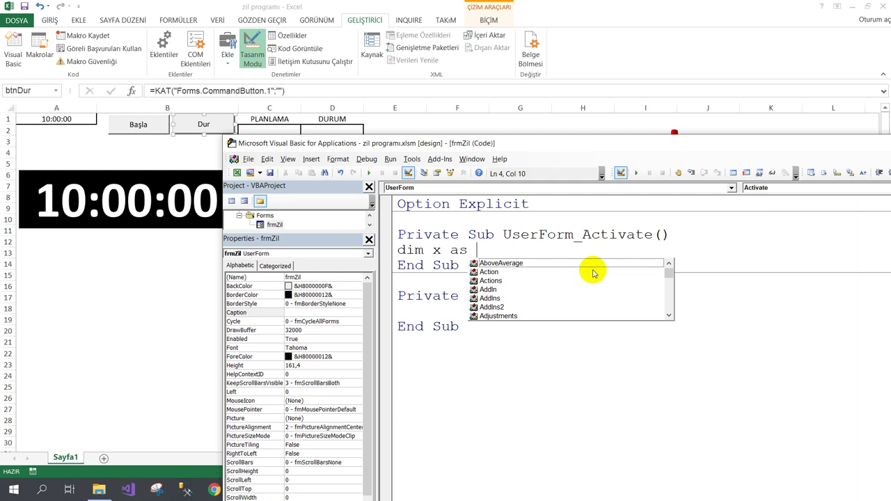
pyautogui.write('lon')
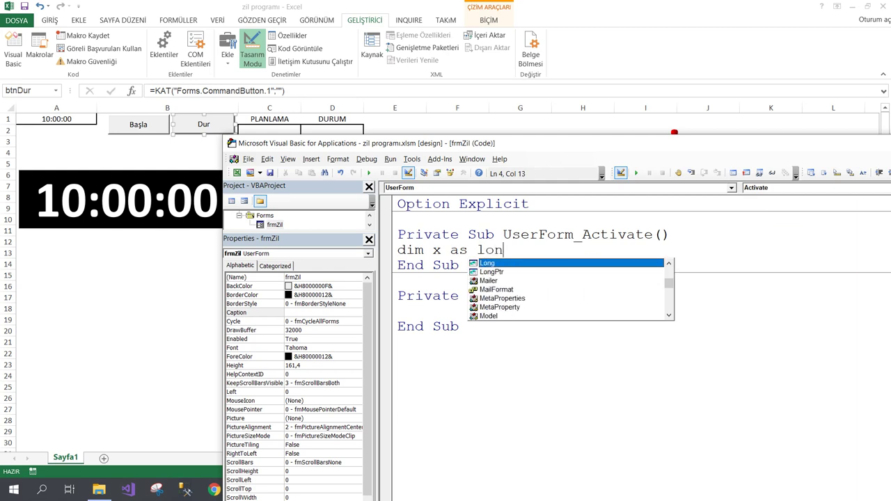
pyautogui.press('Tab')
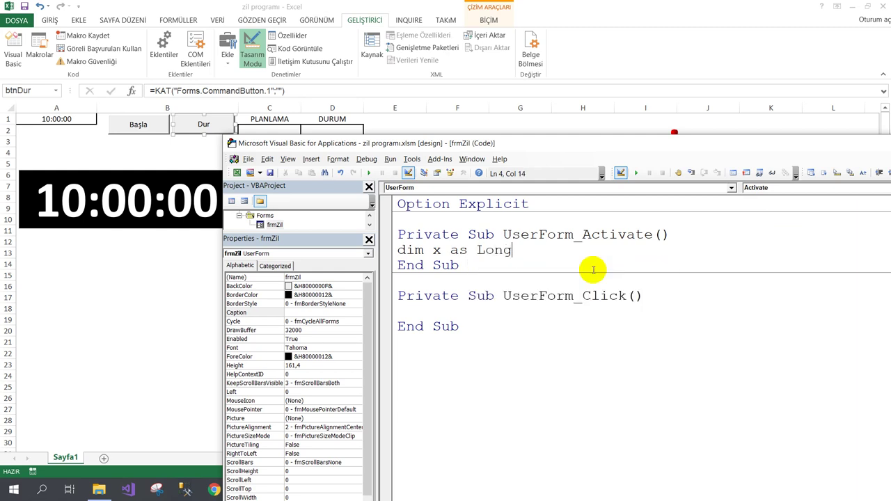
pyautogui.press('Left')
pyautogui.press('Left')
pyautogui.press('Left')
pyautogui.write(',y')
pyautogui.press('Return')
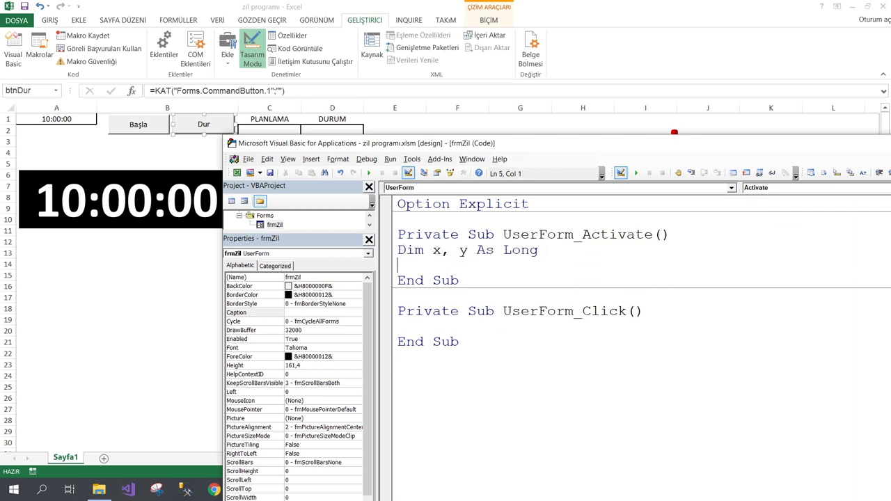
# Step: Write a For x = 1 To 27000 loop setting Me.Caption = x with DoEvents
pyautogui.write('for x')
pyautogui.write('=')
pyautogui.write('1 ')
pyautogui.write('to')
pyautogui.write('27')
pyautogui.write('000')
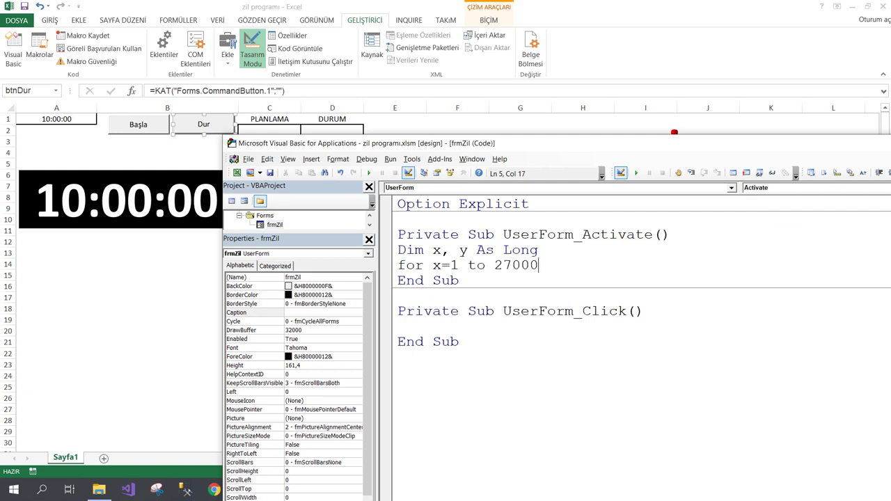
pyautogui.press('Return')
pyautogui.write('n')
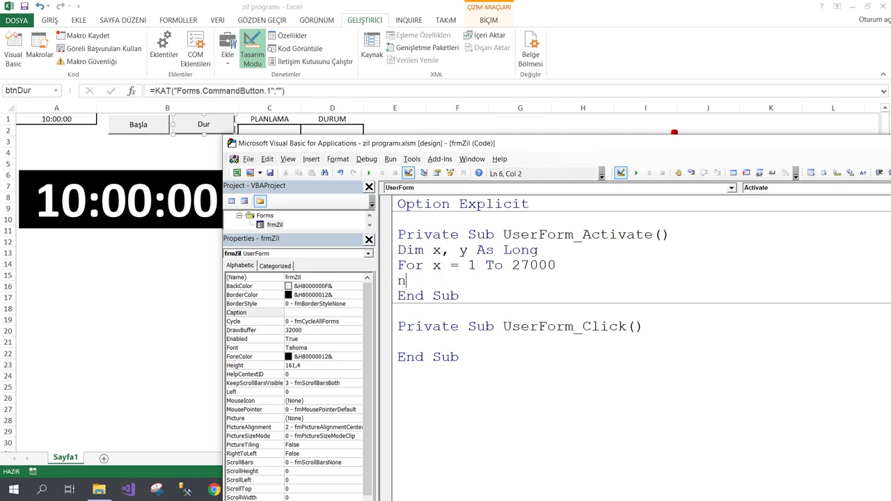
pyautogui.write('ext')
pyautogui.press('Return')
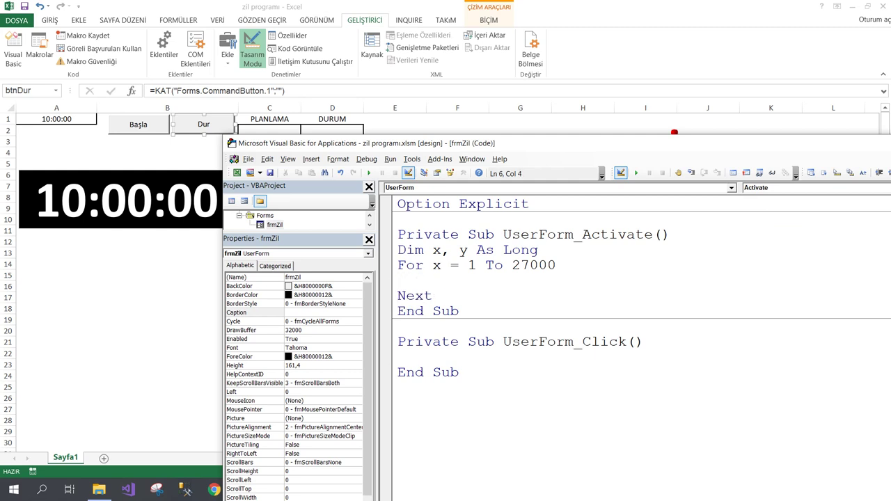
pyautogui.write('m')
pyautogui.write('e.')
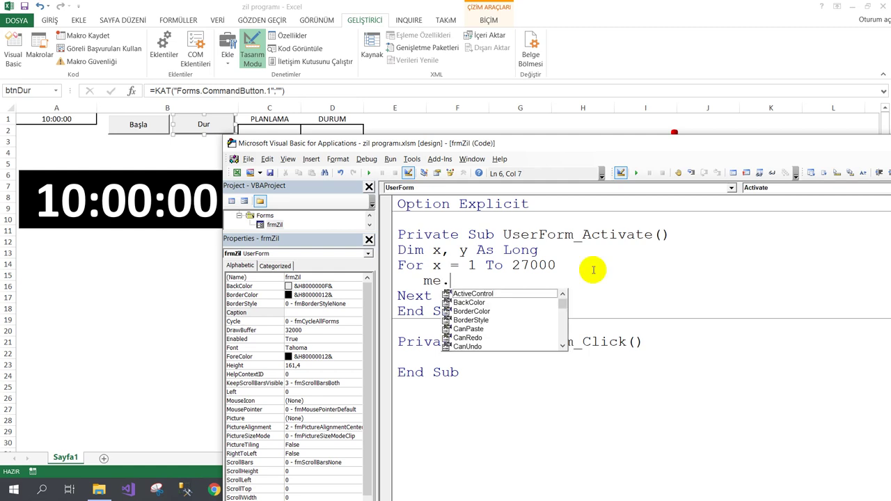
pyautogui.write('c')
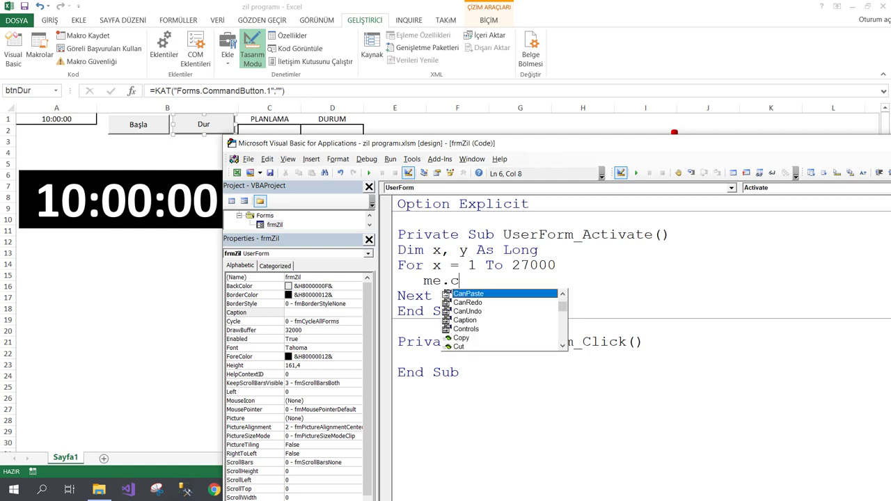
pyautogui.write('a')
pyautogui.press('Down')
pyautogui.press('Down')
pyautogui.press('Down')
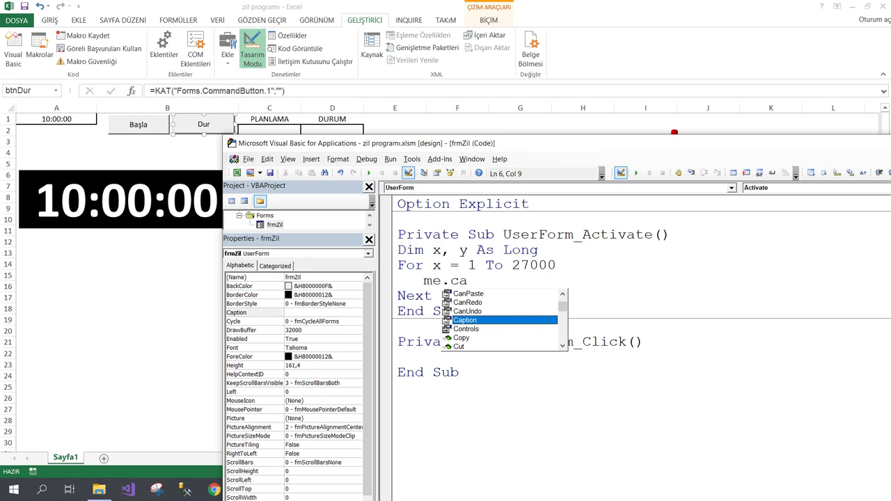
pyautogui.write('=x')
pyautogui.press('Return')
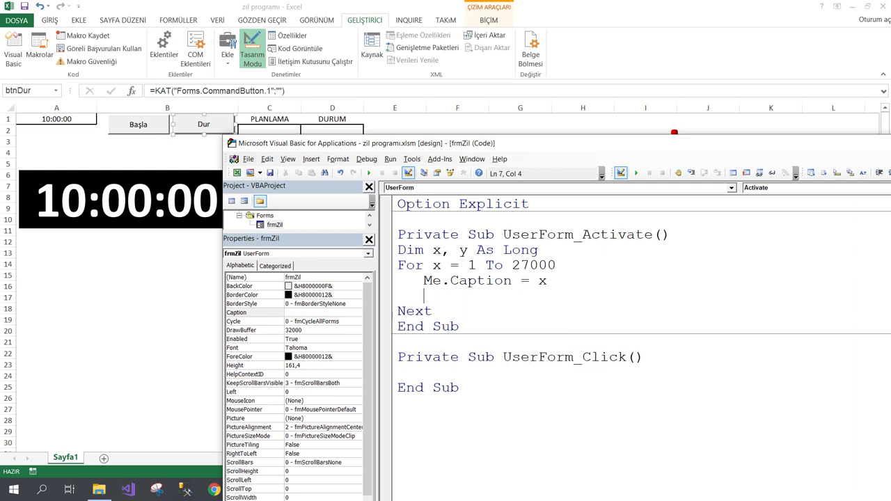
pyautogui.write('doe')
pyautogui.write('vents')
pyautogui.click(433, 311)
pyautogui.press('Return')
pyautogui.press('Return')
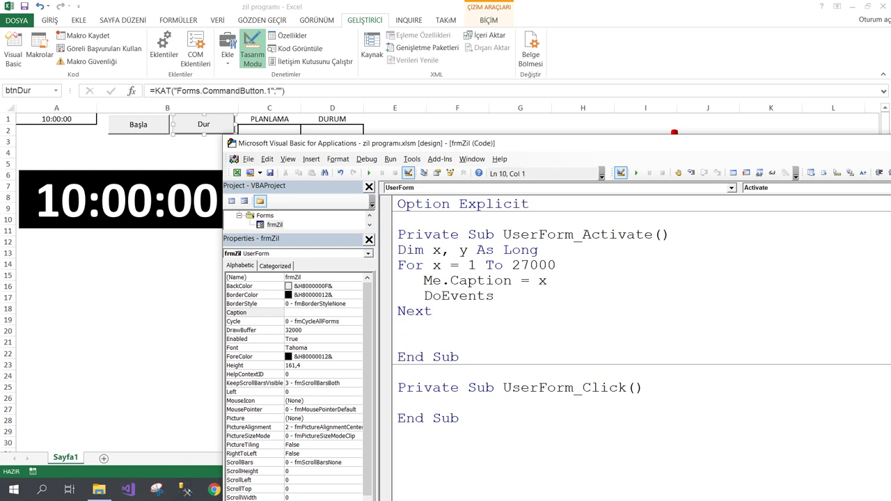
# Step: Comment the For x line 'yaklaşık 9-10 sn formu ekranda açık tutmak için'
pyautogui.click(581, 262)
pyautogui.write("'yak")
pyautogui.write('laşık 9-')
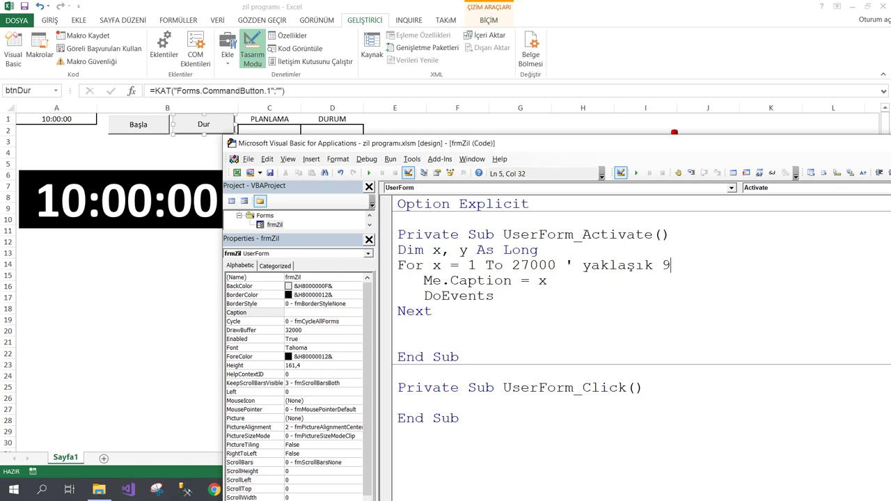
pyautogui.write('10 sn ')
pyautogui.write('formu ')
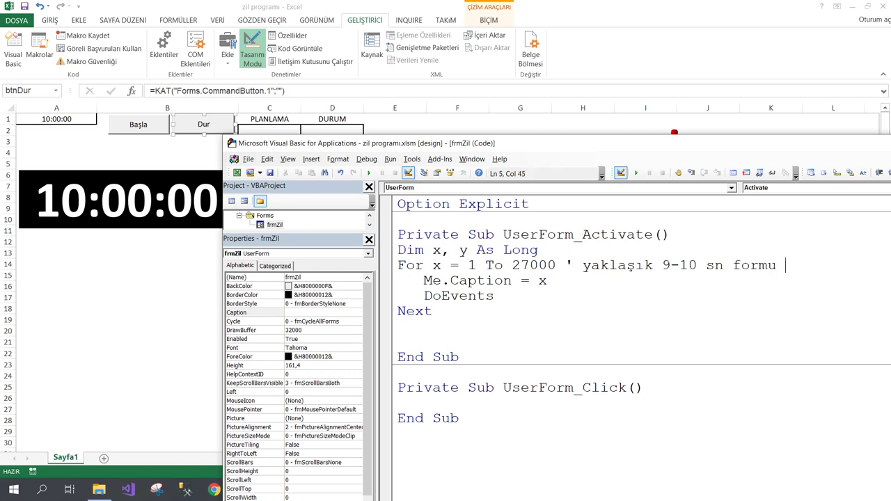
pyautogui.write('ekranda a')
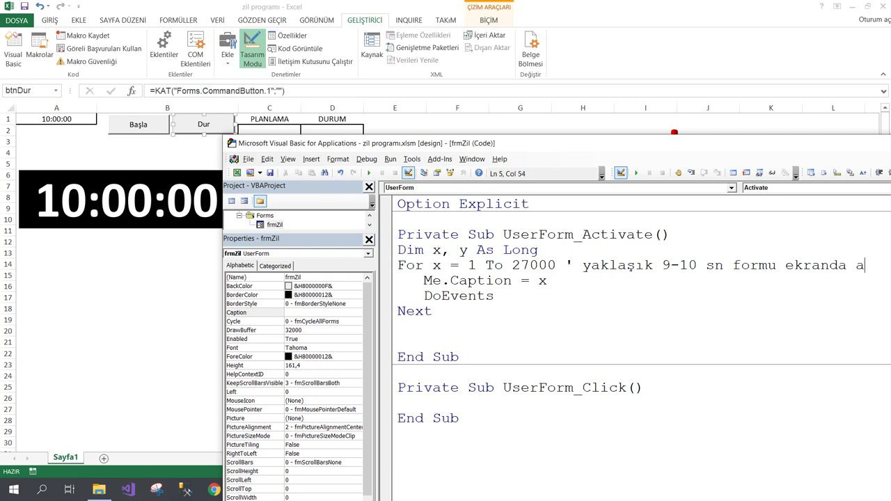
pyautogui.write('çık')
pyautogui.moveTo(595, 144); pyautogui.dragTo(456, 82)
pyautogui.write('utm')
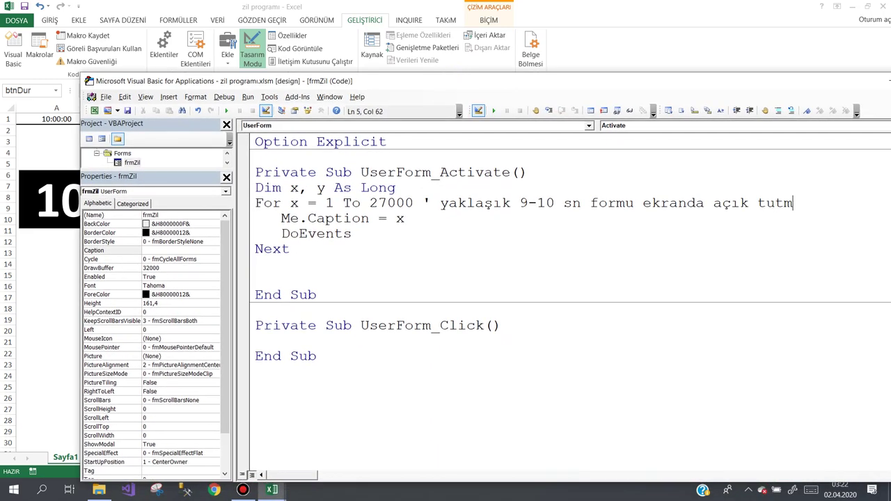
pyautogui.write('ak için')
# Step: Add a For y = 2 To 20 ... Next loop after the first loop
pyautogui.click(283, 264)
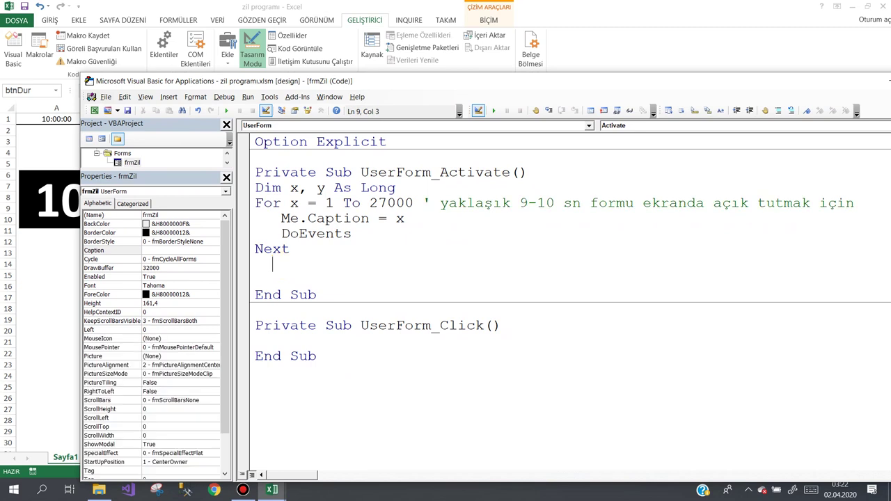
pyautogui.press('BackSpace')
pyautogui.press('BackSpace')
pyautogui.press('BackSpace')
pyautogui.press('Return')
pyautogui.press('Return')
pyautogui.write('for')
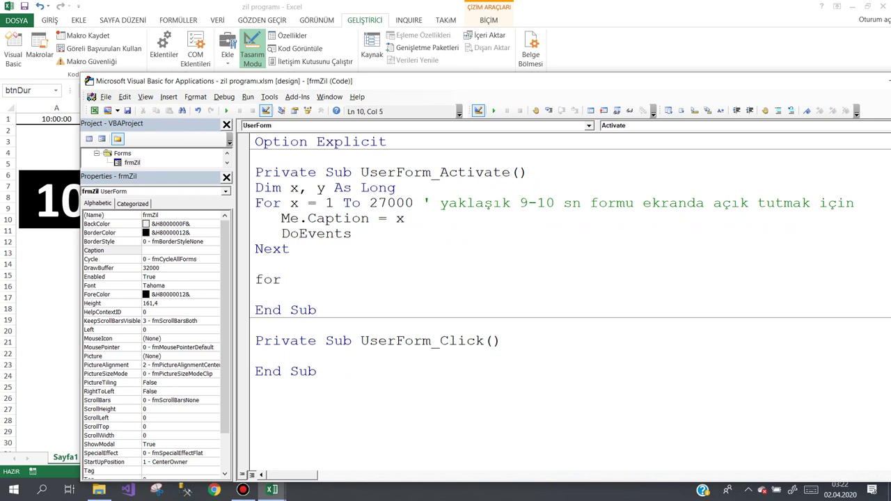
pyautogui.write('y=')
pyautogui.write('to ')
pyautogui.write('20')
pyautogui.press('Return')
pyautogui.press('Return')
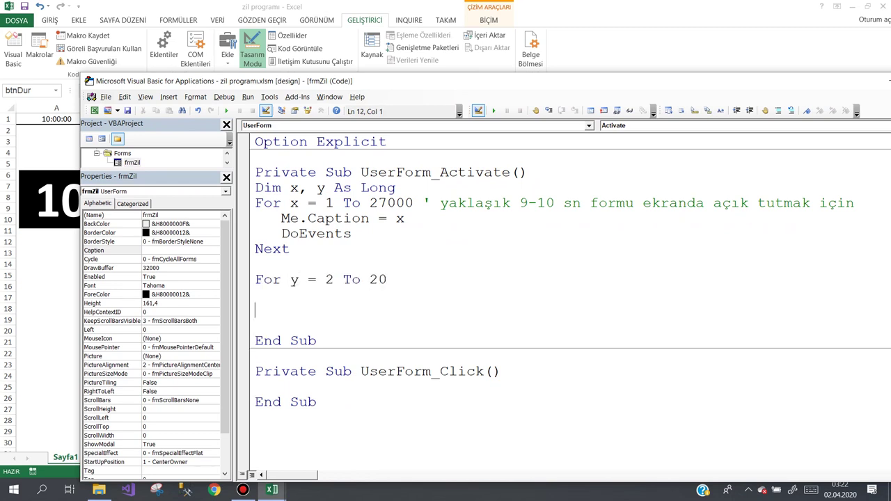
pyautogui.write('next')
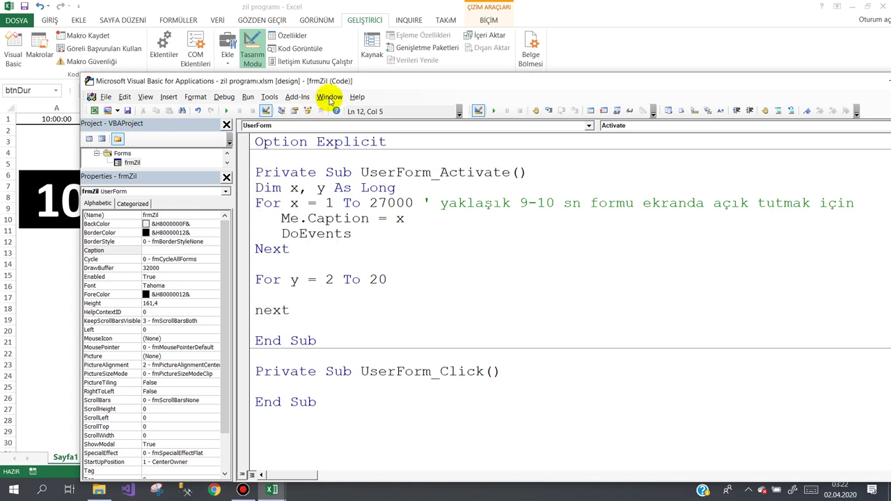
# Step: Check the PLANLAMA cells, then start an If statement inside the For y loop
pyautogui.moveTo(360, 80); pyautogui.dragTo(527, 81)
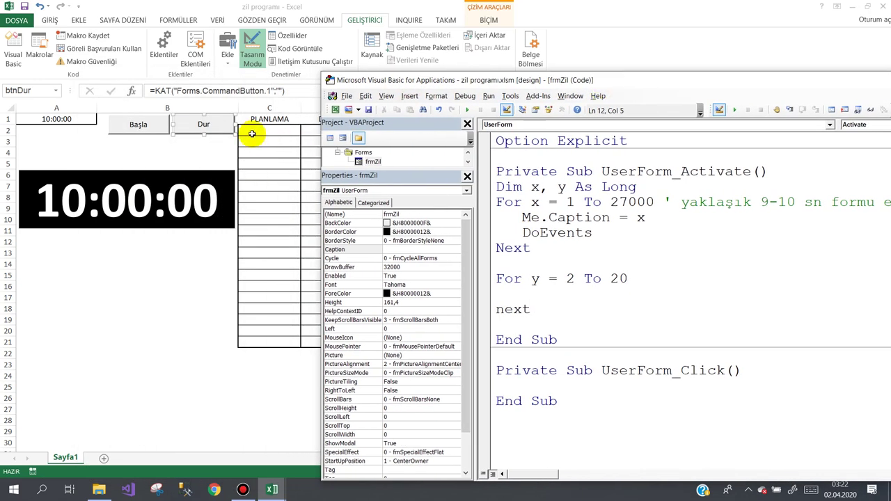
pyautogui.moveTo(252, 132)
pyautogui.mouseDown()
pyautogui.moveTo(269, 181)
pyautogui.moveTo(278, 340)
pyautogui.mouseUp()
pyautogui.click(266, 139)
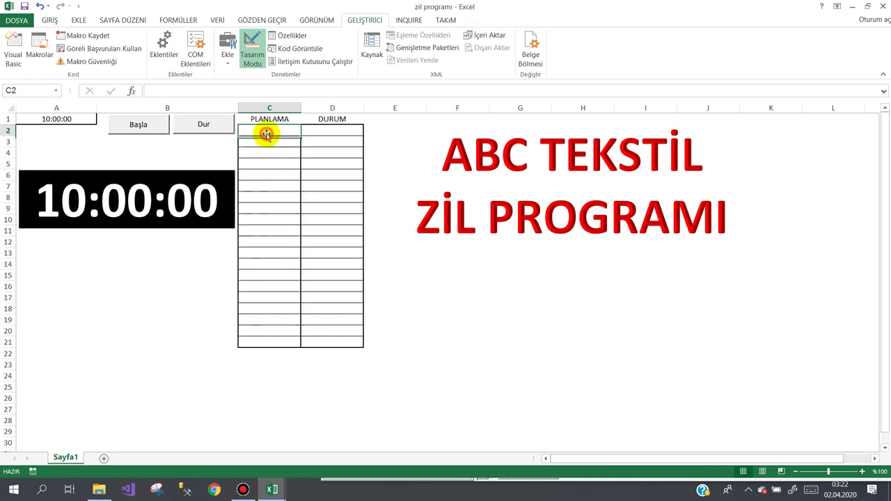
pyautogui.click(271, 490)
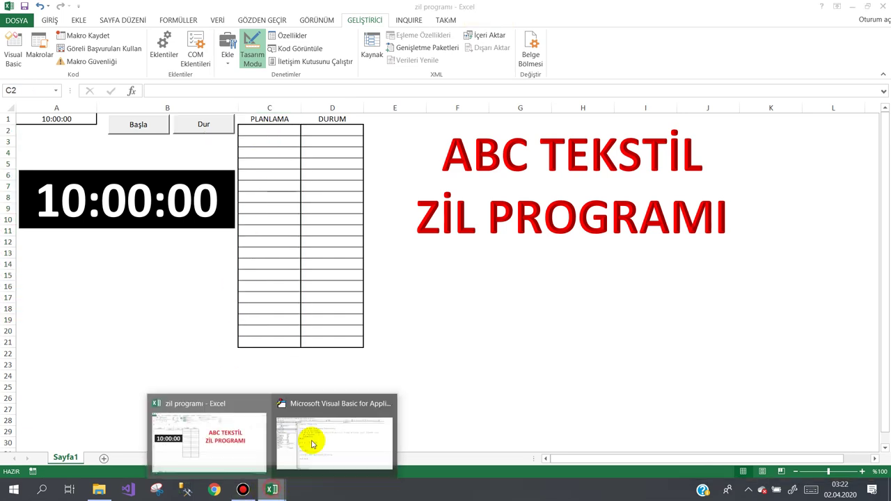
pyautogui.click(350, 426)
pyautogui.click(514, 297)
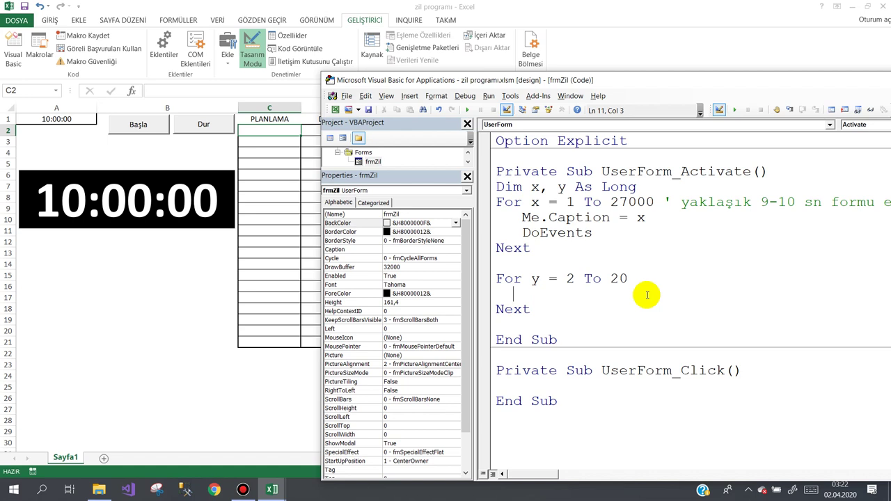
pyautogui.write('if')
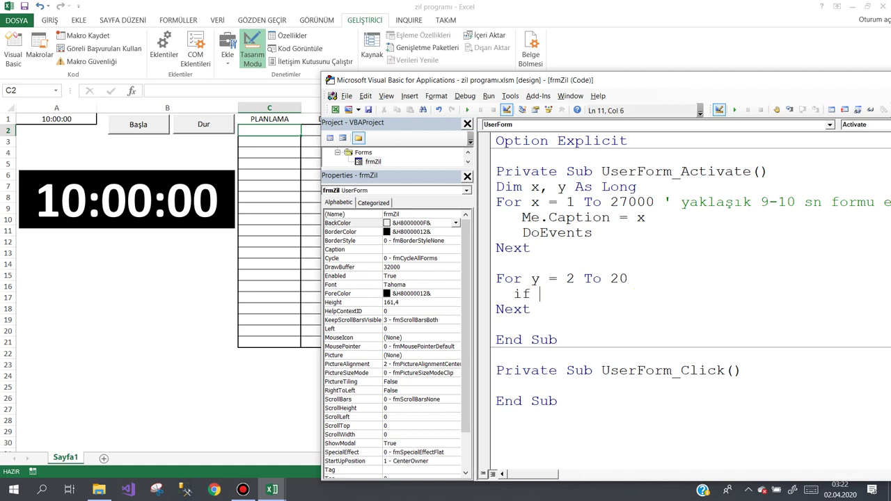
# Step: Rename the Sayfa1 sheet to 'zil' and return to the frmZil code
pyautogui.click(63, 456)
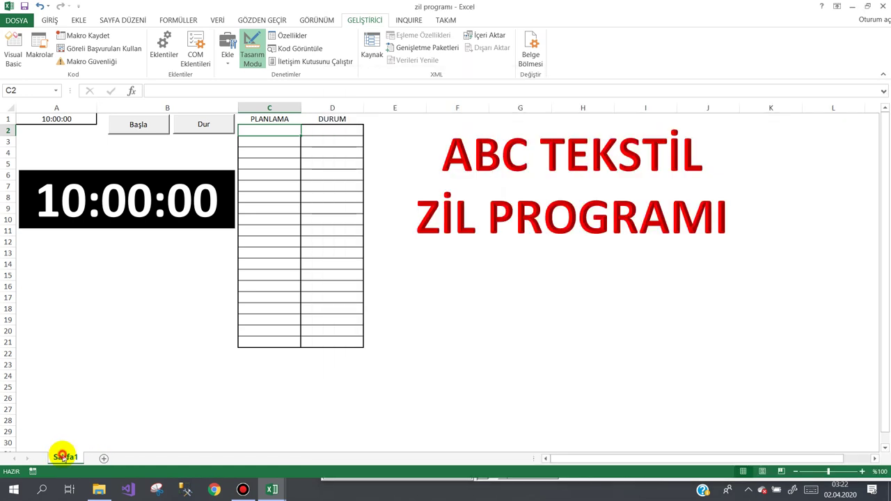
pyautogui.doubleClick(63, 457)
pyautogui.write('zil')
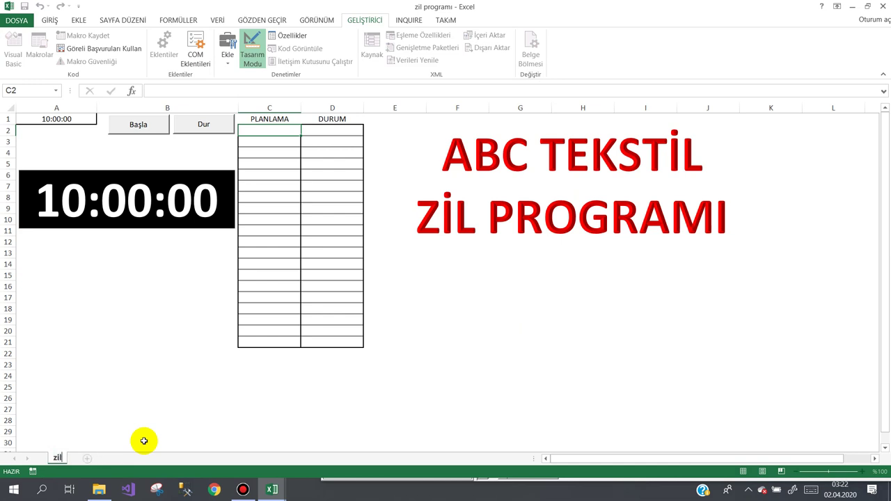
pyautogui.press('Return')
pyautogui.click(272, 490)
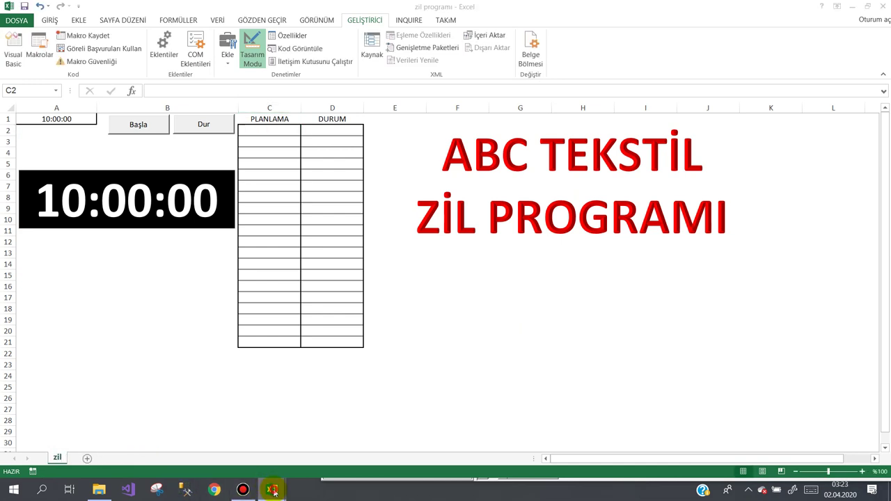
pyautogui.click(351, 435)
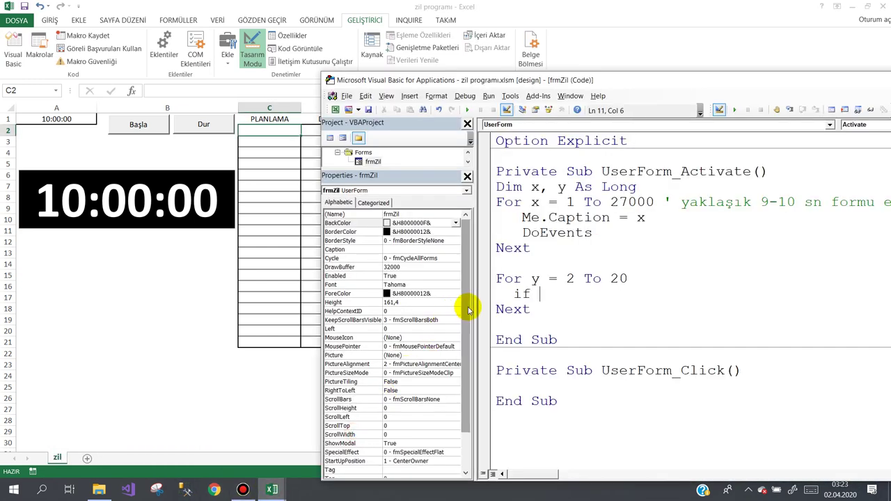
# Step: Inside the y loop, add If Sheets("zil").Range("D" & y).Value = "" Then Exit For
pyautogui.write('she')
pyautogui.hotkey('ctrl', 'space')
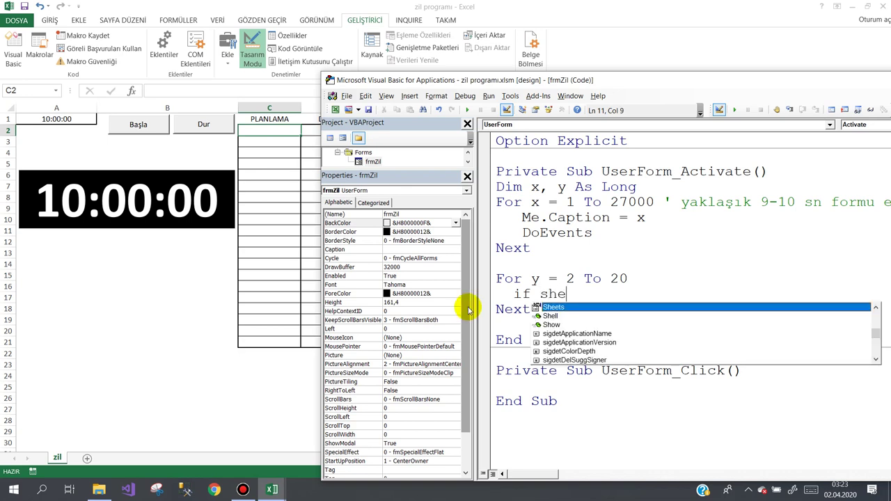
pyautogui.write('("zi')
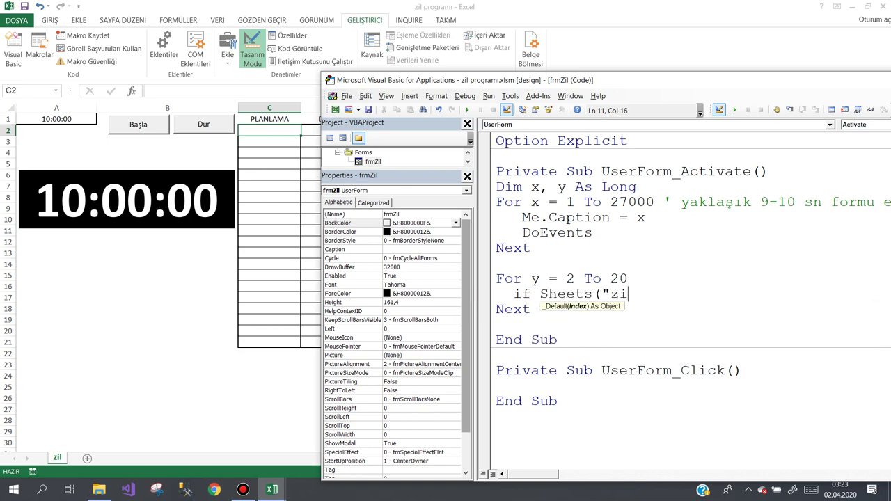
pyautogui.write('l")')
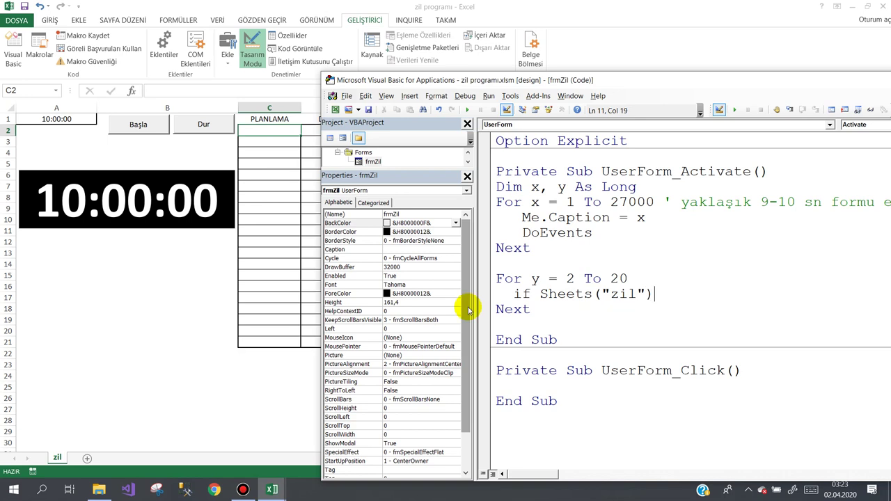
pyautogui.write('.range')
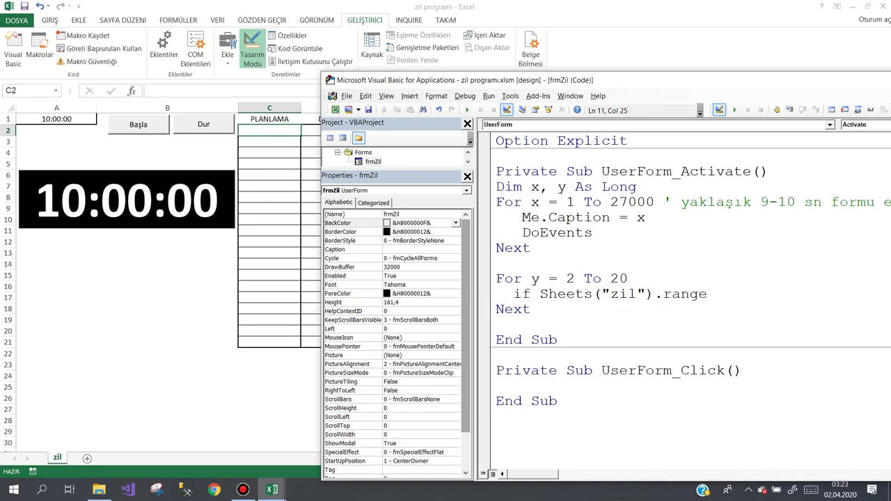
pyautogui.write('(1')
pyautogui.write('D')
pyautogui.press('BackSpace')
pyautogui.press('BackSpace')
pyautogui.write('"D')
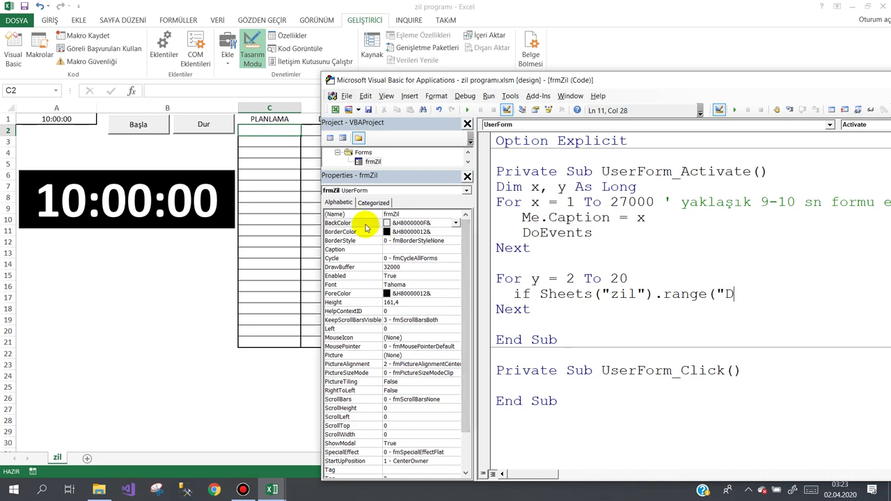
pyautogui.write('"&y')
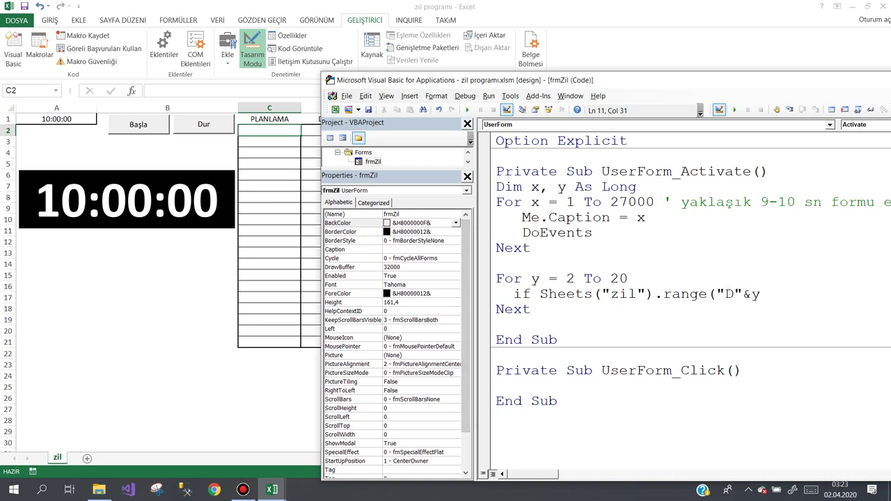
pyautogui.write(').vs')
pyautogui.press('BackSpace')
pyautogui.write('alue')
pyautogui.write('="" then')
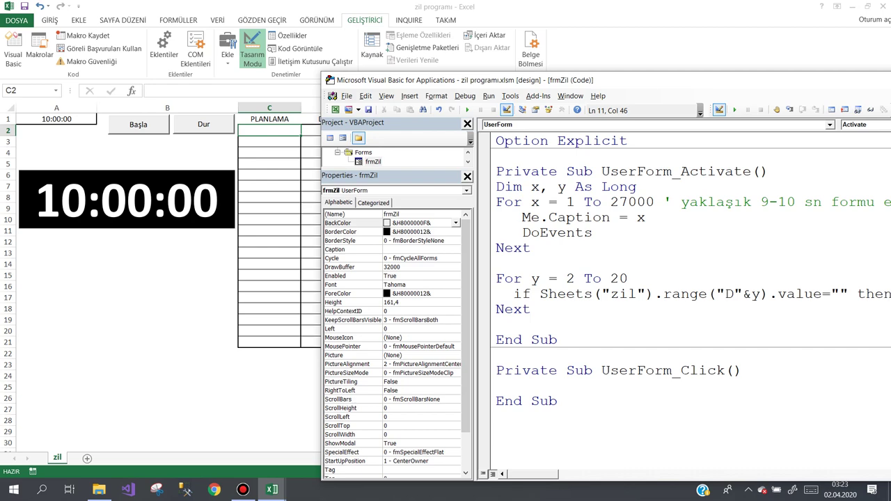
pyautogui.moveTo(638, 81); pyautogui.dragTo(478, 63)
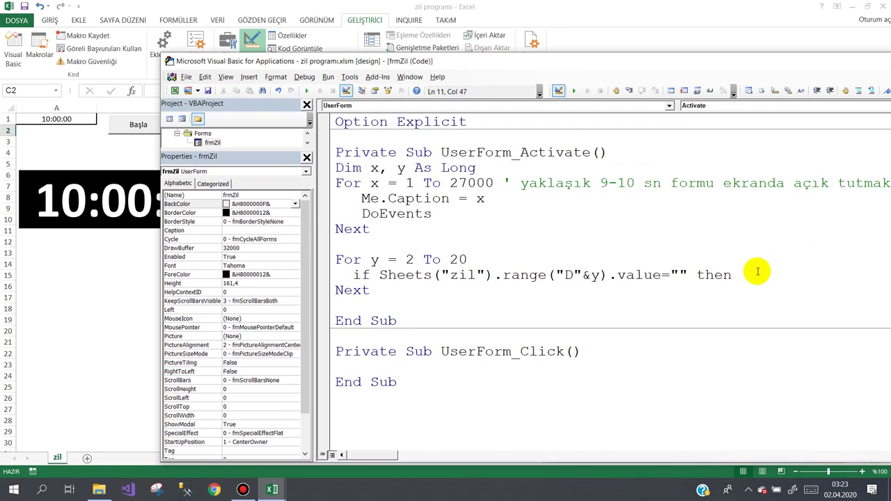
pyautogui.write('exit for')
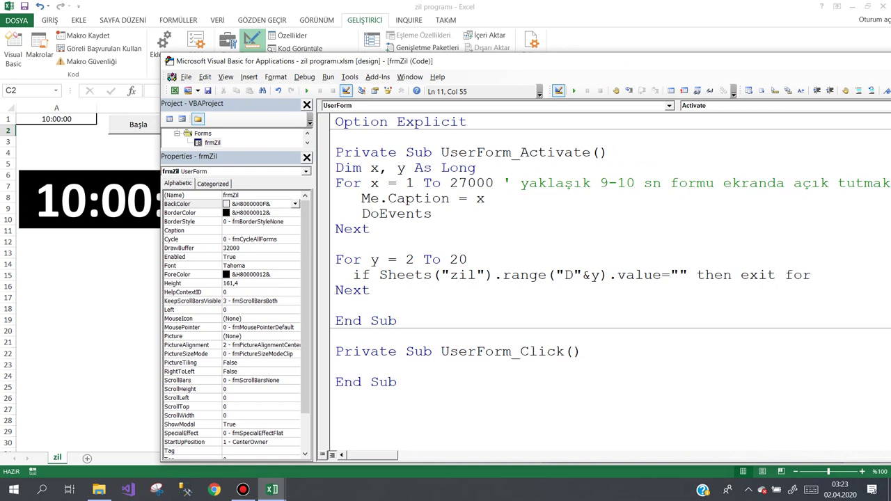
pyautogui.press('Down')
pyautogui.press('Down')
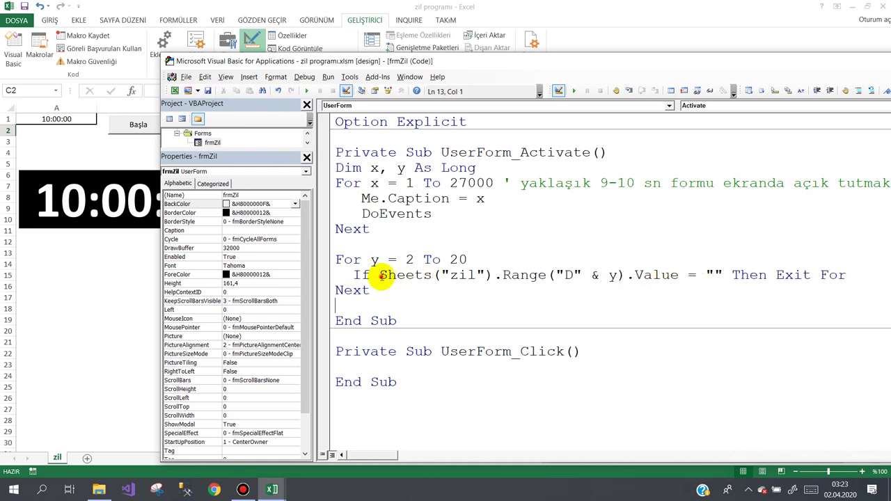
# Step: After Next, set Sheets("zil").Range("D" & y).Value = "X" and add Unload Me
pyautogui.moveTo(379, 276)
pyautogui.mouseDown()
pyautogui.moveTo(607, 265)
pyautogui.moveTo(678, 277)
pyautogui.mouseUp()
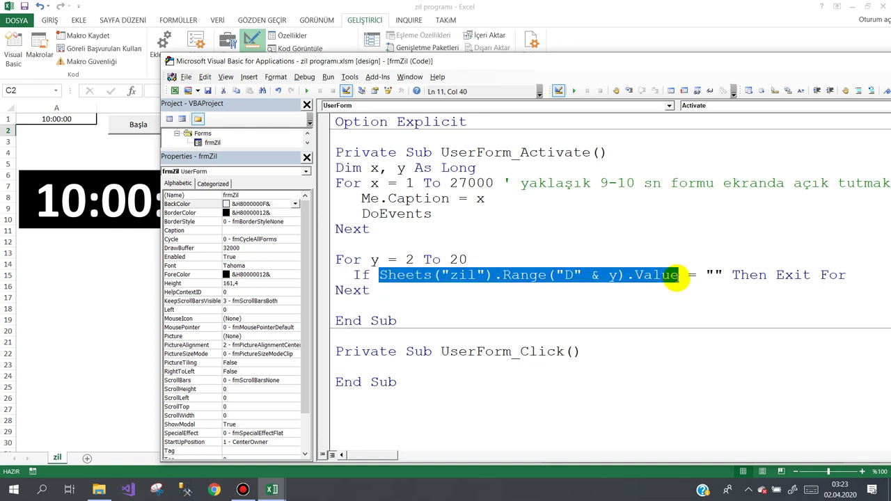
pyautogui.hotkey('ctrl', 'c')
pyautogui.click(364, 305)
pyautogui.hotkey('ctrl', 'v')
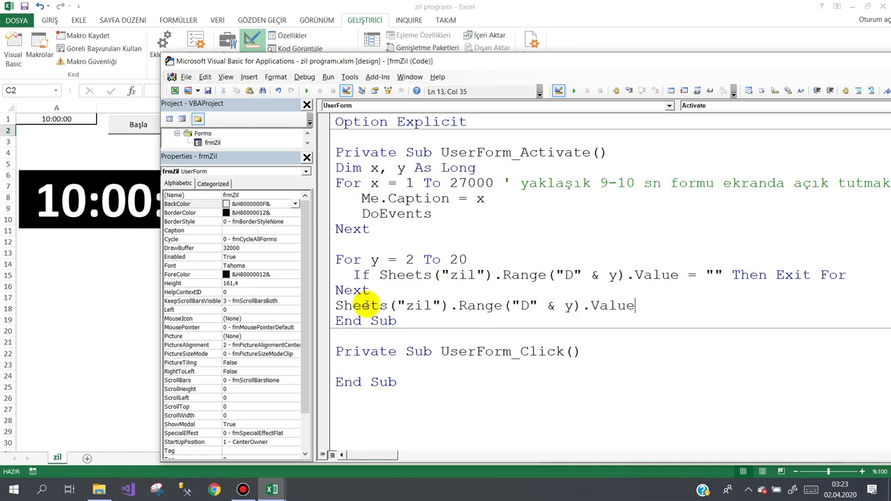
pyautogui.write('=')
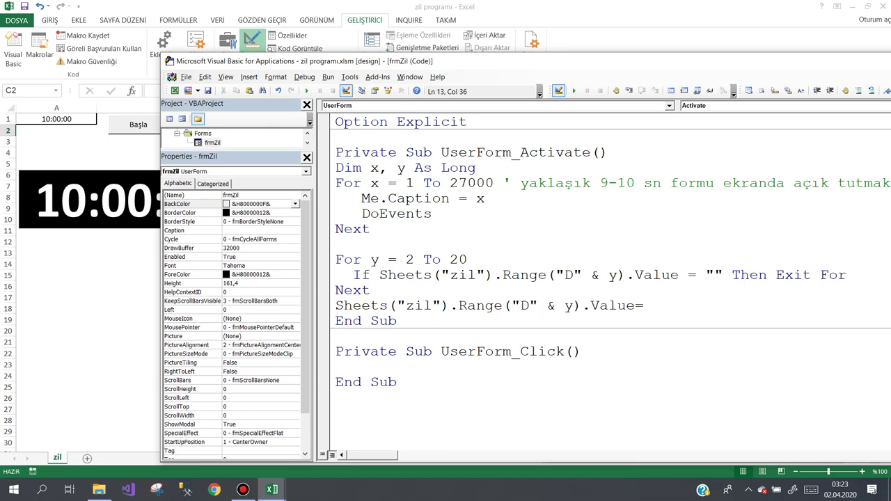
pyautogui.write('"X')
pyautogui.write('"')
pyautogui.press('Return')
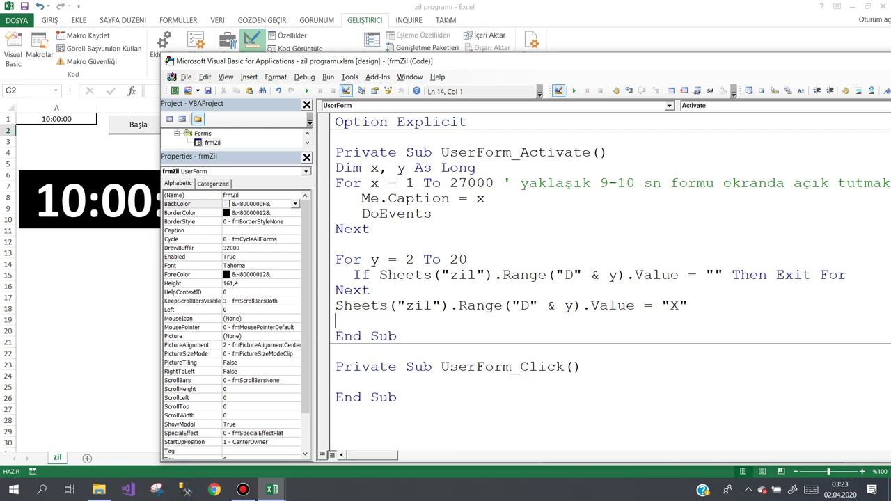
pyautogui.write('un')
pyautogui.write('load me')
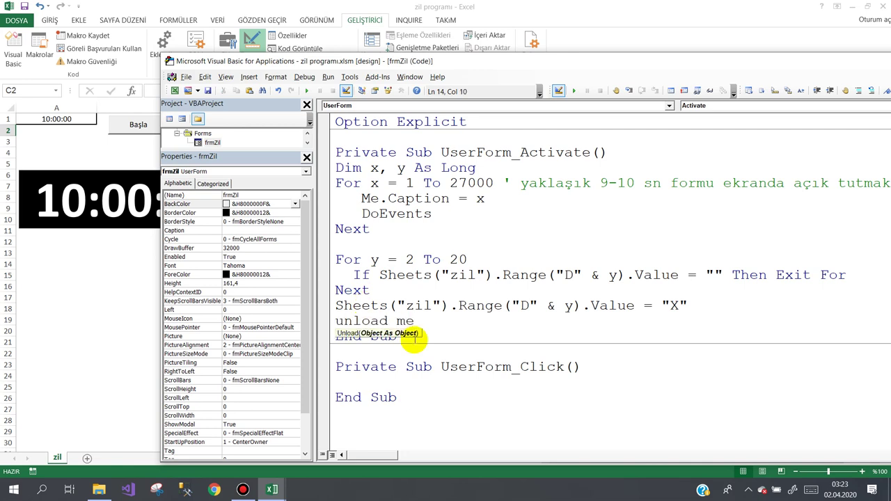
pyautogui.click(394, 279)
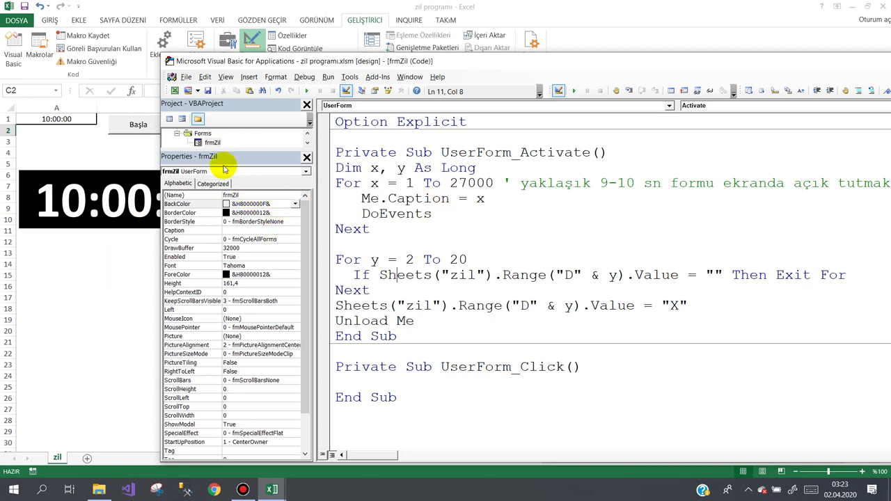
# Step: Enlarge the Project Explorer, insert a new Module1, and place the cursor in its code
pyautogui.moveTo(272, 149); pyautogui.dragTo(271, 230)
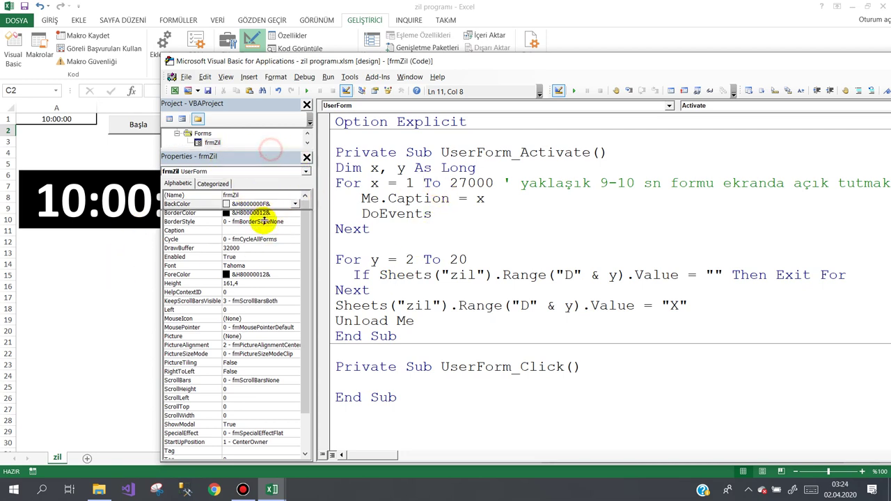
pyautogui.click(197, 90)
pyautogui.click(202, 117)
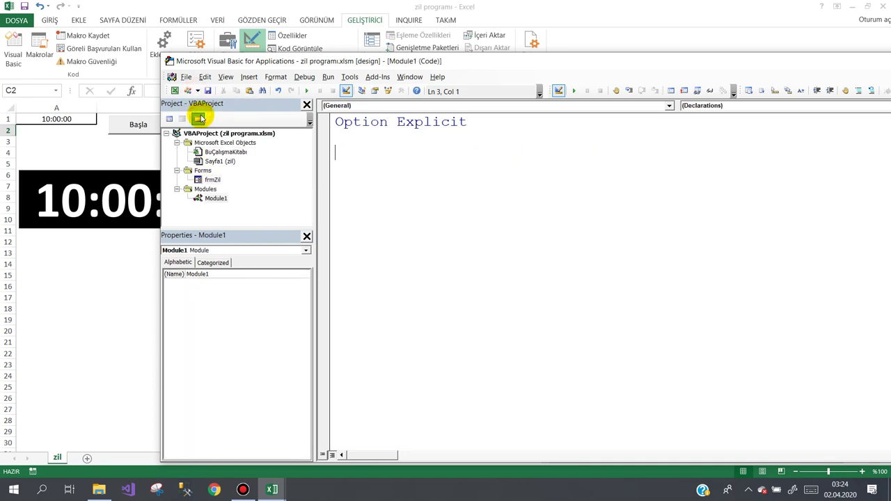
pyautogui.click(351, 135)
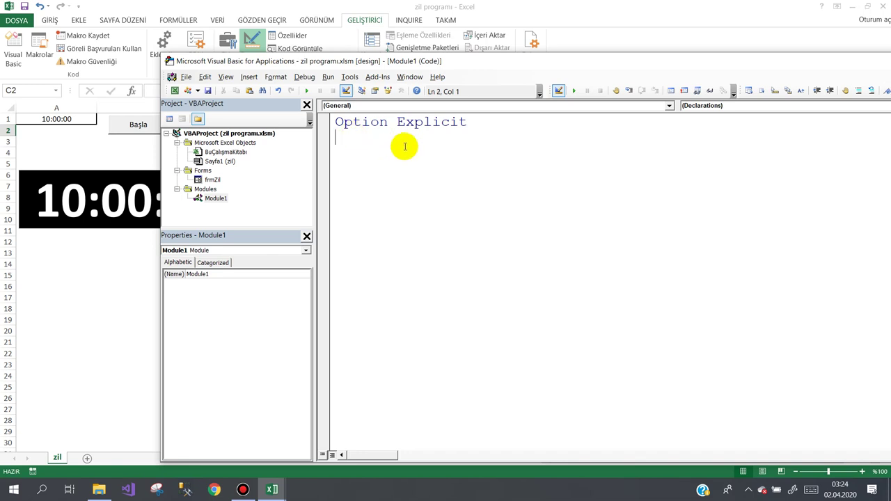
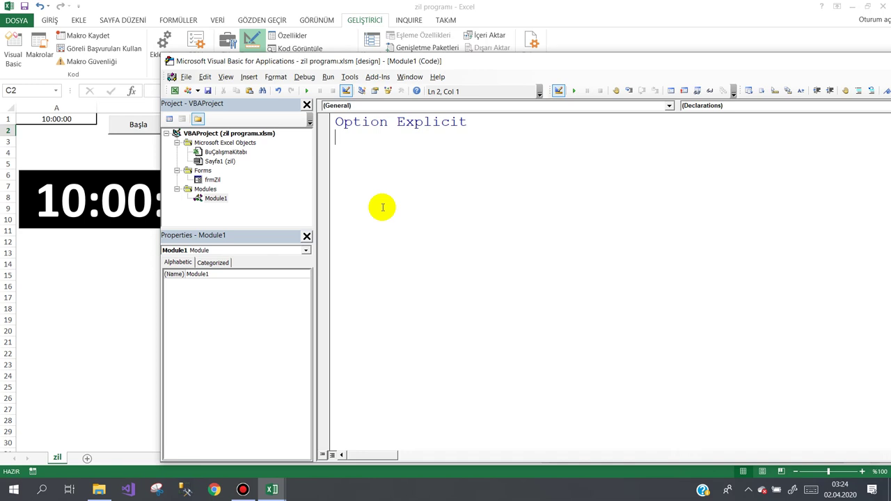
# Step: Declare Global saat As Boolean at the top of Module1
pyautogui.write('globa')
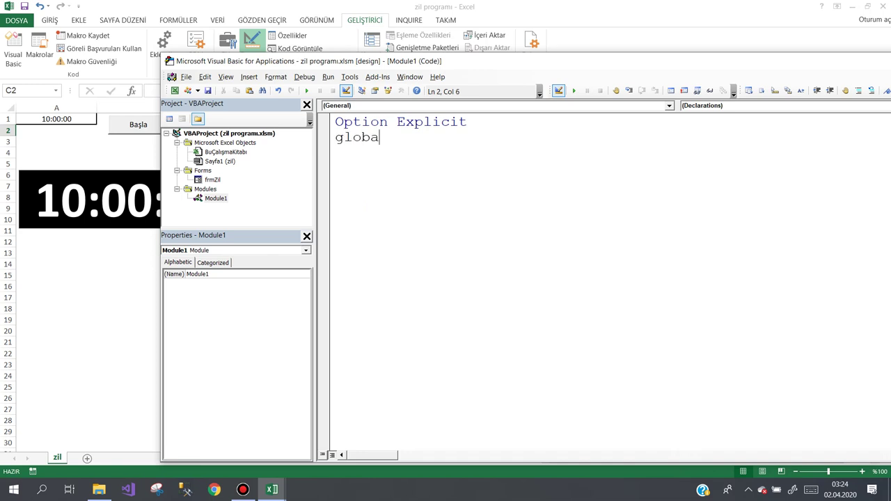
pyautogui.write('l ')
pyautogui.write('saat as')
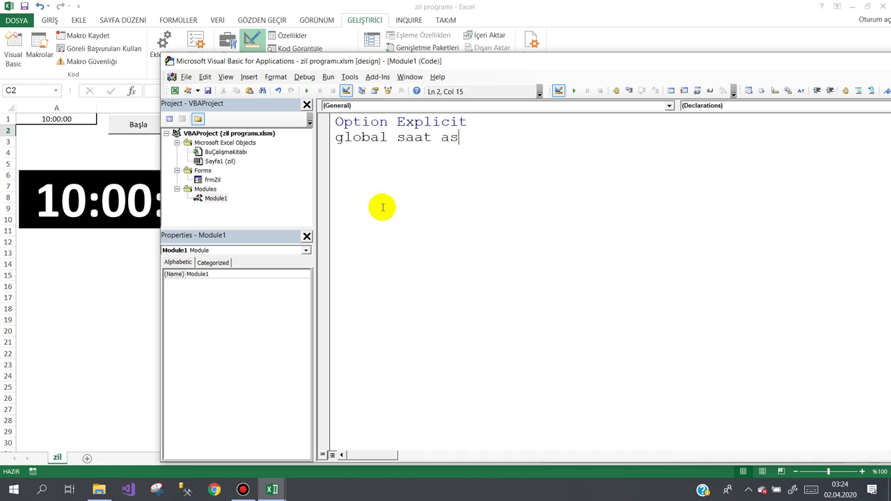
pyautogui.write(' boo')
pyautogui.press('Return')
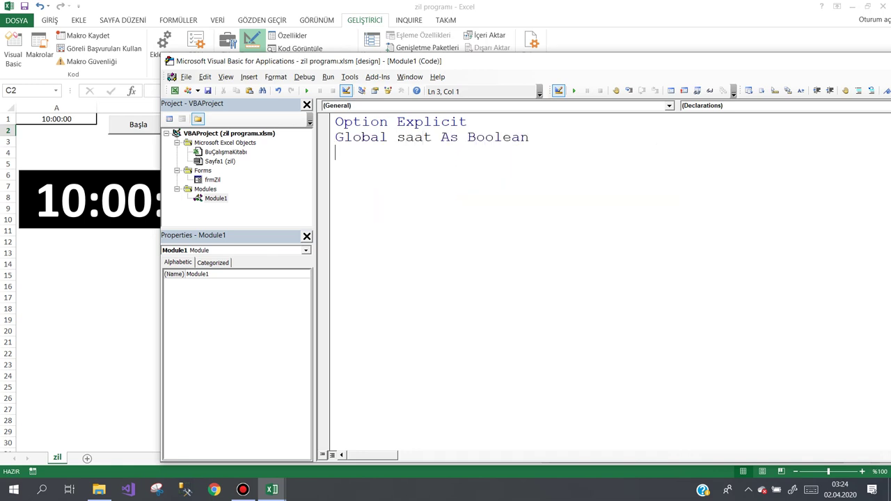
pyautogui.press('Return')
# Step: Create empty Sub start(), Sub basla() and Sub dur() procedures below the declaration
pyautogui.write('sub ')
pyautogui.write('st')
pyautogui.write('art')
pyautogui.press('Return')
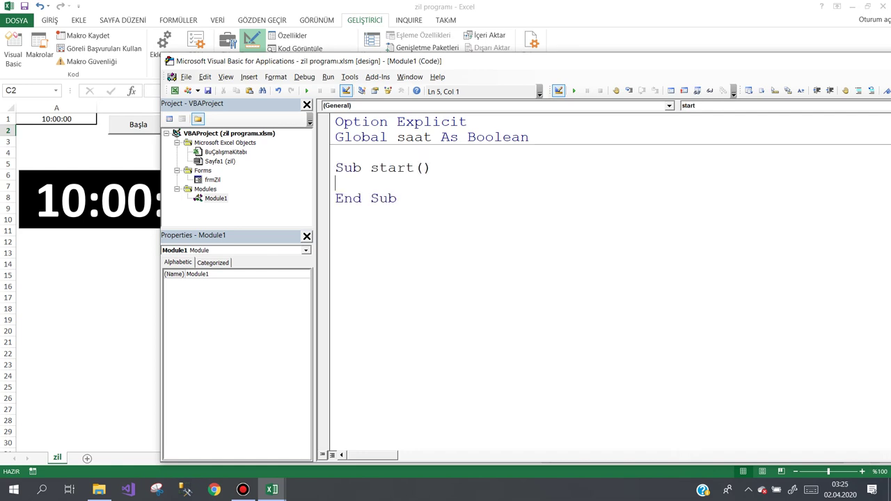
pyautogui.click(335, 214)
pyautogui.write('su')
pyautogui.write('b basla')
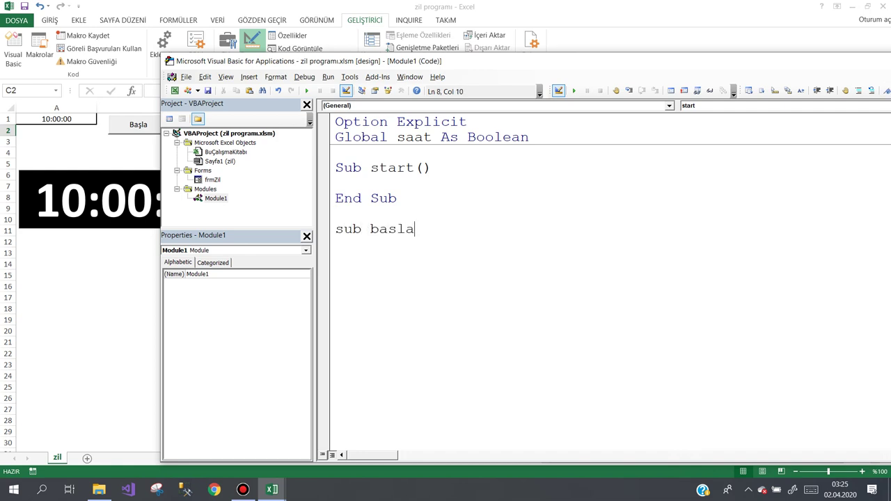
pyautogui.press('Return')
pyautogui.click(336, 275)
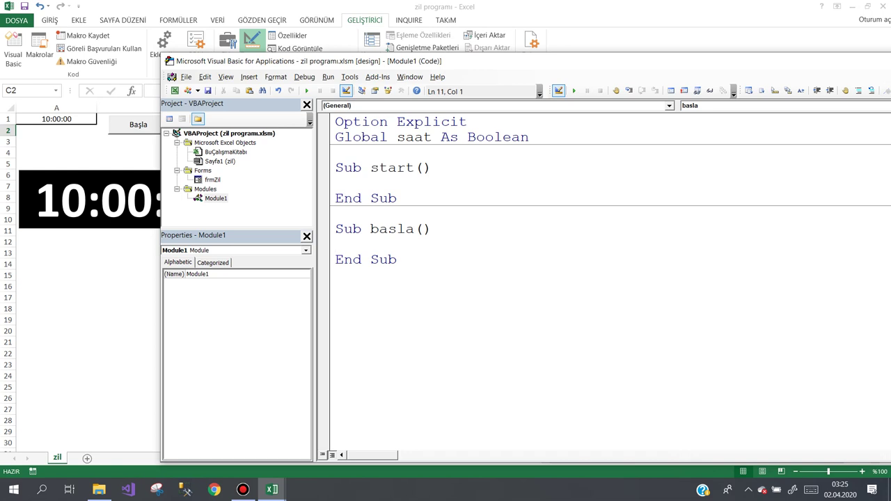
pyautogui.write('sub du')
pyautogui.write('r')
pyautogui.press('Return')
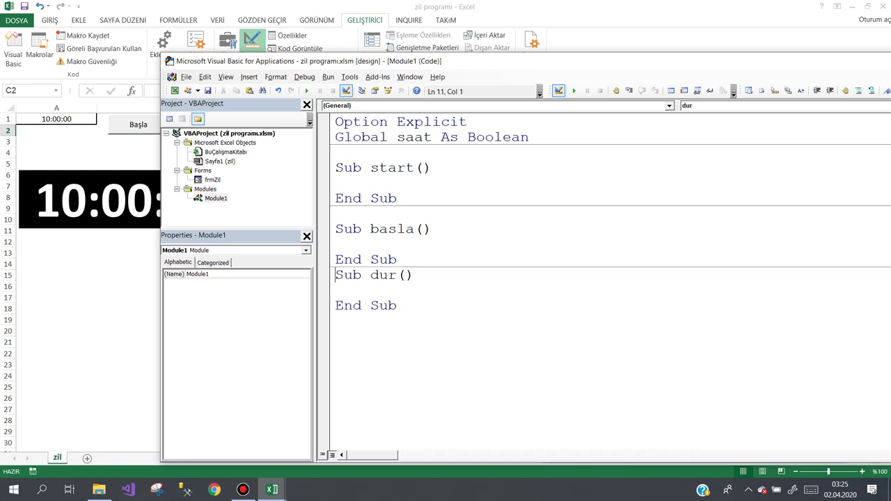
pyautogui.press('Return')
pyautogui.press('Up')
pyautogui.press('Up')
pyautogui.press('Up')
pyautogui.press('Up')
pyautogui.press('Up')
pyautogui.press('Up')
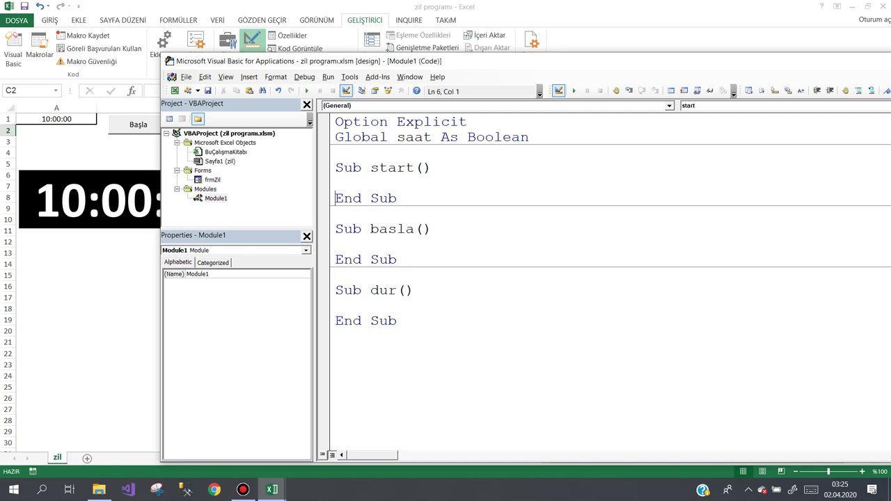
pyautogui.press('Up')
# Step: In Sub start, write Sheets("zil").Range("A1").Value = Now
pyautogui.write('she')
pyautogui.hotkey('ctrl', 'space')
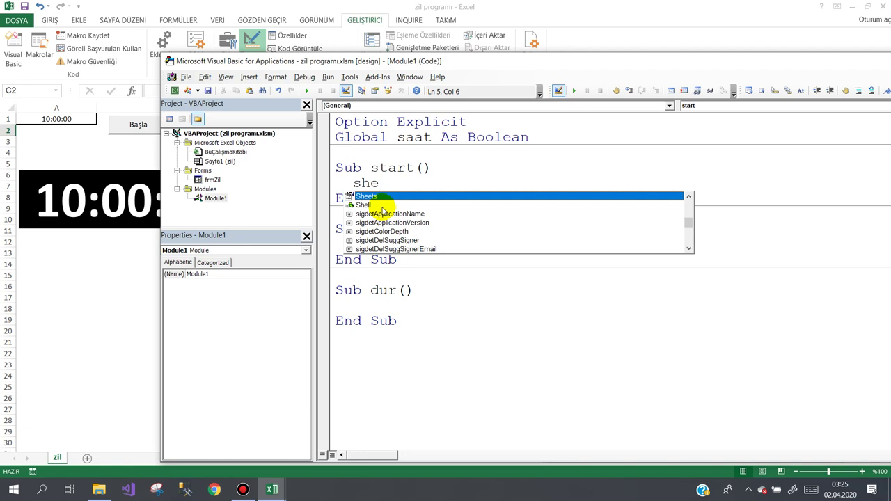
pyautogui.press('Tab')
pyautogui.write('(')
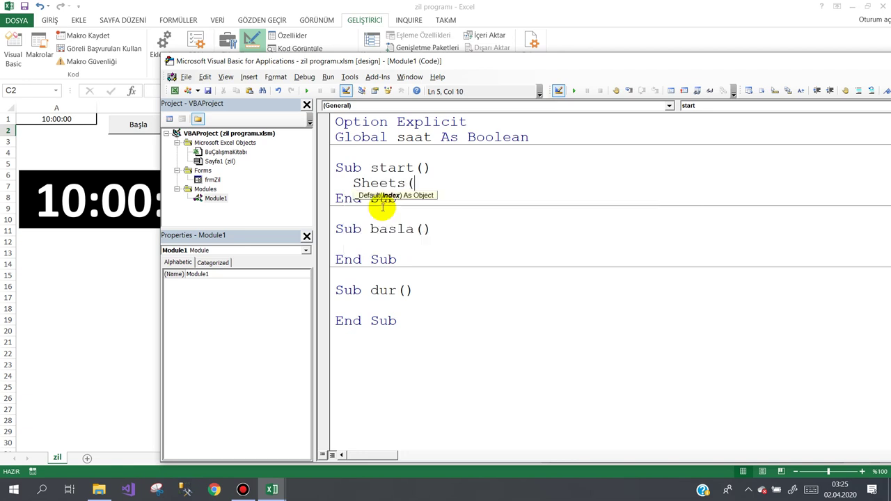
pyautogui.write('"zil"')
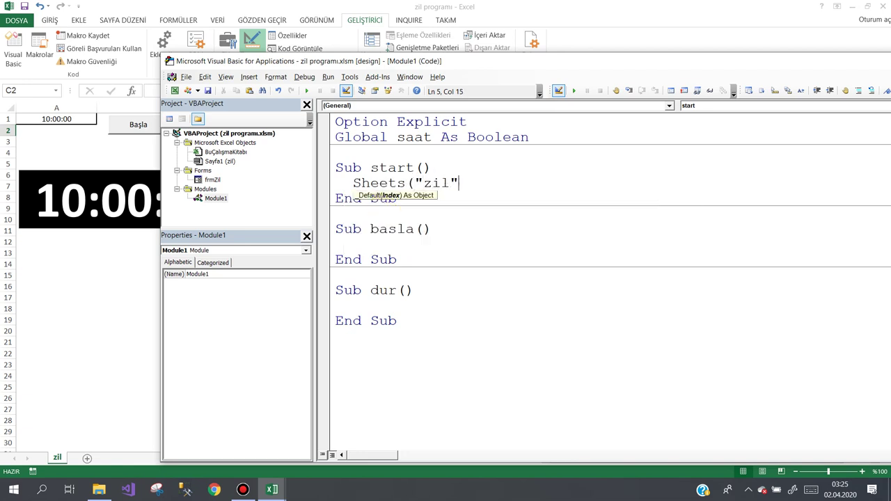
pyautogui.write(').')
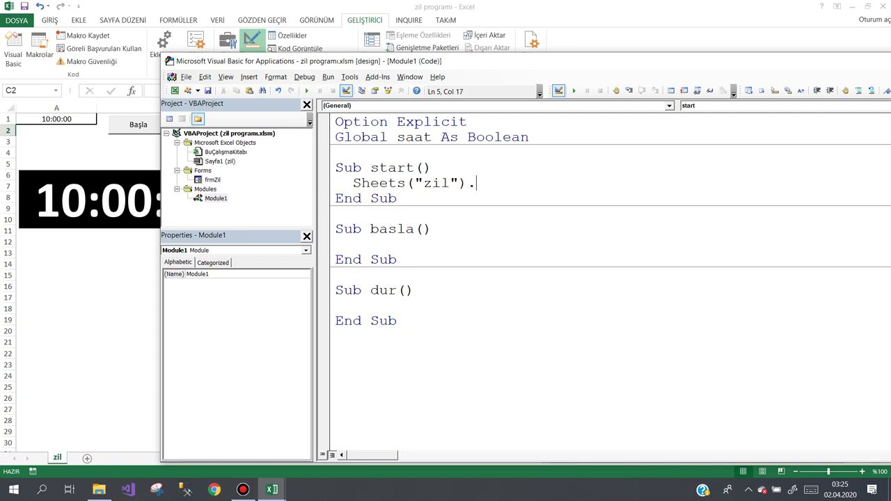
pyautogui.write('range(')
pyautogui.write('"A1')
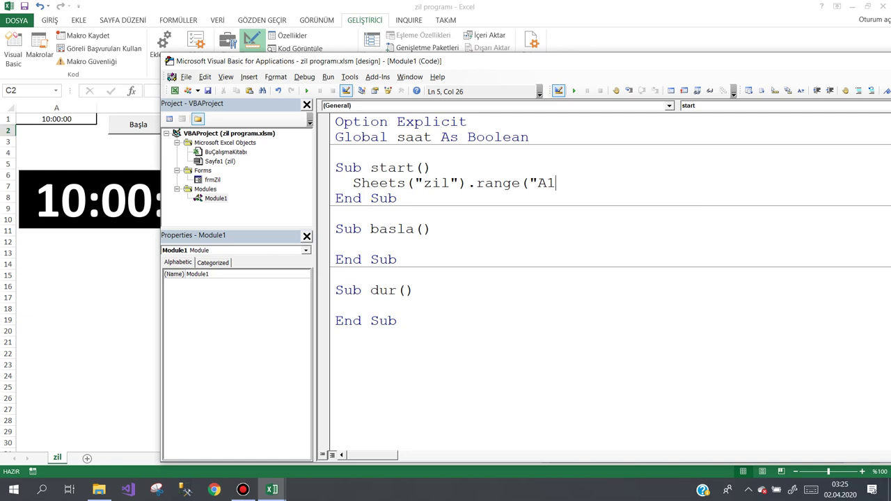
pyautogui.write('").val')
pyautogui.write('ue=no')
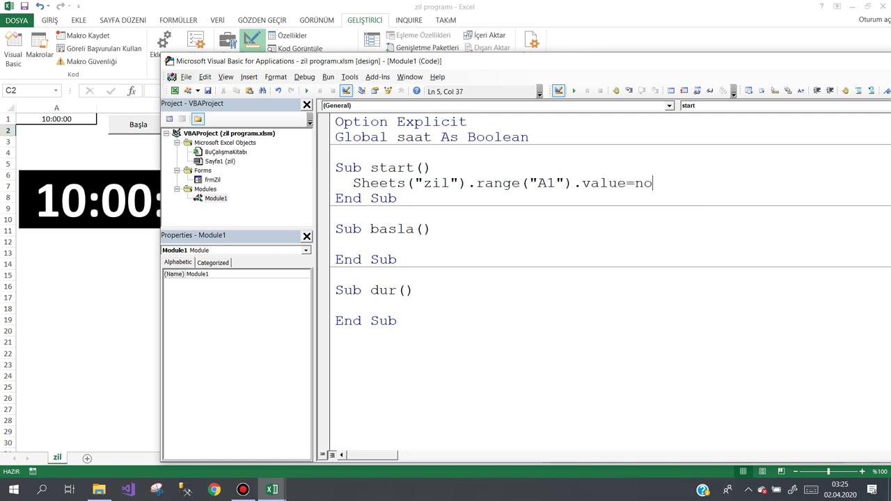
pyautogui.write('w')
pyautogui.press('Return')
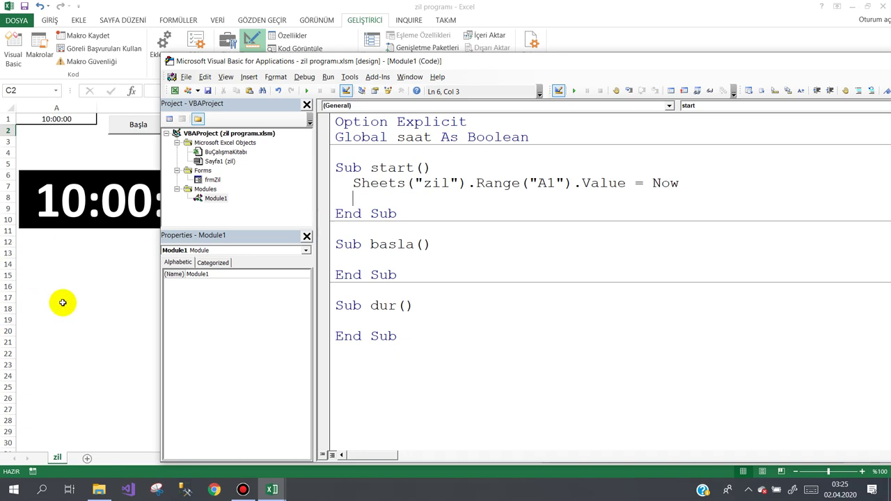
# Step: Check cell A1 on the zil sheet, then return to the end of the Now line
pyautogui.click(66, 298)
pyautogui.click(60, 119)
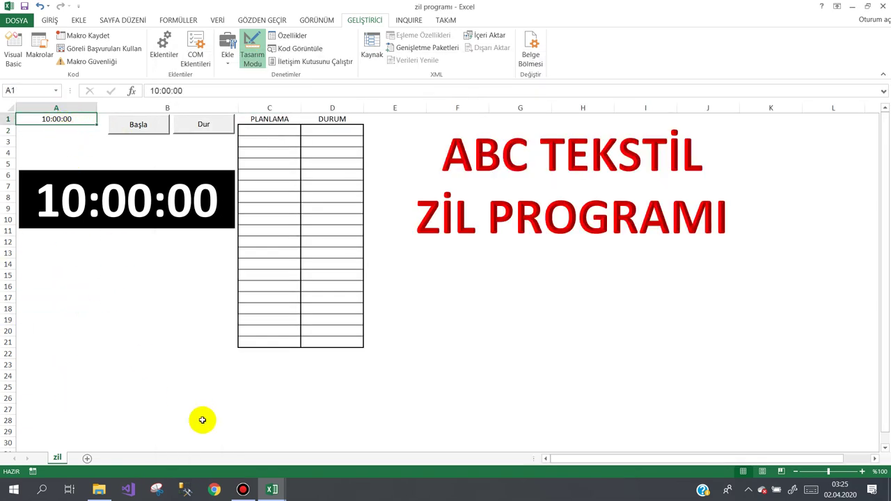
pyautogui.click(313, 443)
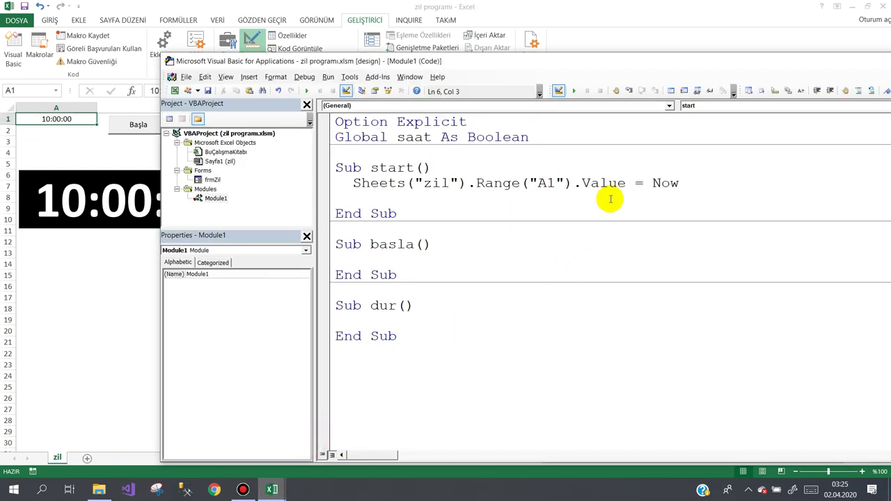
pyautogui.click(698, 181)
# Step: Add an If saat = True Then … End If block below the Now line
pyautogui.press('Return')
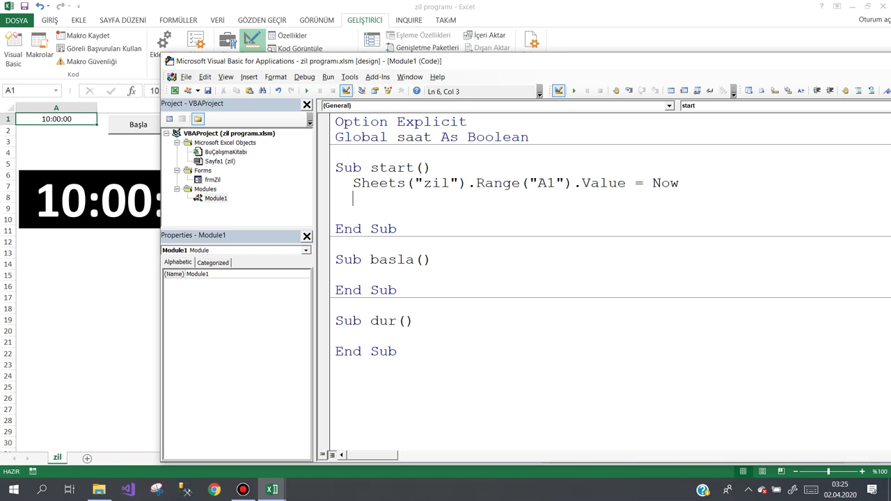
pyautogui.write('if ')
pyautogui.write('saat')
pyautogui.write('=')
pyautogui.press('Down')
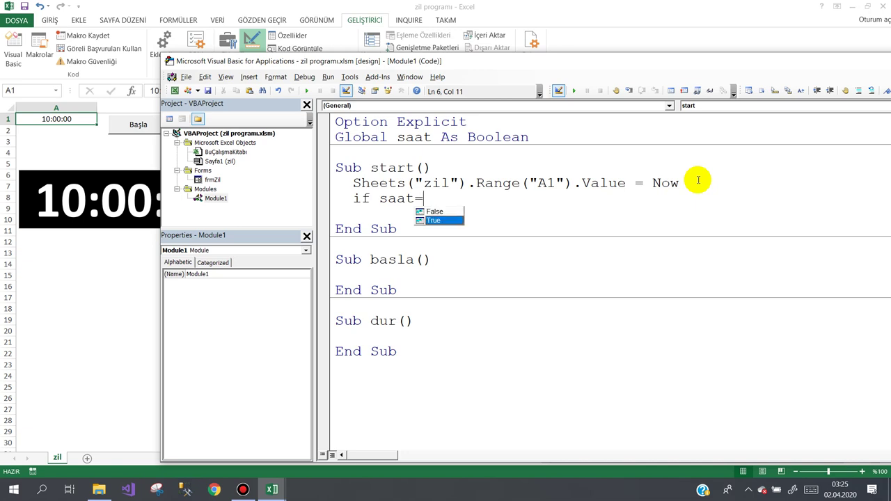
pyautogui.press('space')
pyautogui.write('True the')
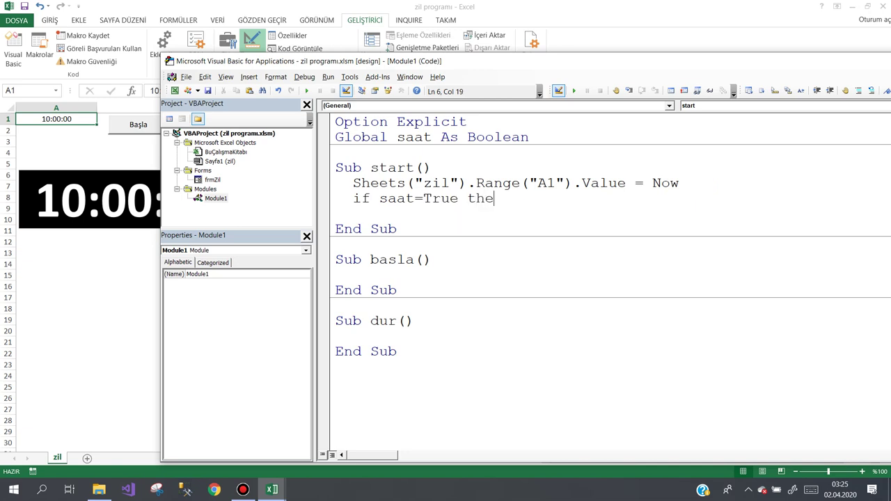
pyautogui.write('n')
pyautogui.press('Return')
pyautogui.press('Return')
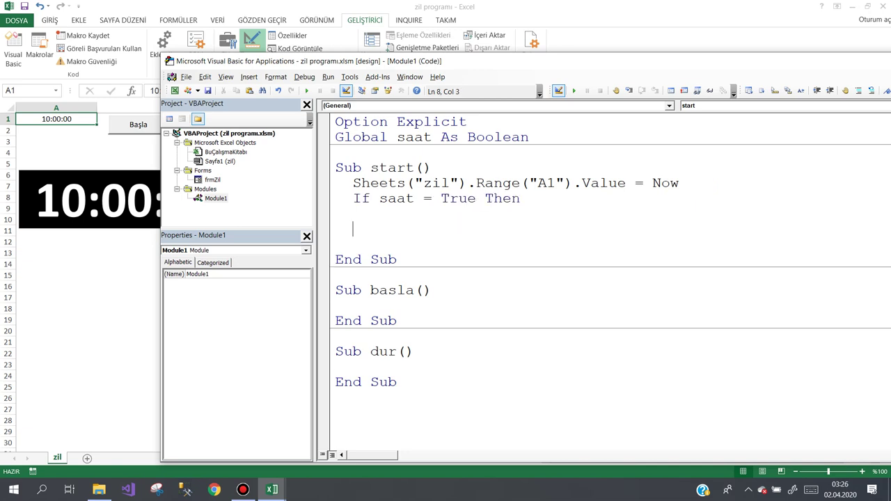
pyautogui.press('Return')
pyautogui.write('end i')
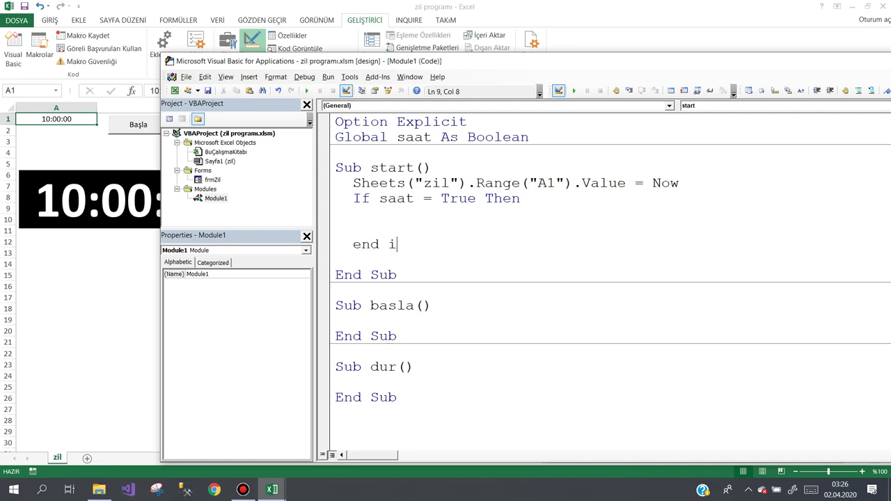
pyautogui.write('f')
pyautogui.click(352, 214)
# Step: Inside it, write Application.OnTime Now + TimeValue("00:00:01"), "start"
pyautogui.write('app')
pyautogui.write('lication.')
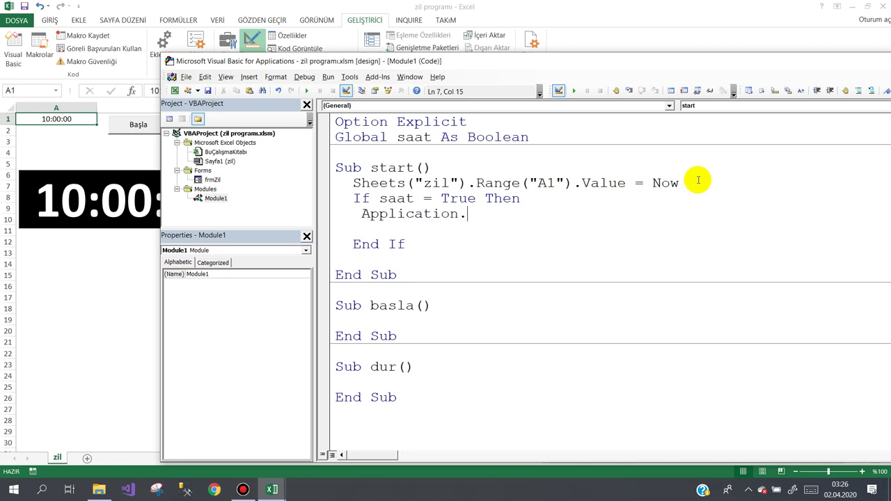
pyautogui.write('on')
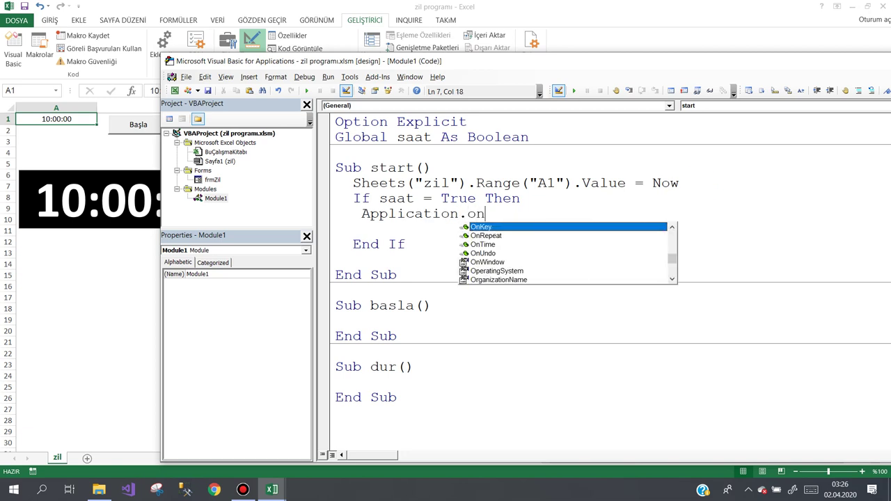
pyautogui.press('Down')
pyautogui.press('Down')
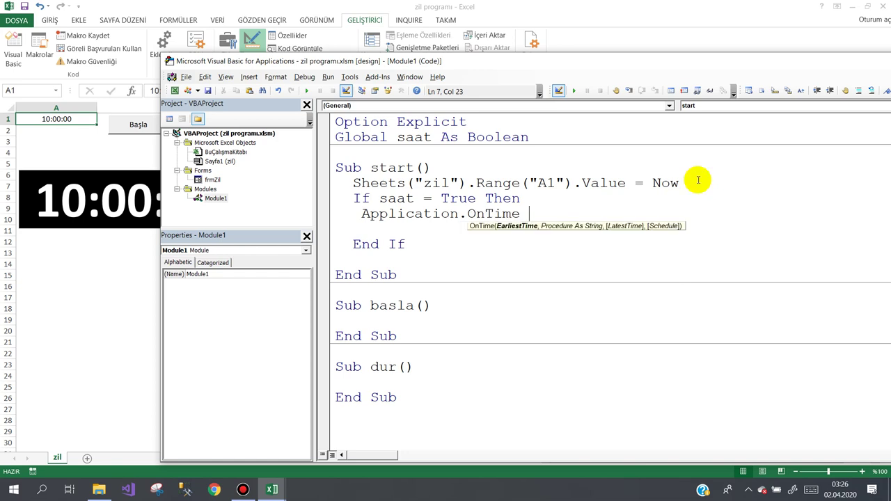
pyautogui.write('now')
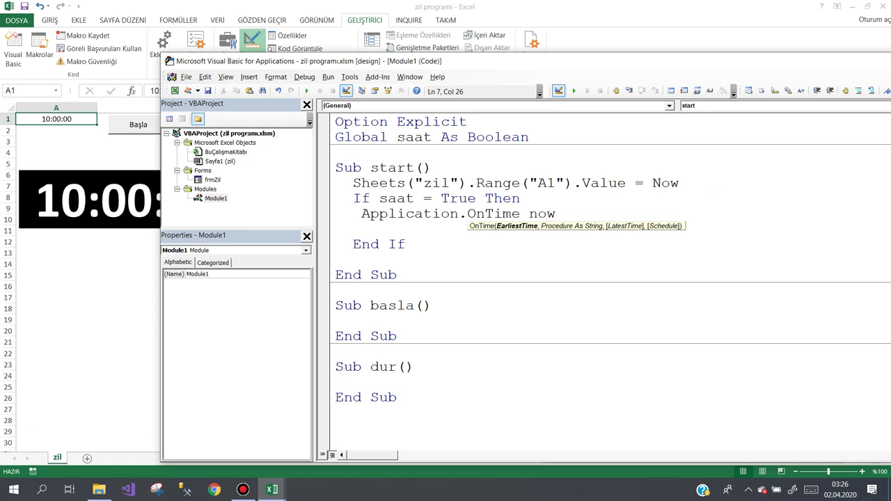
pyautogui.write('+ti')
pyautogui.hotkey('ctrl', 'space')
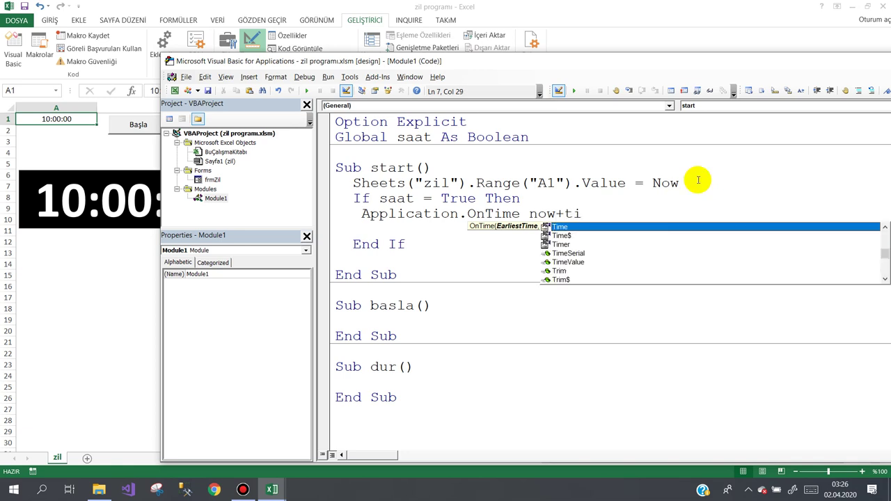
pyautogui.press('Down')
pyautogui.press('Down')
pyautogui.press('Down')
pyautogui.press('Down')
pyautogui.write('(')
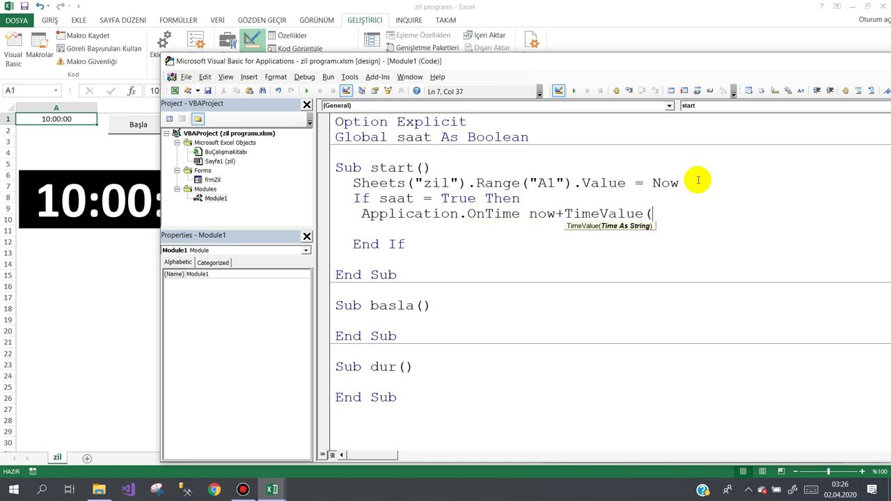
pyautogui.write('"')
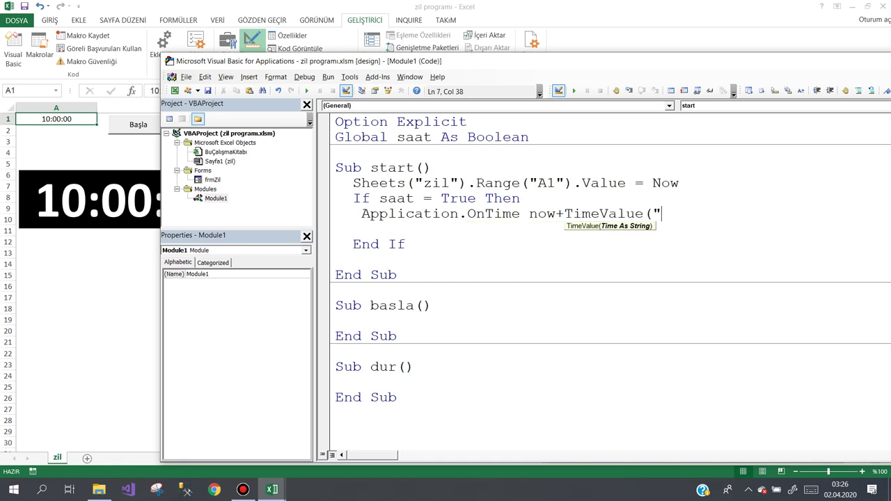
pyautogui.write('00:0')
pyautogui.write('0:01')
pyautogui.write('")')
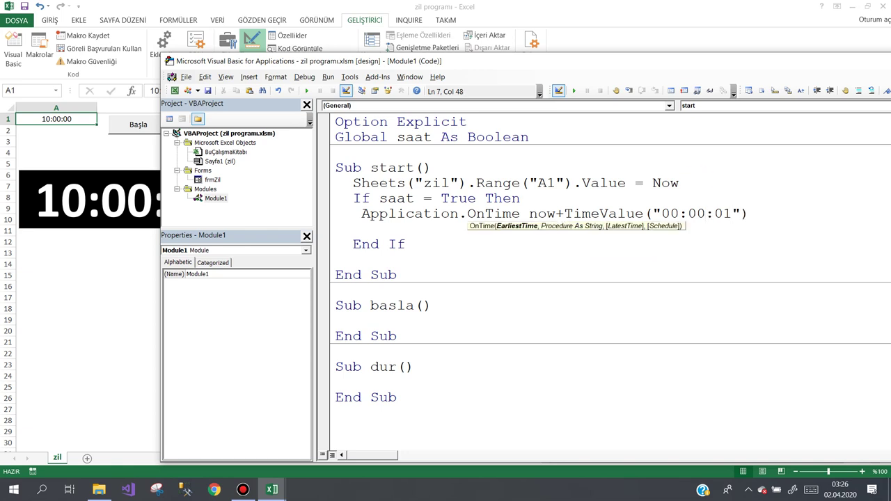
pyautogui.write(' ,"')
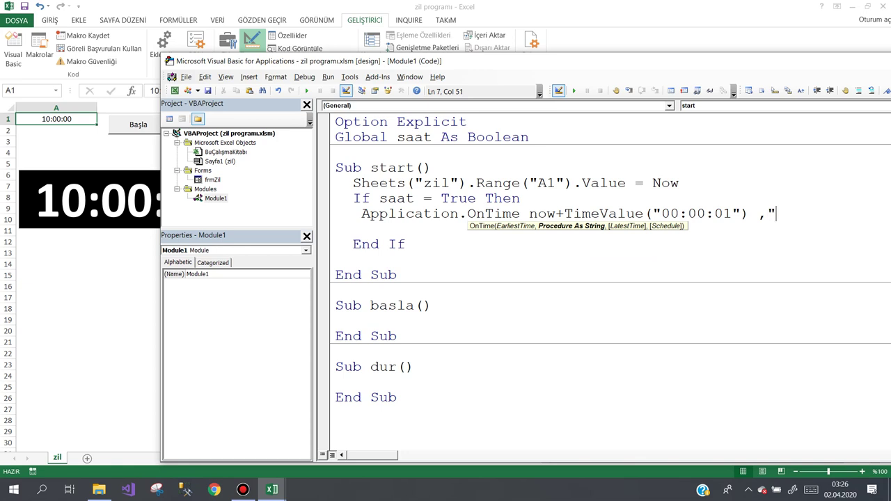
pyautogui.write('start')
pyautogui.write('"')
pyautogui.press('Down')
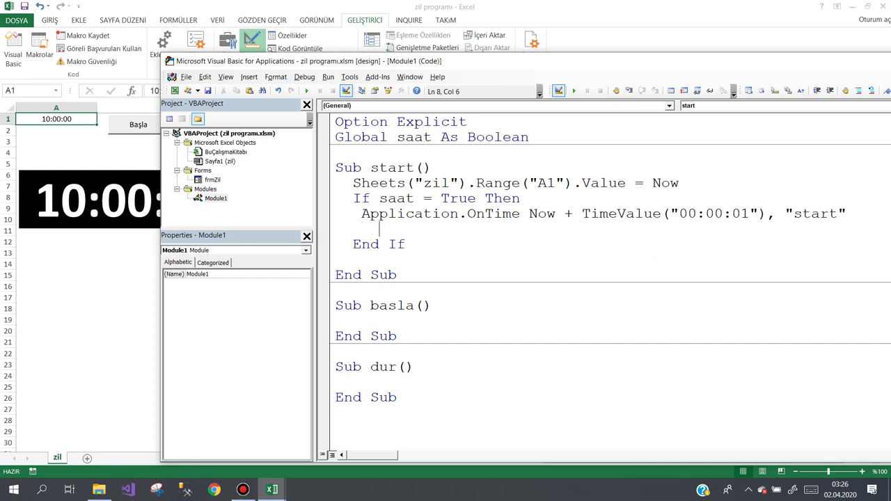
pyautogui.write('if')
pyautogui.press('BackSpace')
pyautogui.press('BackSpace')
pyautogui.press('BackSpace')
# Step: Copy the Sheets("zil").Range("A1").Value reference onto the empty line below OnTime
pyautogui.moveTo(626, 183); pyautogui.dragTo(353, 185)
pyautogui.hotkey('ctrl', 'c')
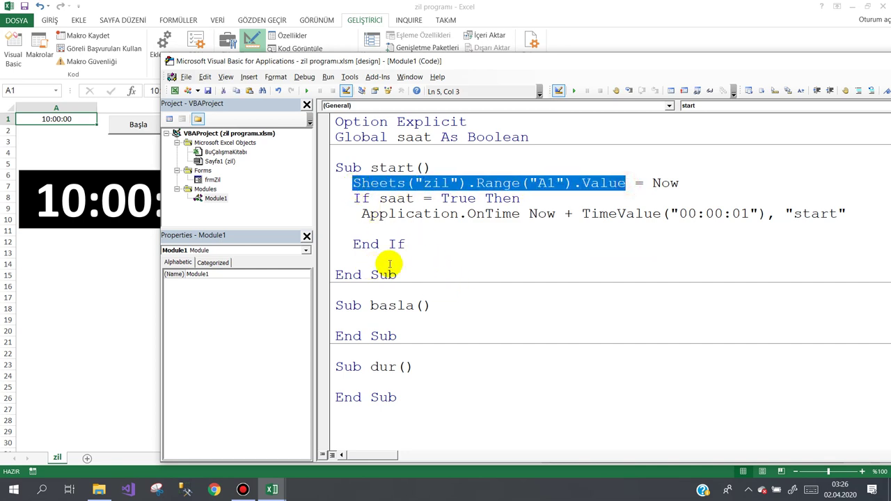
pyautogui.click(386, 230)
pyautogui.hotkey('ctrl', 'v')
pyautogui.click(368, 229)
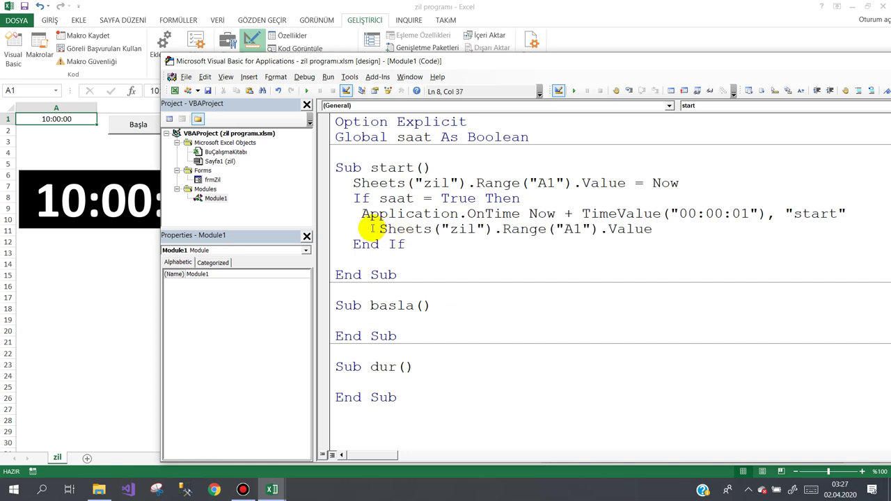
# Step: Turn it into If Sheets("zil").Range("C2").Value = Now Then with End If, then return to Excel
pyautogui.write('if')
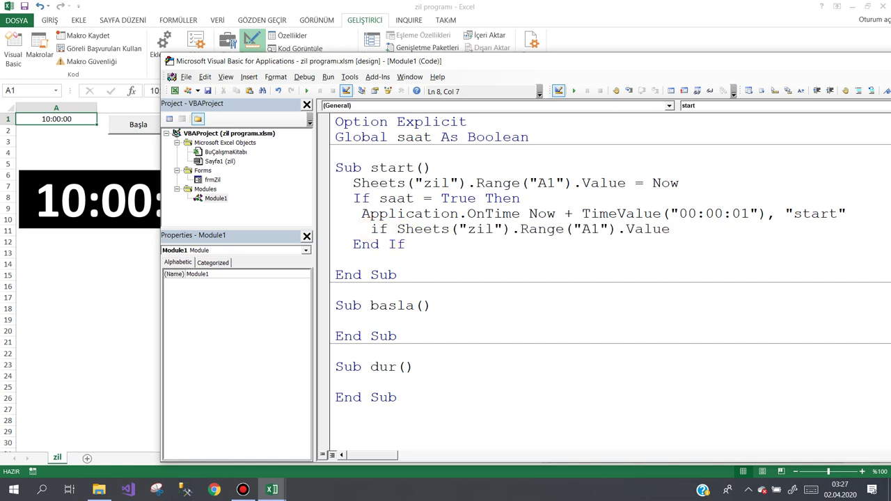
pyautogui.doubleClick(587, 230)
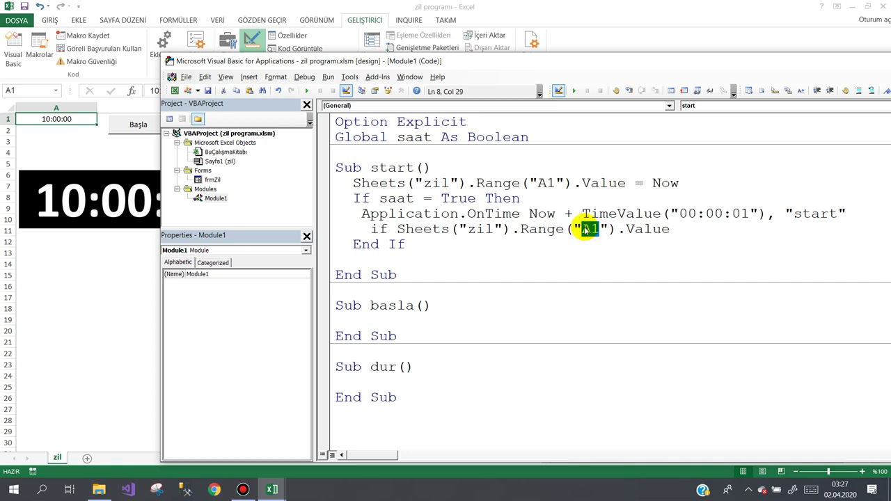
pyautogui.write('C')
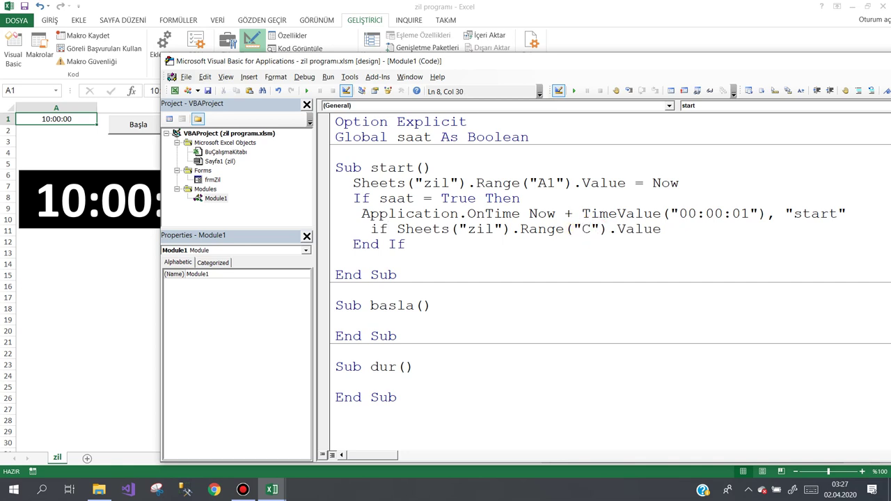
pyautogui.write('2')
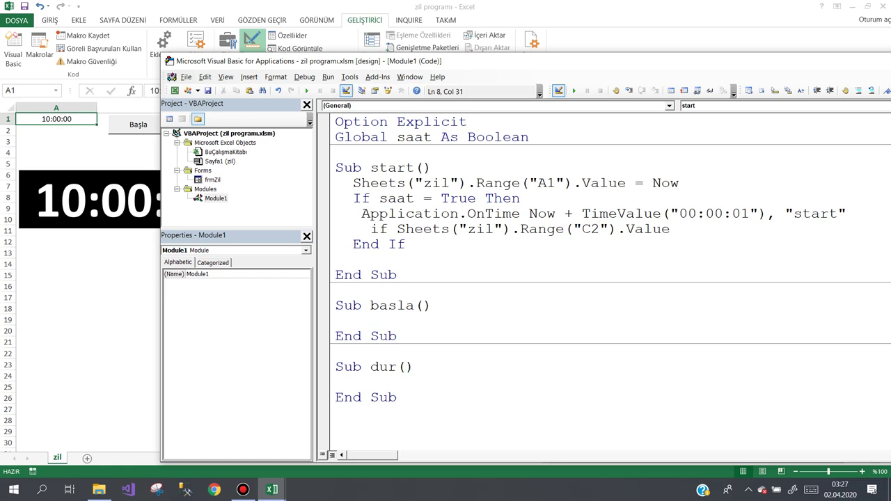
pyautogui.click(687, 230)
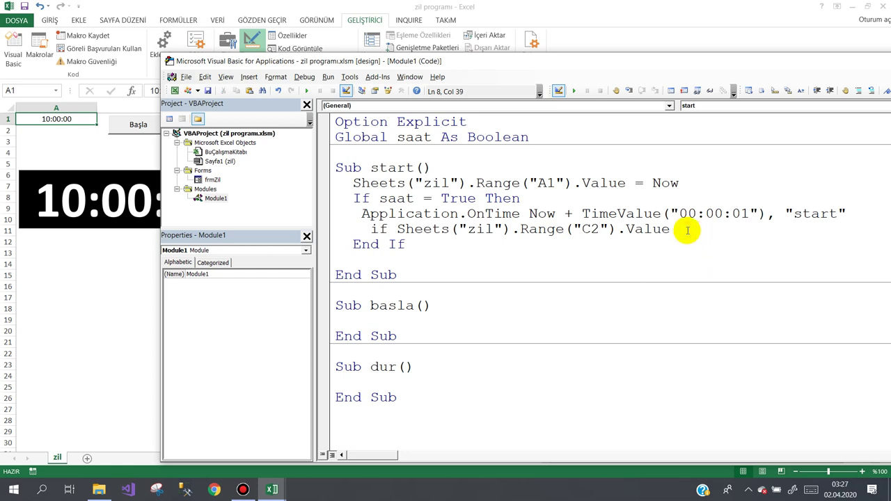
pyautogui.write('=')
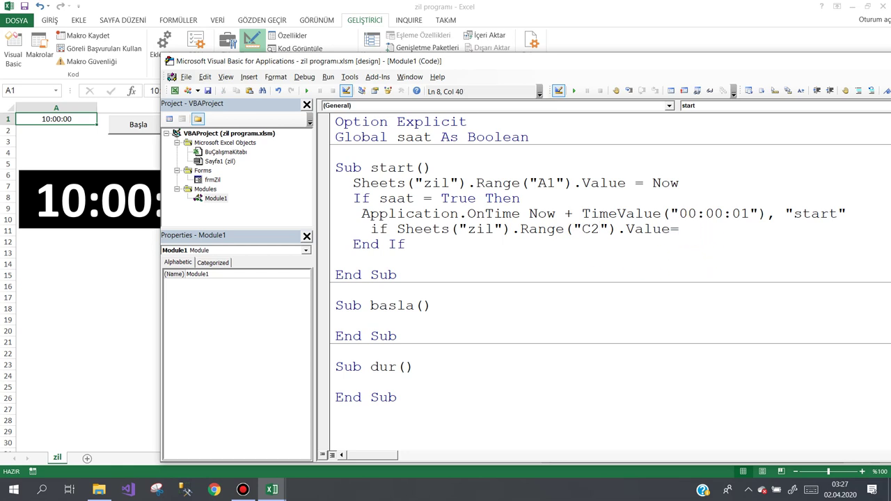
pyautogui.write('now ')
pyautogui.write('then')
pyautogui.press('Return')
pyautogui.press('Return')
pyautogui.write('e')
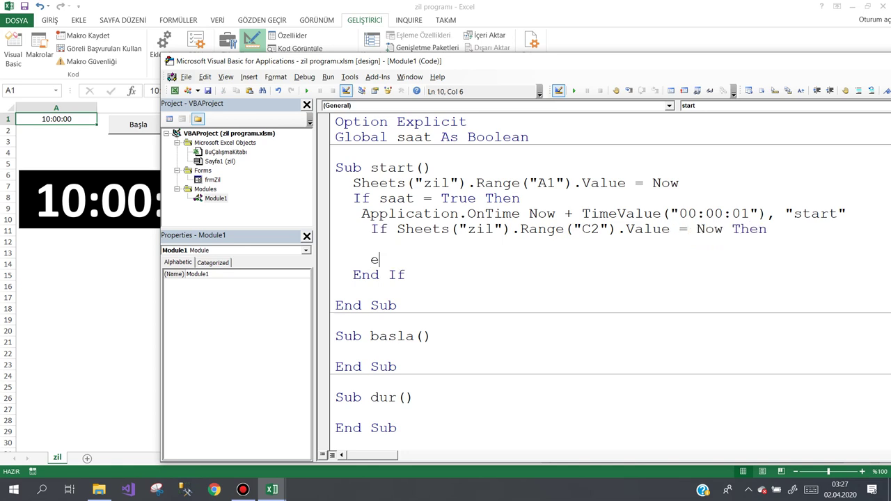
pyautogui.write('ndif')
pyautogui.press('Up')
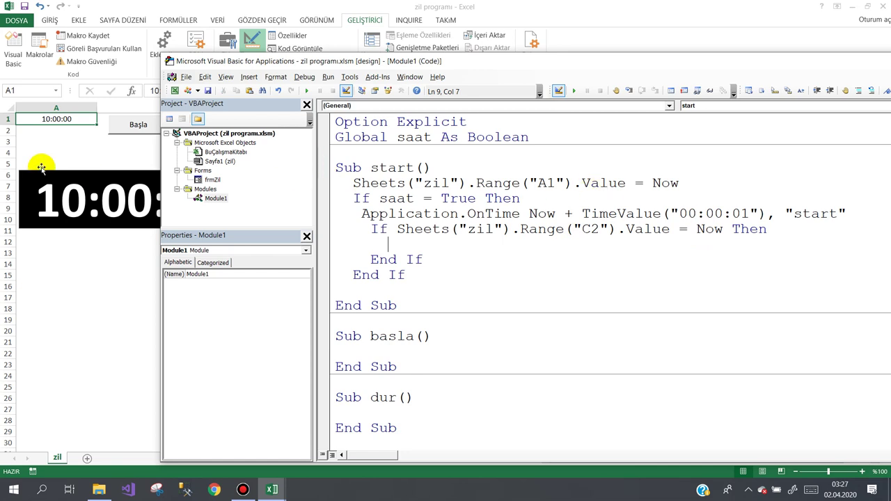
pyautogui.click(56, 141)
# Step: Enter 10:00:00 in cell C2 under PLANLAMA
pyautogui.click(57, 119)
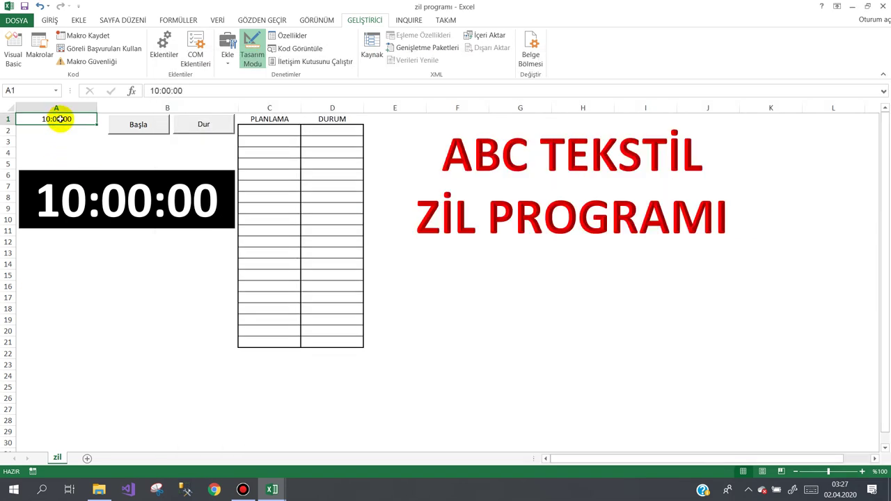
pyautogui.click(270, 131)
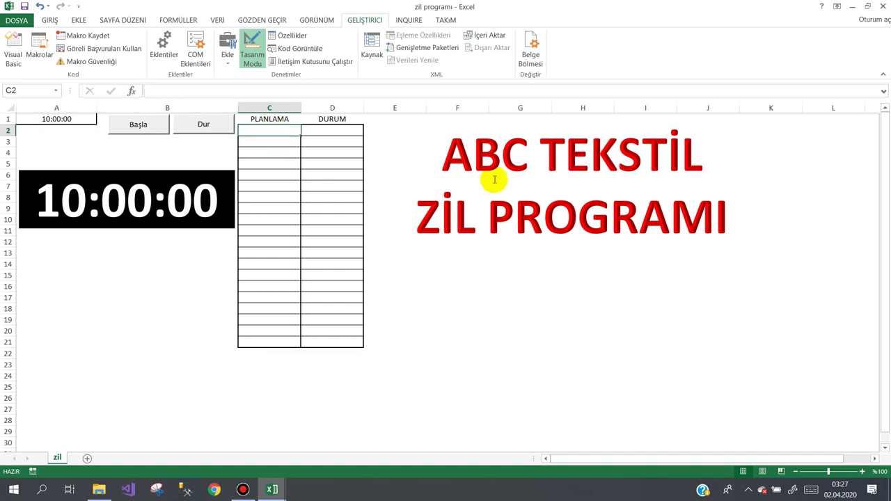
pyautogui.write('10:00:')
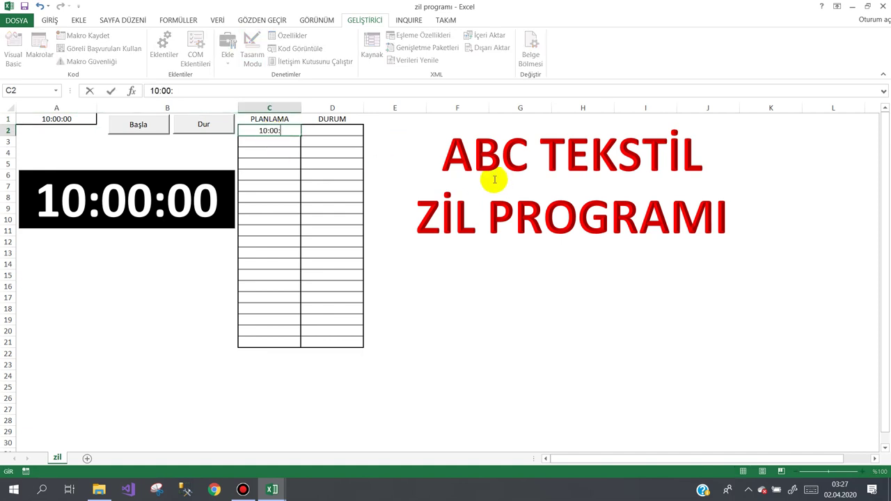
pyautogui.write('00')
pyautogui.press('Return')
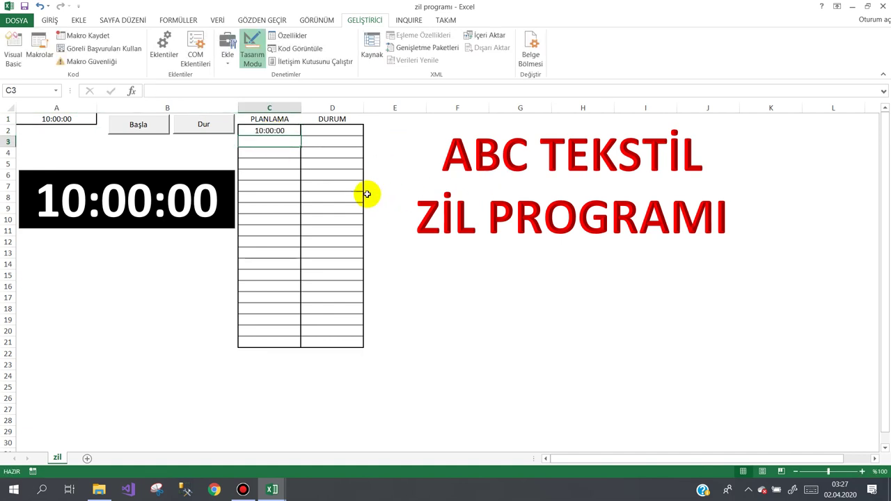
# Step: Zoom the sheet to 120% and shift the ABC TEKSTİL ZİL PROGRAMI title slightly left
pyautogui.click(66, 119)
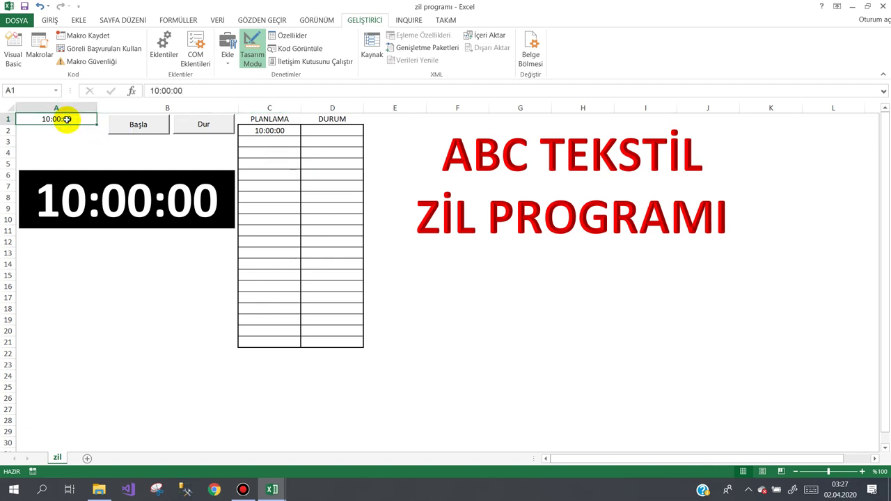
pyautogui.click(876, 460)
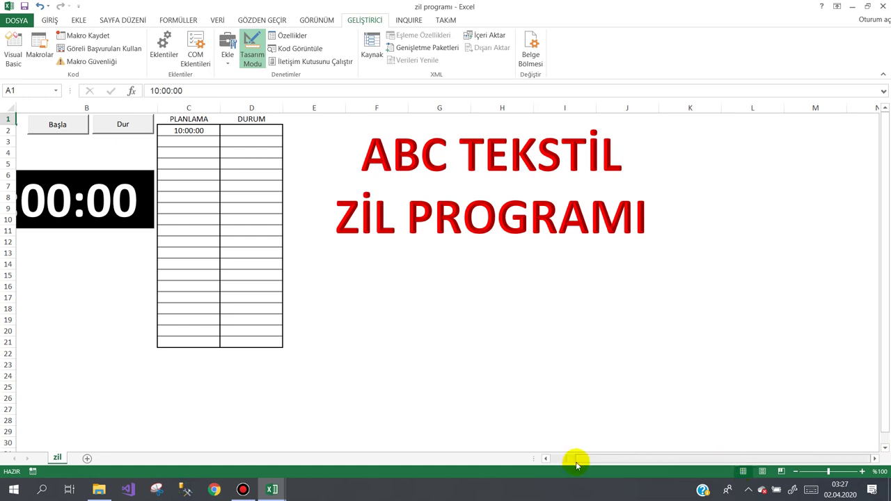
pyautogui.click(545, 459)
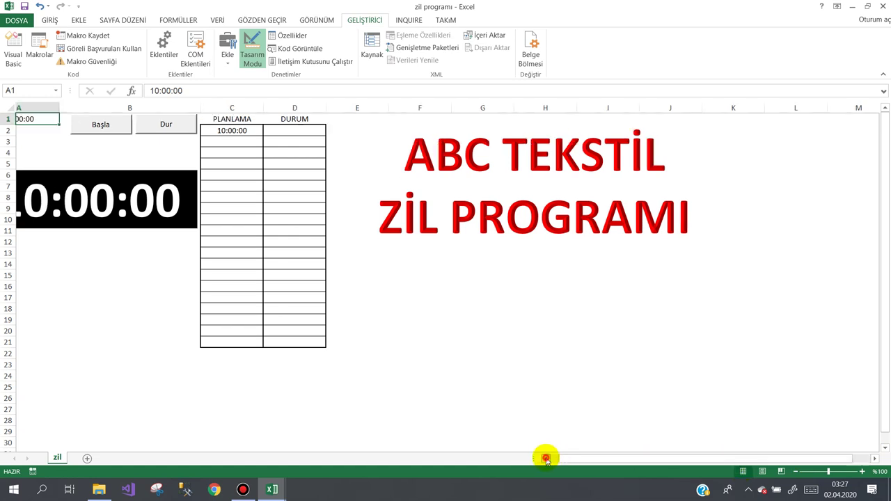
pyautogui.click(862, 471)
pyautogui.click(862, 471)
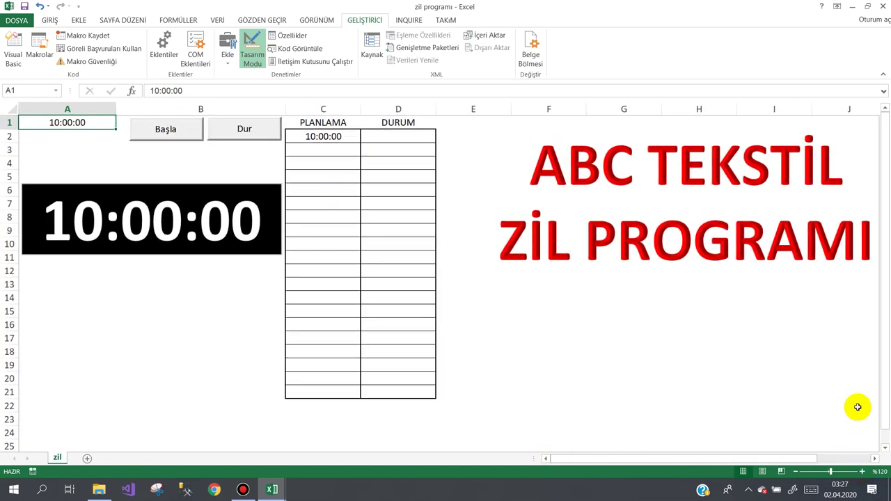
pyautogui.click(704, 261)
pyautogui.click(704, 261)
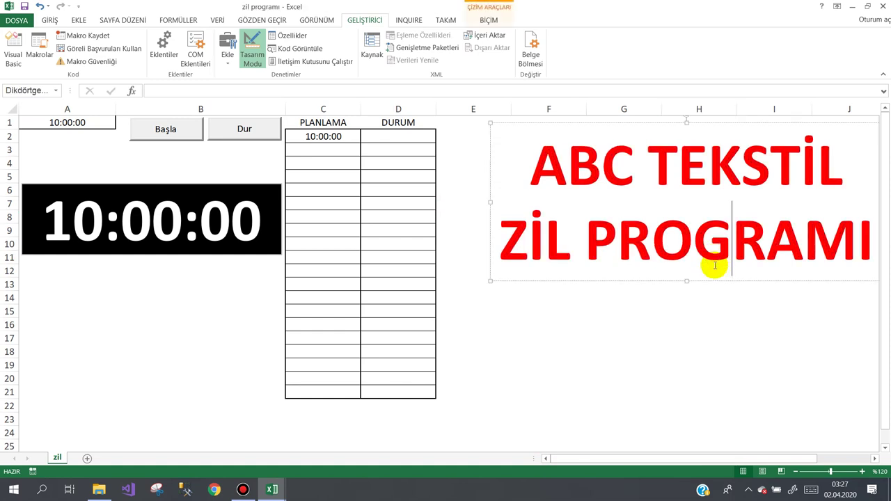
pyautogui.moveTo(704, 277); pyautogui.dragTo(679, 273)
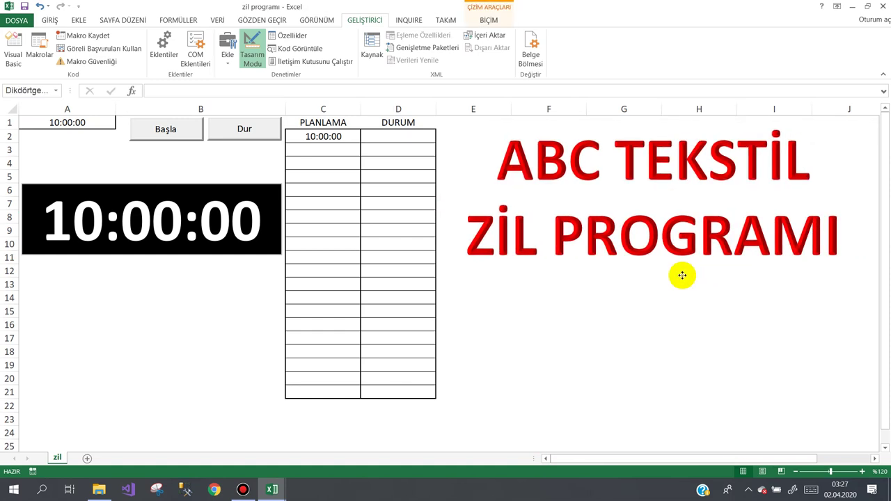
pyautogui.click(607, 351)
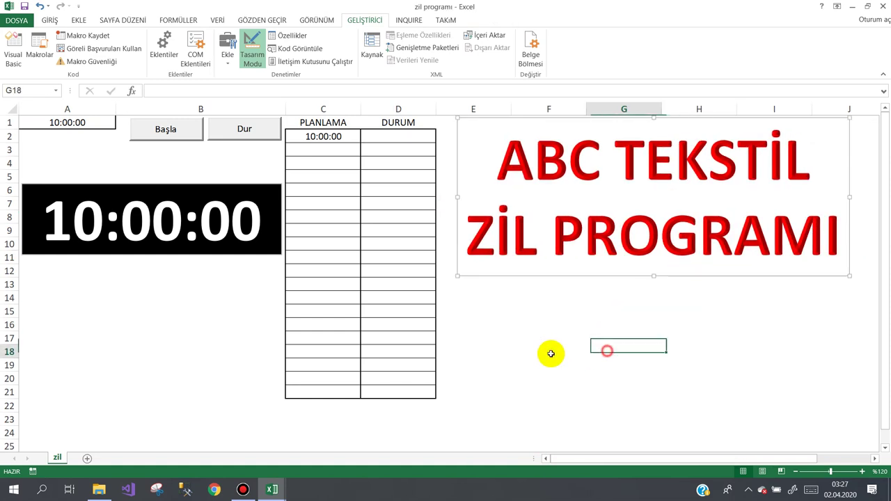
# Step: Enter 11:00:00 in C3 and 12:00:00 in C4, then return to the VBA editor
pyautogui.click(314, 135)
pyautogui.click(327, 151)
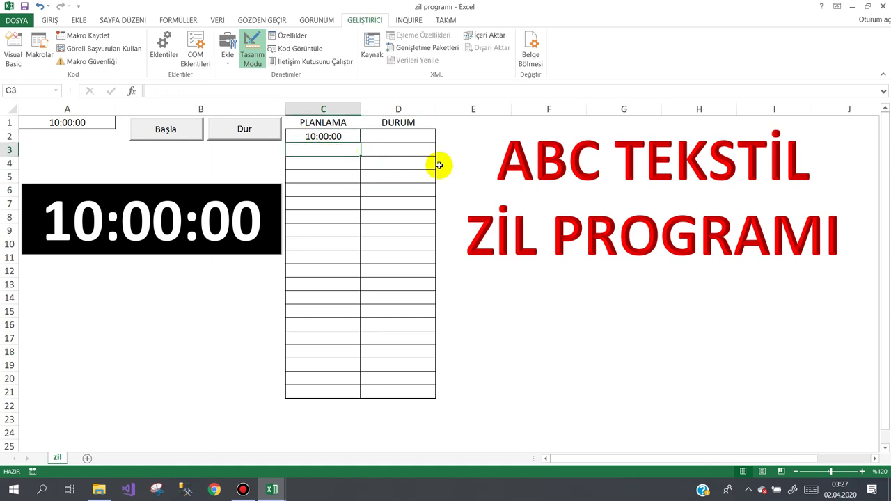
pyautogui.write('11:')
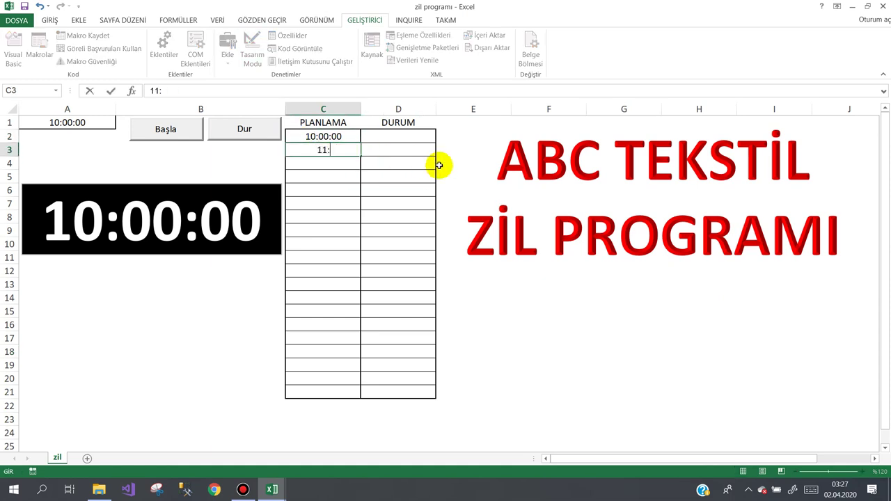
pyautogui.write('00:00')
pyautogui.press('Return')
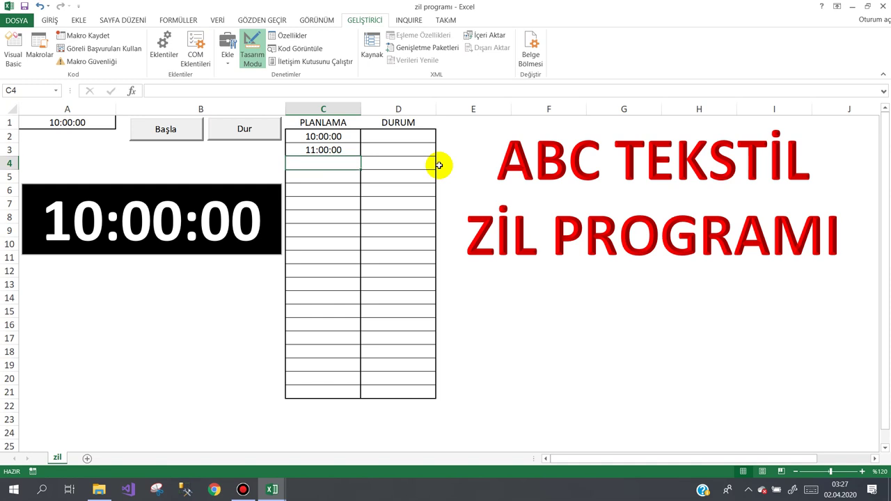
pyautogui.write('12')
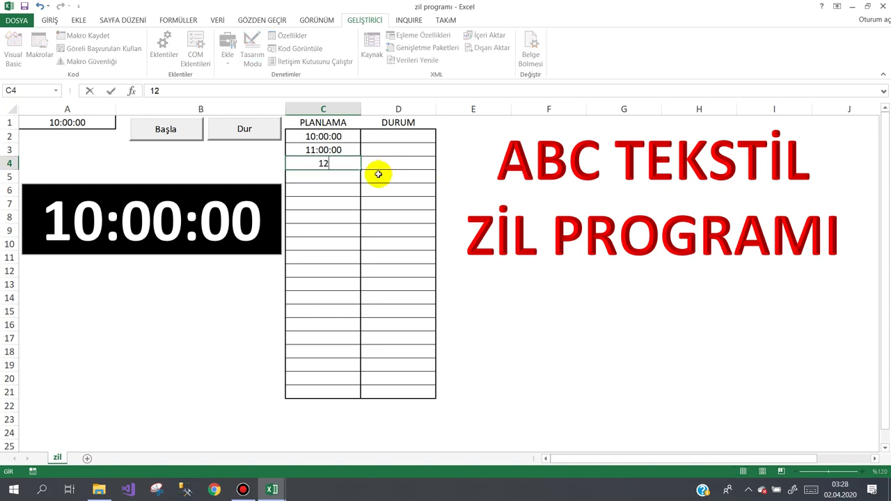
pyautogui.write(':00:00')
pyautogui.press('Return')
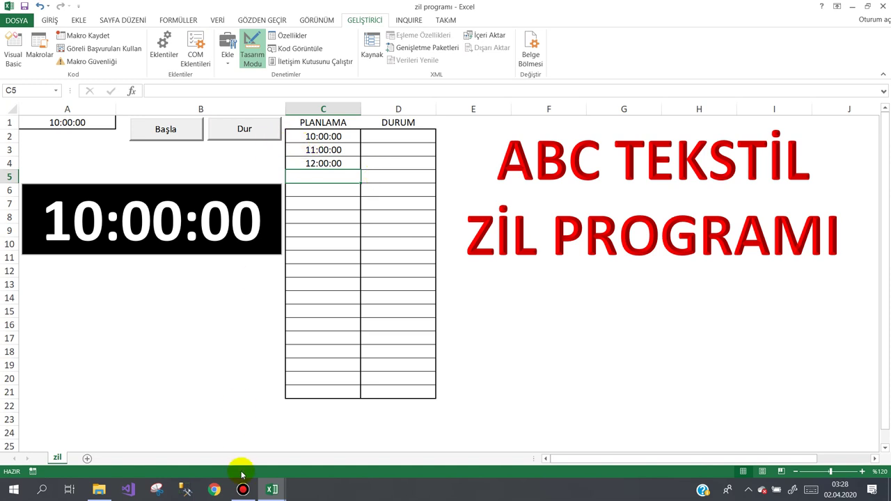
pyautogui.moveTo(271, 489)
pyautogui.click(317, 444)
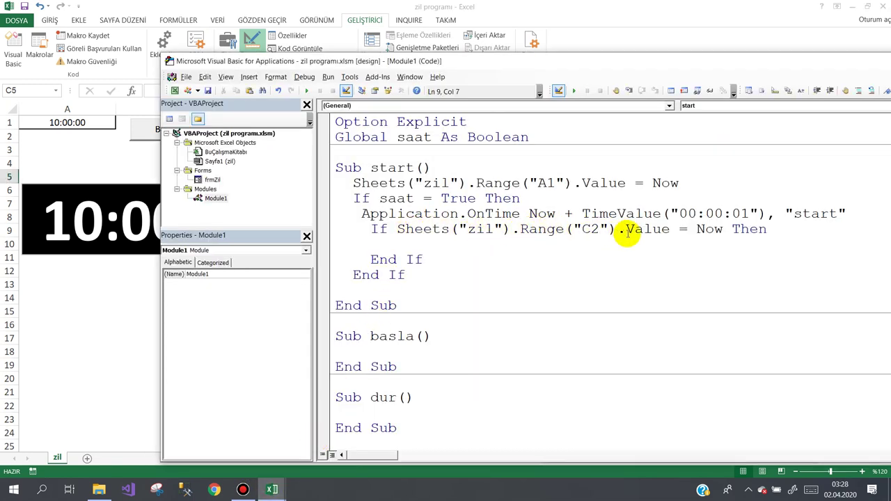
# Step: Begin a frm line inside the nested C2 If block
pyautogui.click(701, 231)
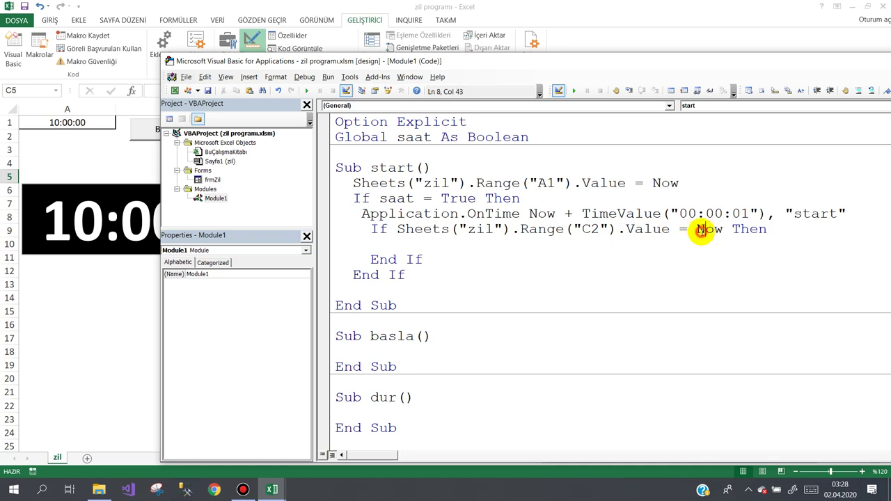
pyautogui.click(404, 241)
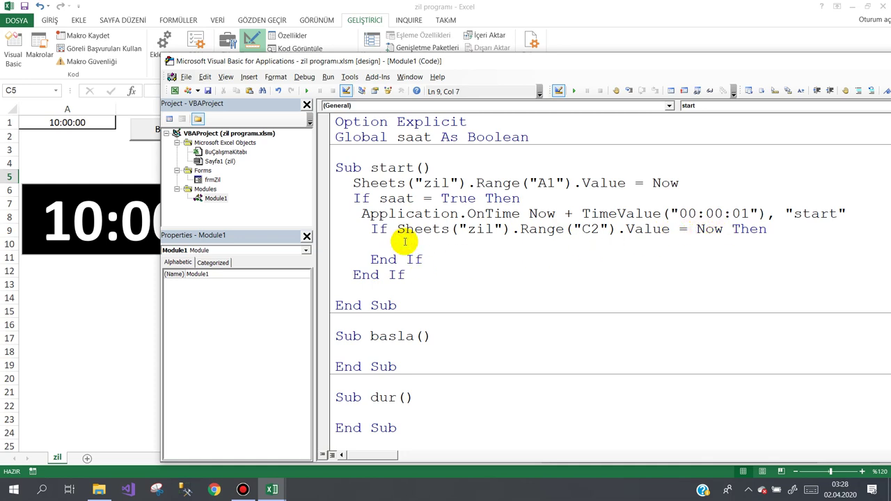
pyautogui.write('frm')
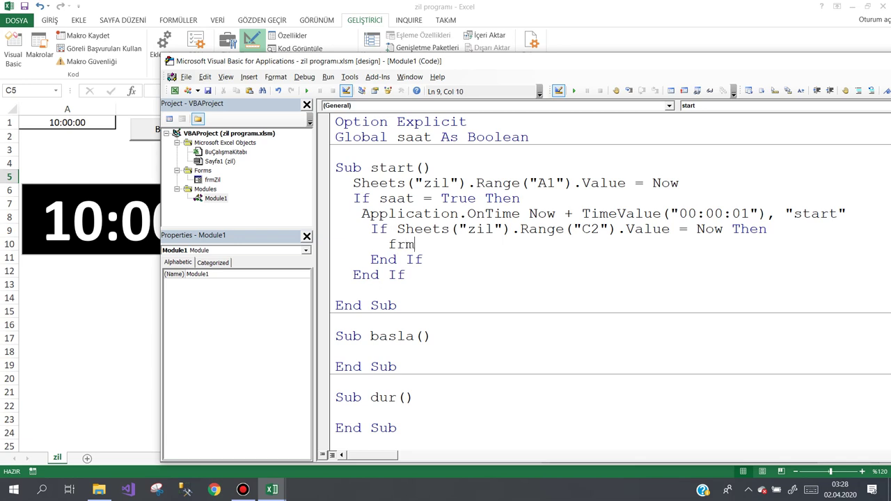
# Step: Rename the frmZil form's Windows Media Player control to mp1, then go back to Module1
pyautogui.doubleClick(212, 180)
pyautogui.click(355, 153)
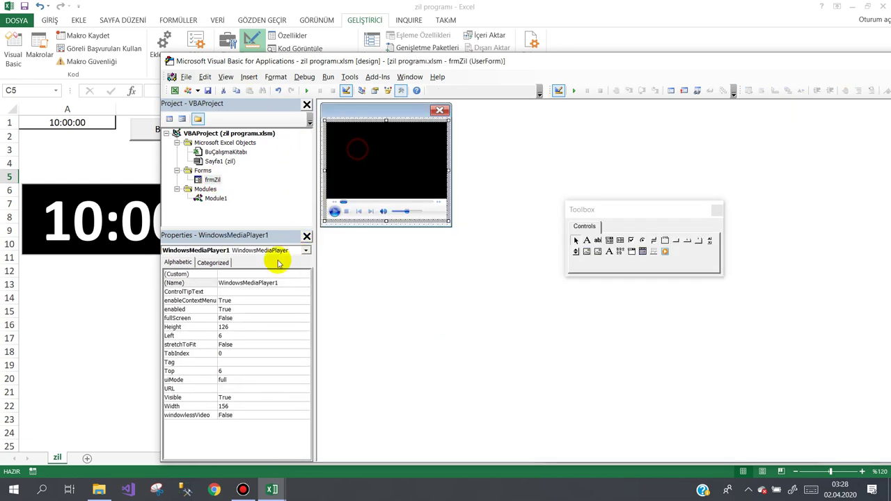
pyautogui.click(211, 284)
pyautogui.write('mp1')
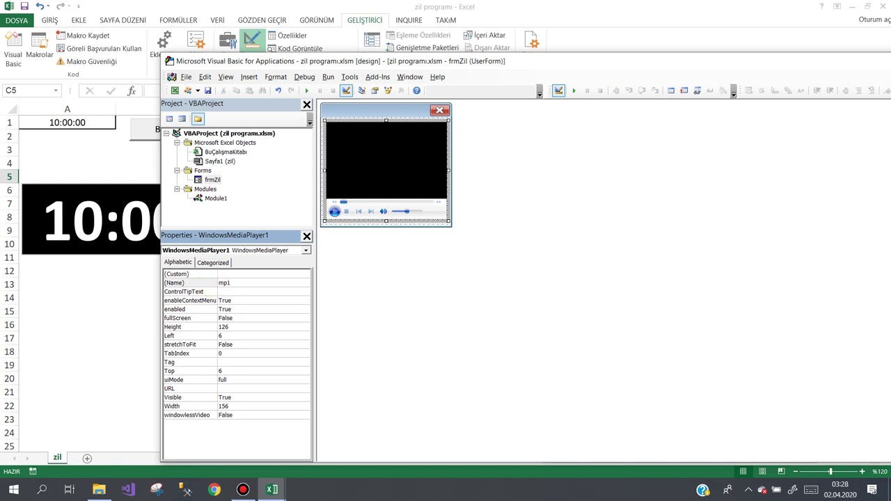
pyautogui.press('Return')
pyautogui.click(178, 389)
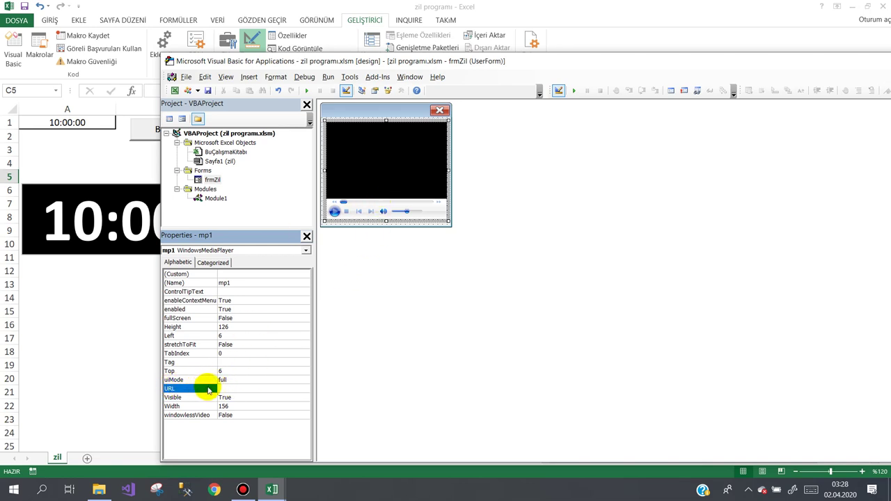
pyautogui.doubleClick(206, 202)
# Step: Inside the C2 If, set frmZil.mp1.URL = "F:\zil.mp3" and add frmZil.Show False
pyautogui.write('frm')
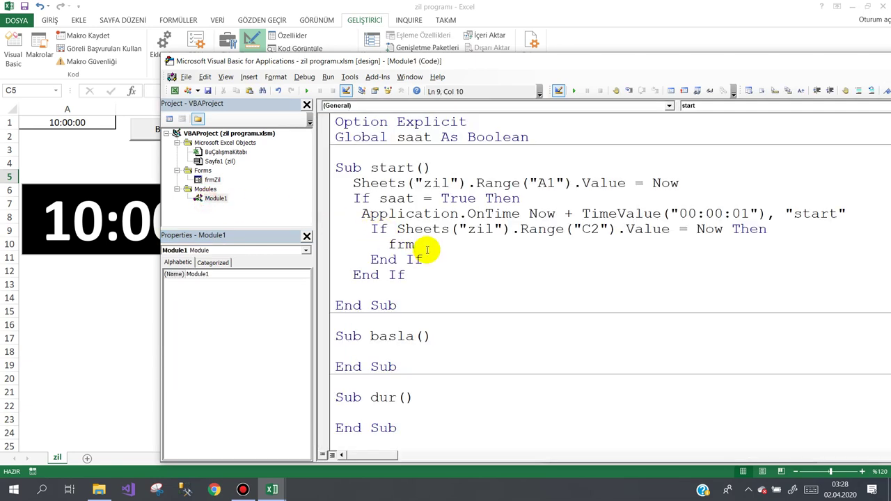
pyautogui.write('Zil.')
pyautogui.write('mp1')
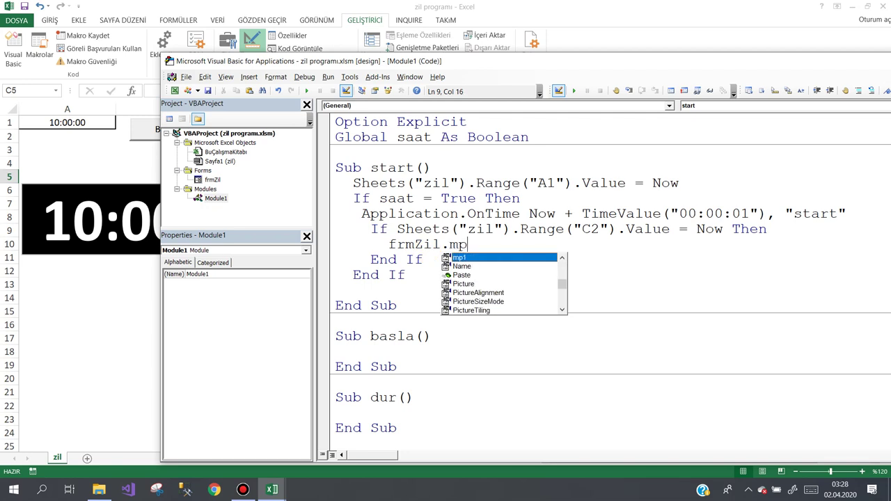
pyautogui.write('.ul')
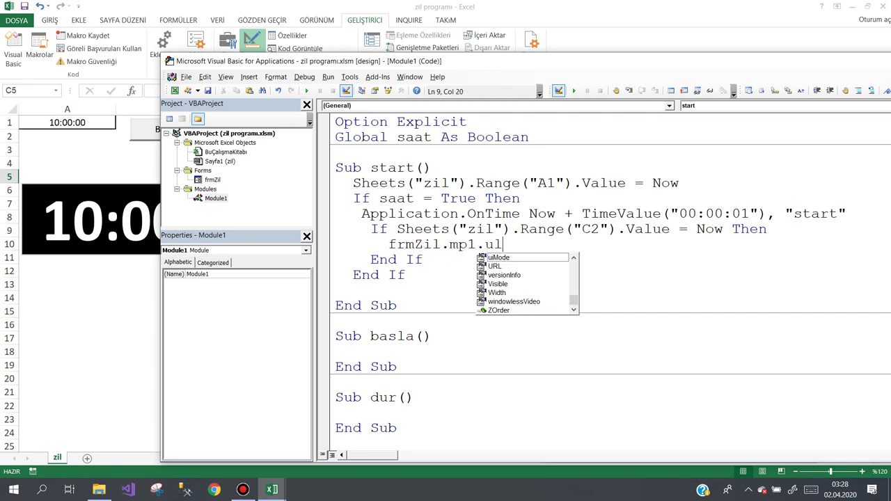
pyautogui.press('Down')
pyautogui.write('=')
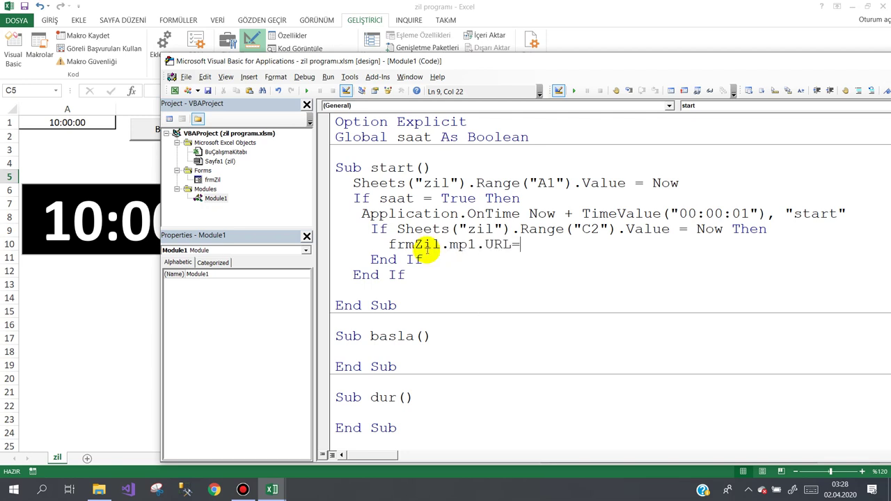
pyautogui.write('"')
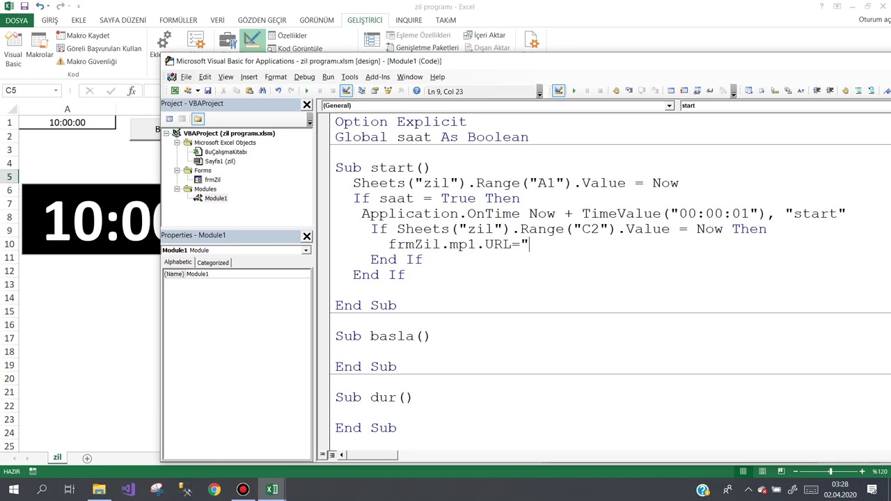
pyautogui.write('F:')
pyautogui.write('\\')
pyautogui.write('zil.')
pyautogui.write('mp3"')
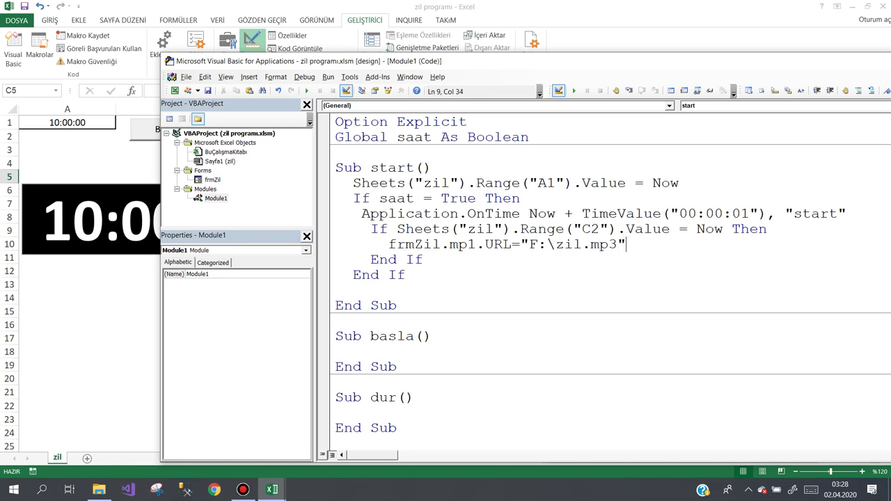
pyautogui.press('Return')
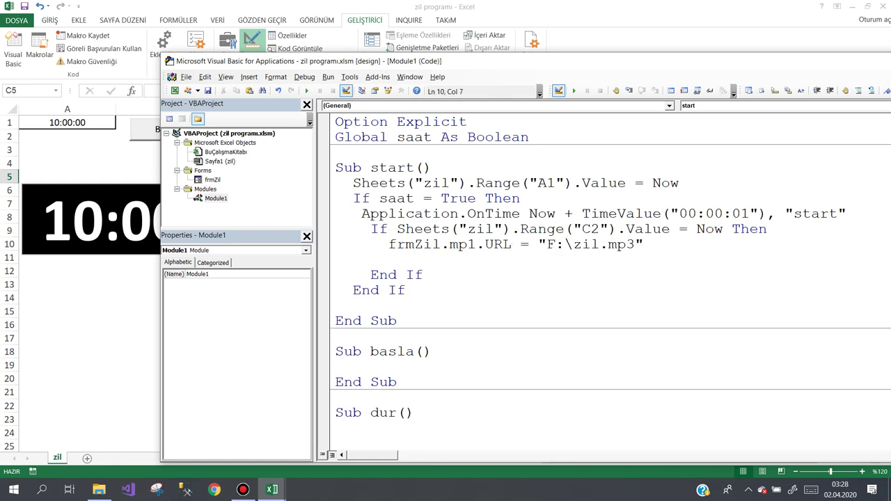
pyautogui.write('frm')
pyautogui.write('Zil.')
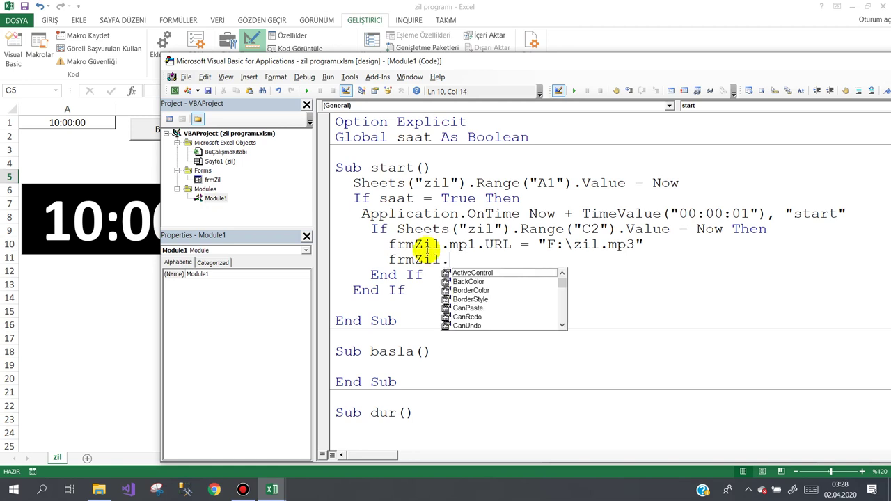
pyautogui.write('sh ')
pyautogui.write('fal')
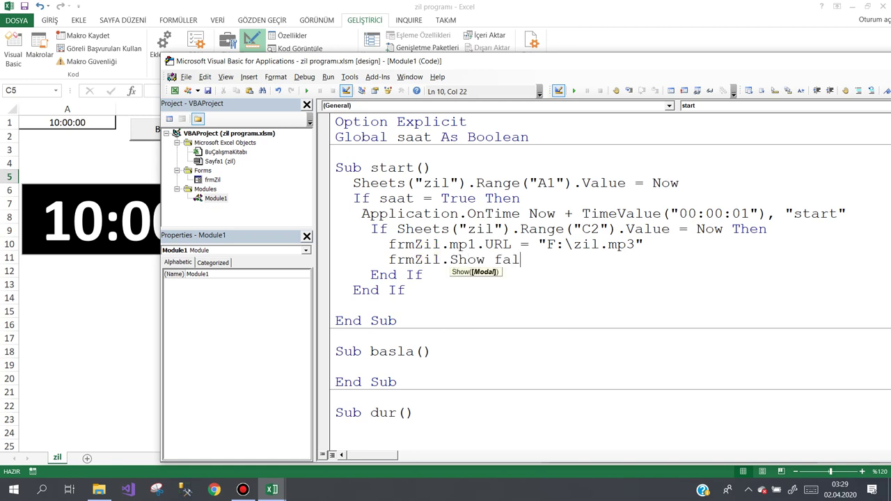
pyautogui.write('false')
pyautogui.press('Down')
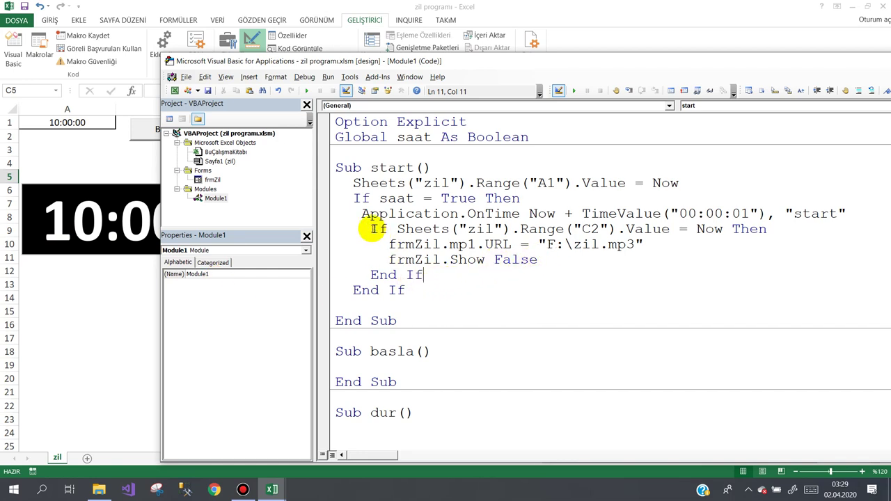
# Step: Duplicate the C2 If block, deleting the extra pasted copies so one duplicate remains
pyautogui.moveTo(371, 229); pyautogui.dragTo(443, 272)
pyautogui.hotkey('ctrl', 'c')
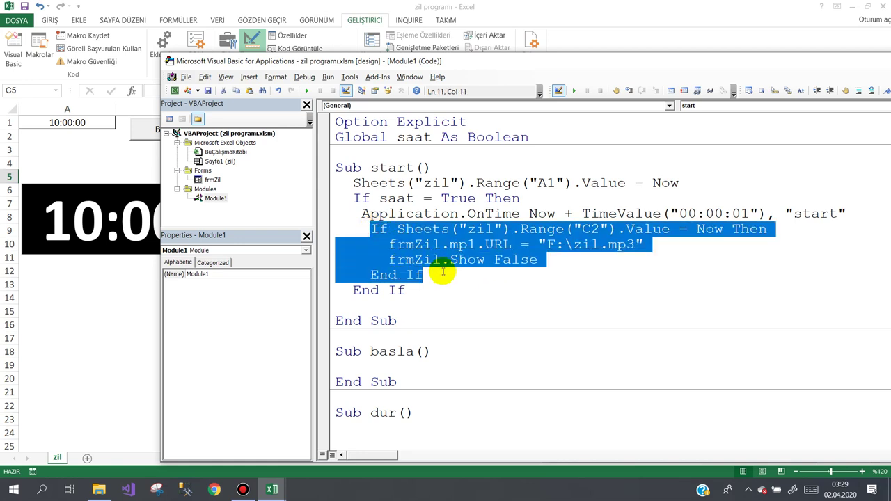
pyautogui.click(425, 278)
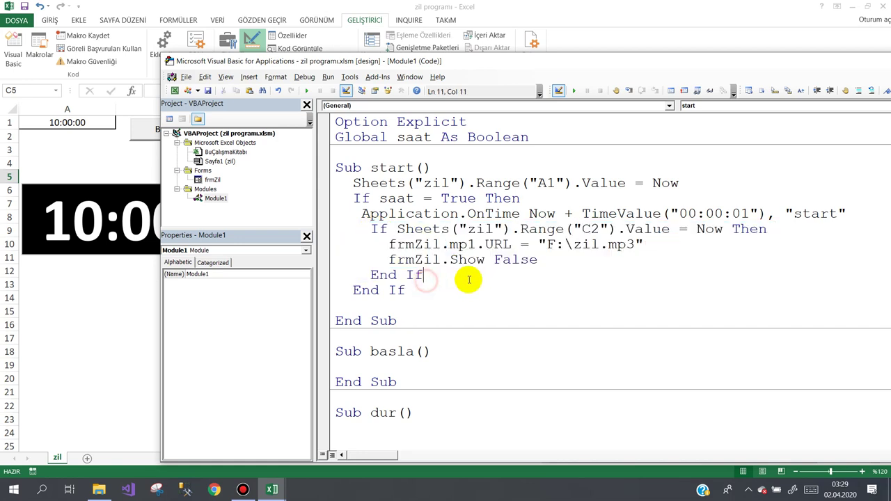
pyautogui.press('Return')
pyautogui.hotkey('ctrl', 'v')
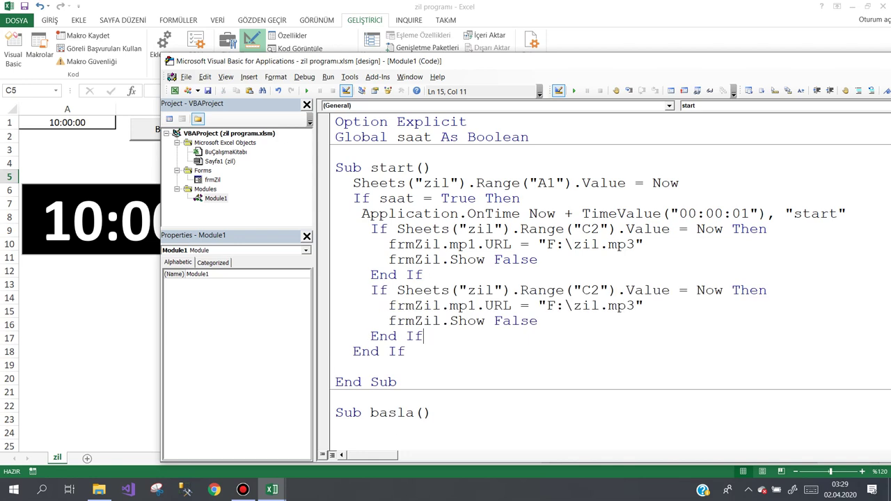
pyautogui.press('Return')
pyautogui.hotkey('ctrl', 'v')
pyautogui.press('Return')
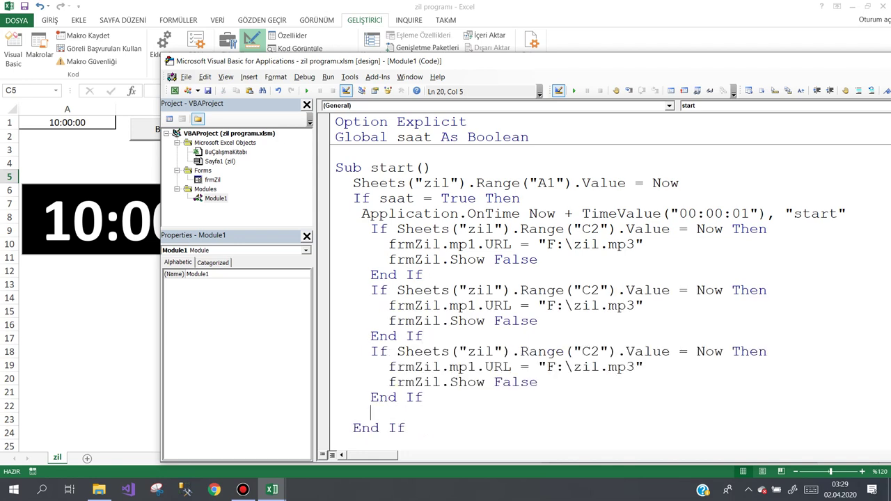
pyautogui.hotkey('ctrl', 'v')
pyautogui.press('Return')
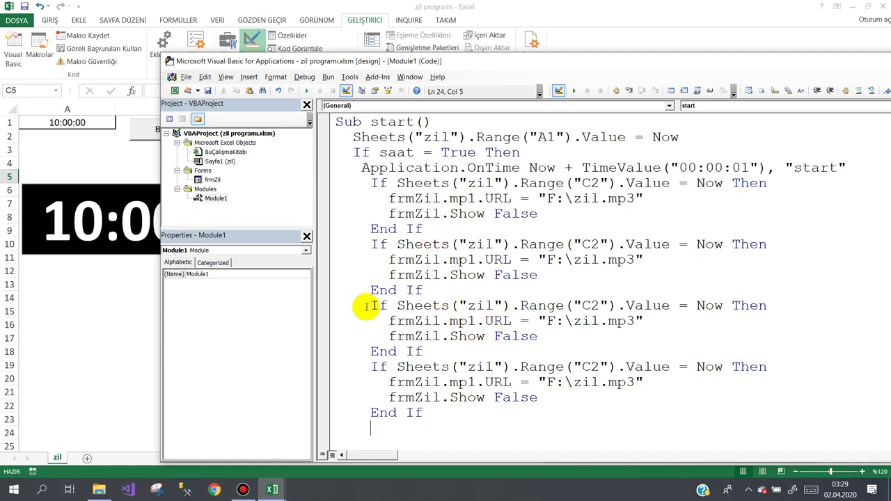
pyautogui.moveTo(367, 307); pyautogui.dragTo(574, 407)
pyautogui.click(480, 341)
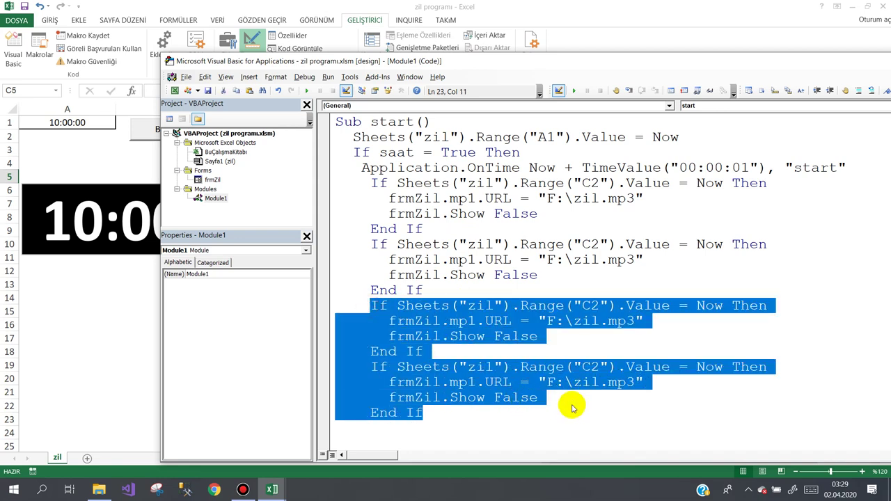
pyautogui.press('Delete')
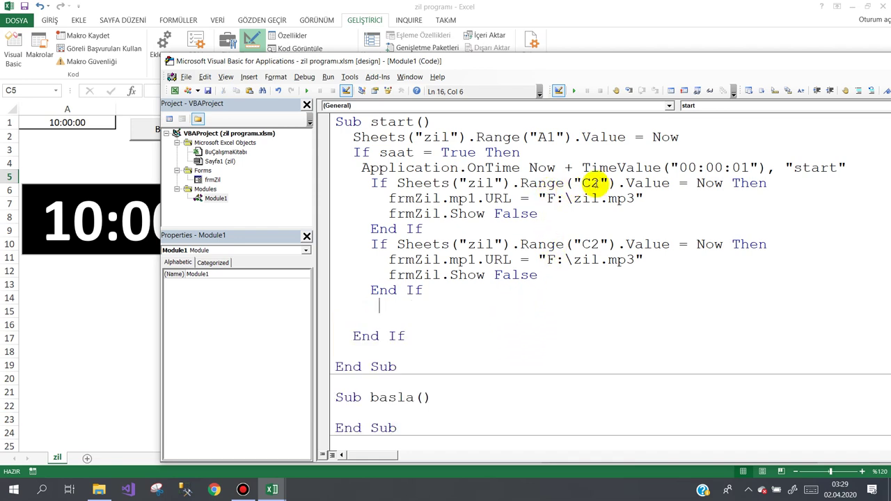
# Step: Change the duplicate's Range("C2") to Range("C3")
pyautogui.moveTo(590, 244); pyautogui.dragTo(599, 245)
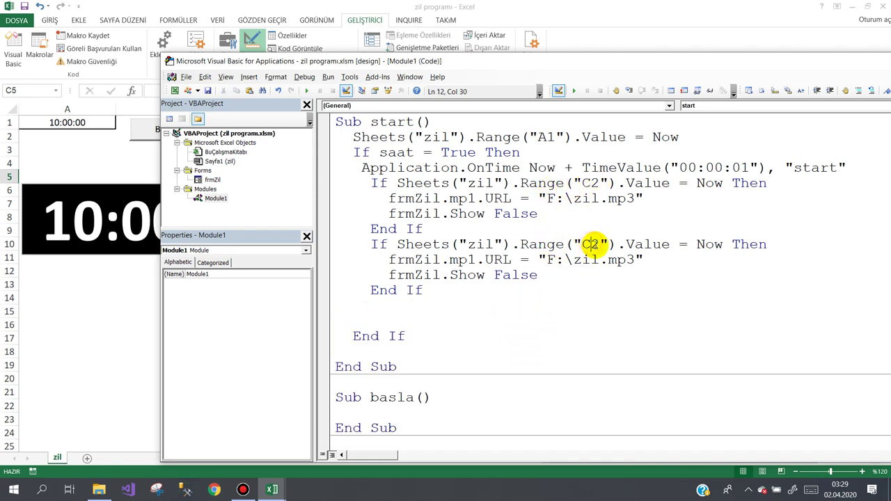
pyautogui.write('3')
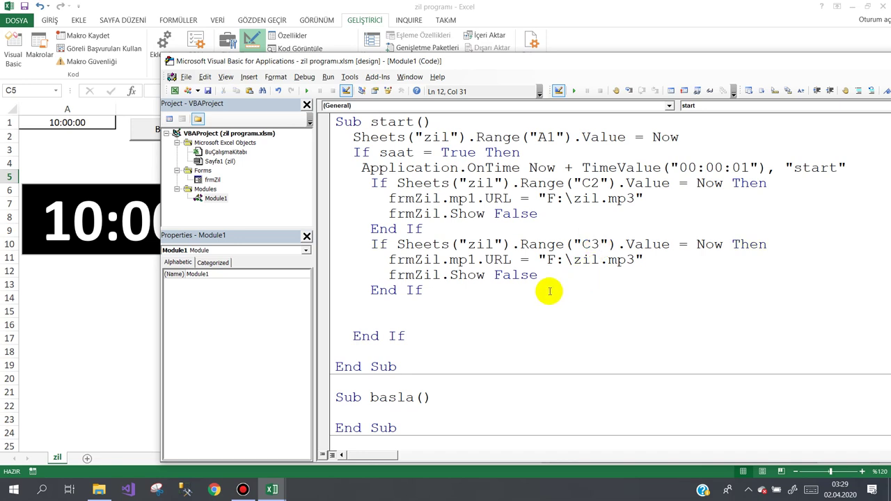
pyautogui.click(548, 290)
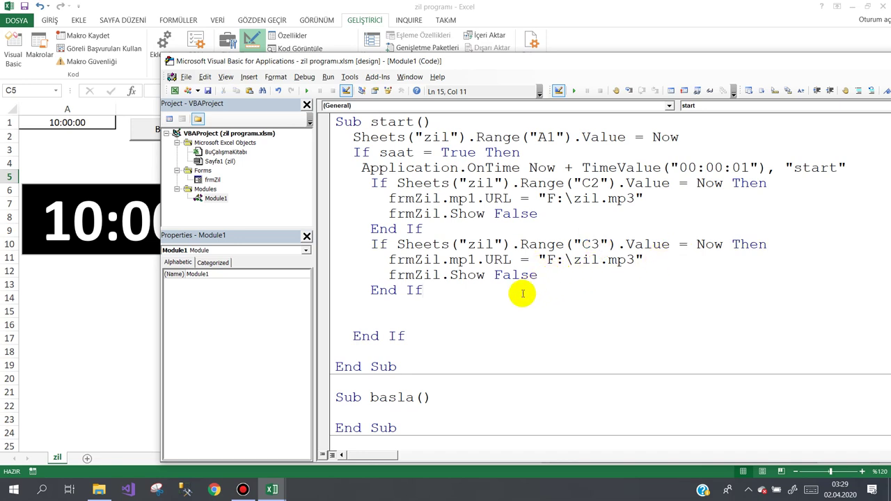
pyautogui.click(397, 313)
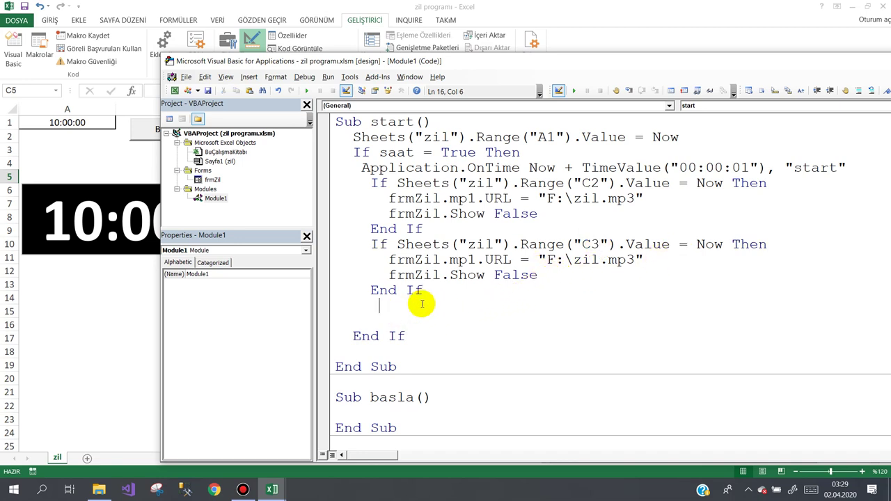
pyautogui.scroll(-2, 418, 300)
# Step: Make basla set saat = True and call start, and make dur set saat = False
pyautogui.click(348, 334)
pyautogui.write('saat')
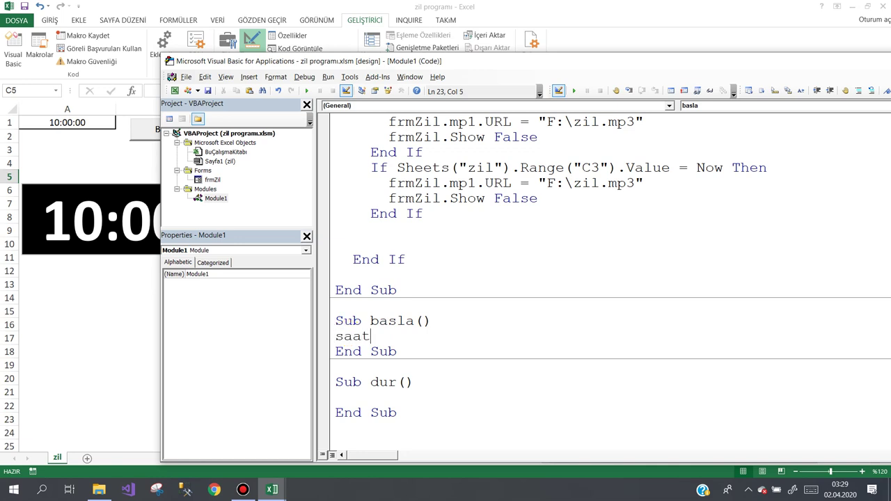
pyautogui.write('=')
pyautogui.press('Down')
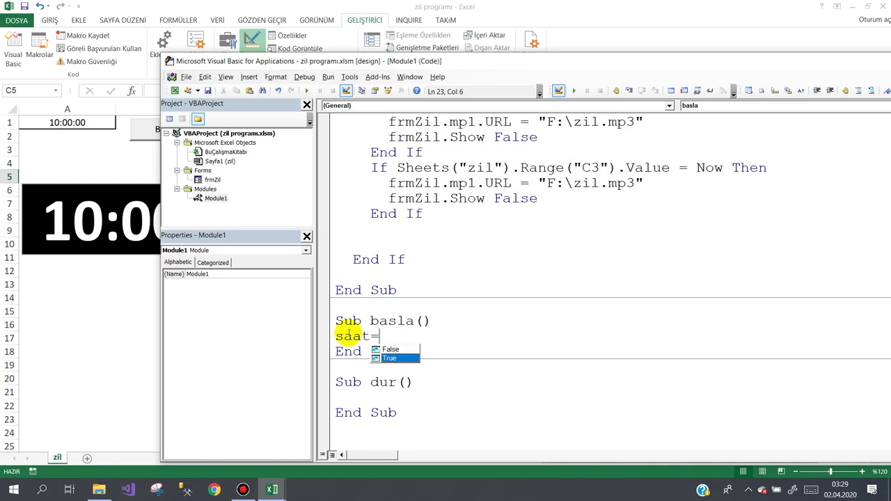
pyautogui.press('Return')
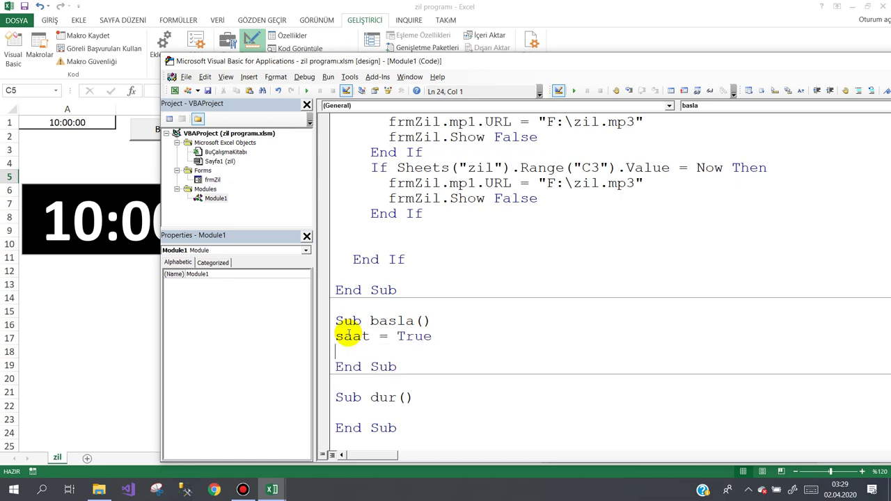
pyautogui.scroll(1, 493, 277)
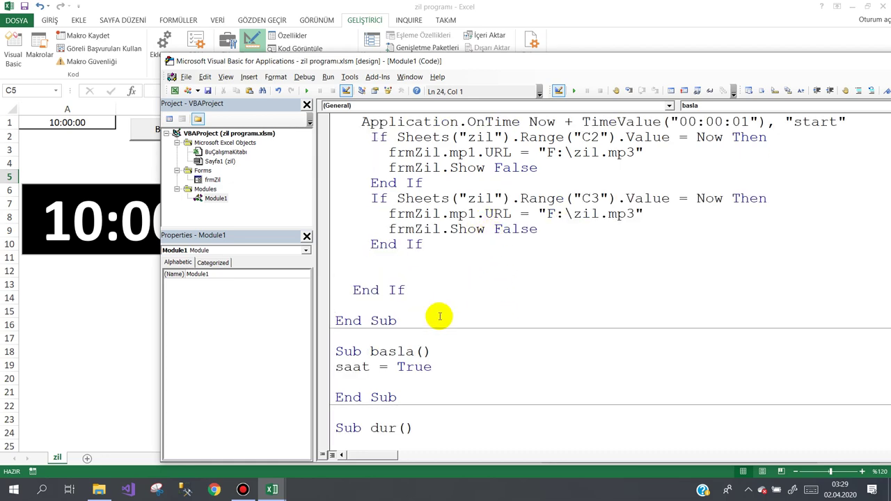
pyautogui.scroll(2, 515, 227)
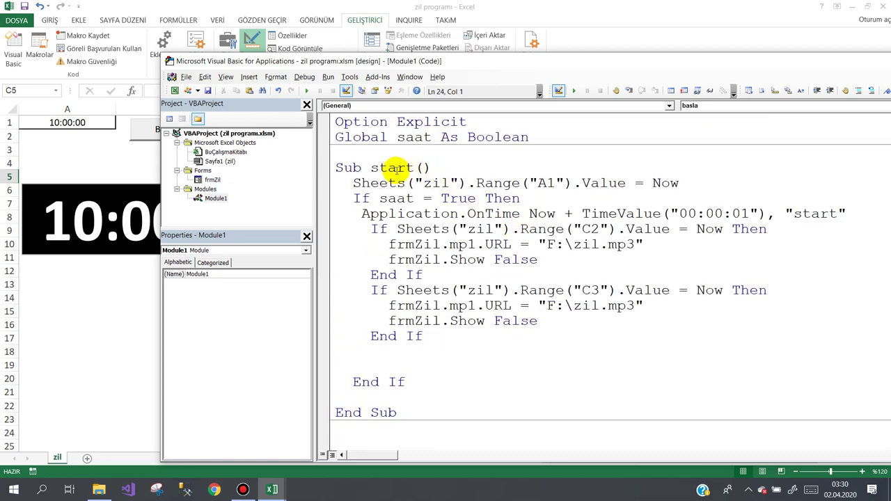
pyautogui.scroll(-1, 417, 288)
pyautogui.scroll(-2, 432, 313)
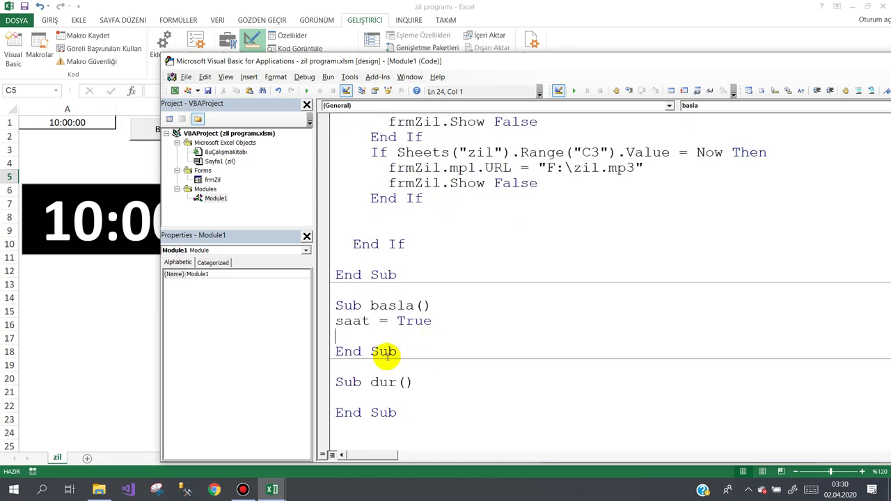
pyautogui.write('saa')
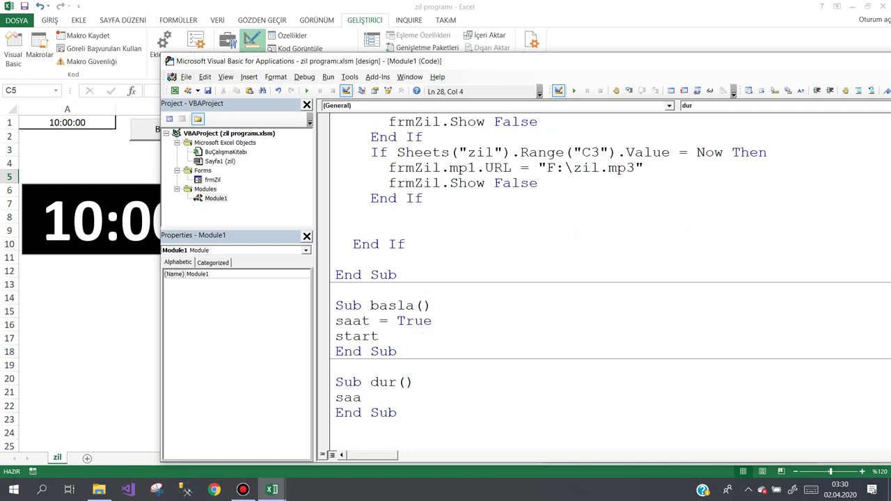
pyautogui.write('t=')
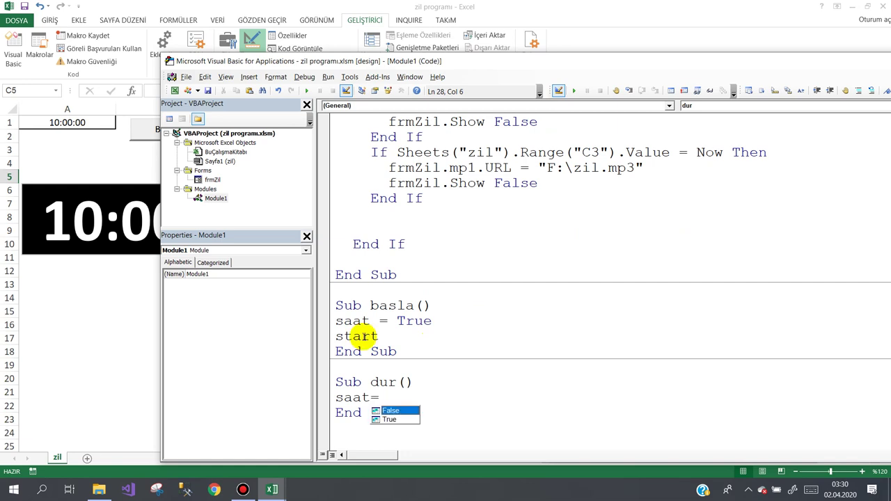
pyautogui.write('False')
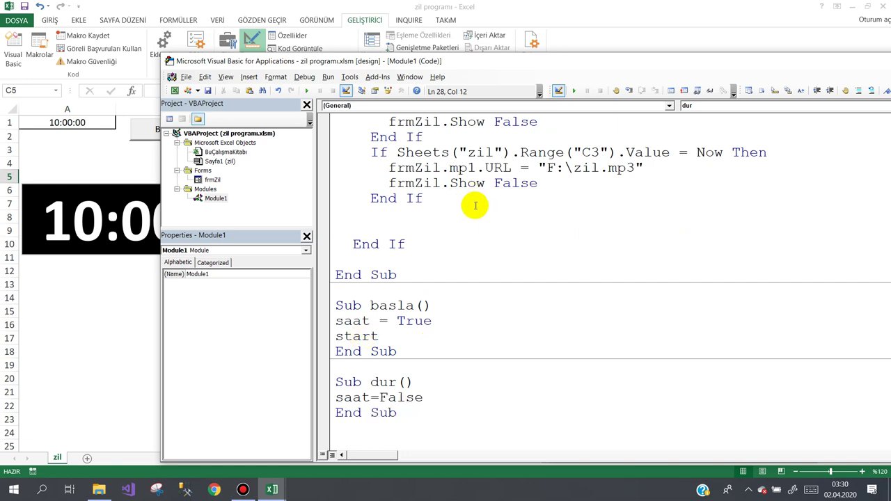
pyautogui.click(471, 201)
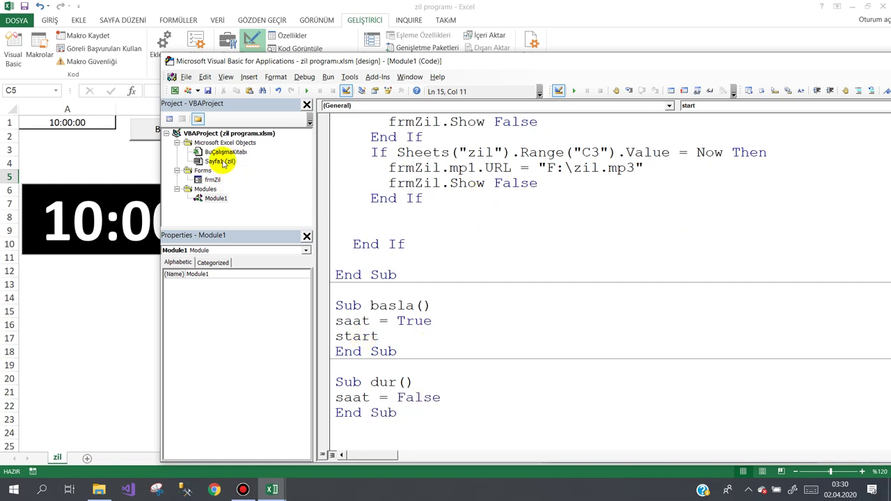
# Step: Make the Başla button's click handler call Module1.basla
pyautogui.doubleClick(157, 131)
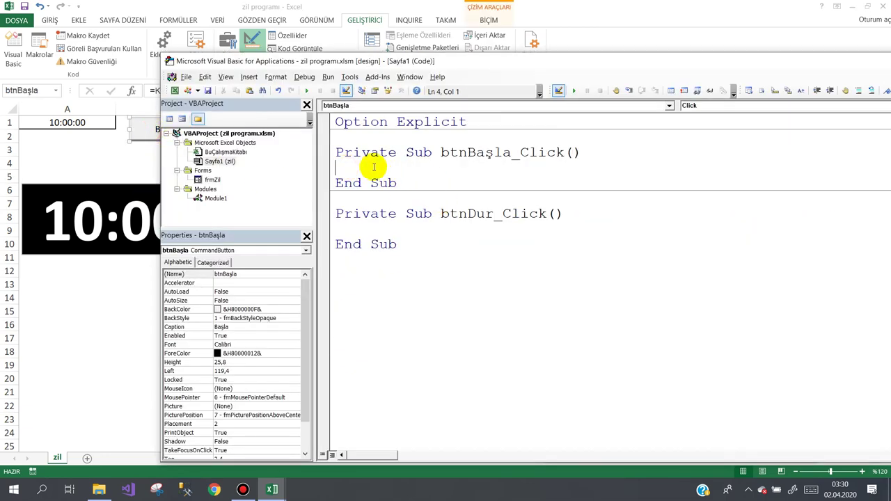
pyautogui.write('mou')
pyautogui.hotkey('ctrl', 'space')
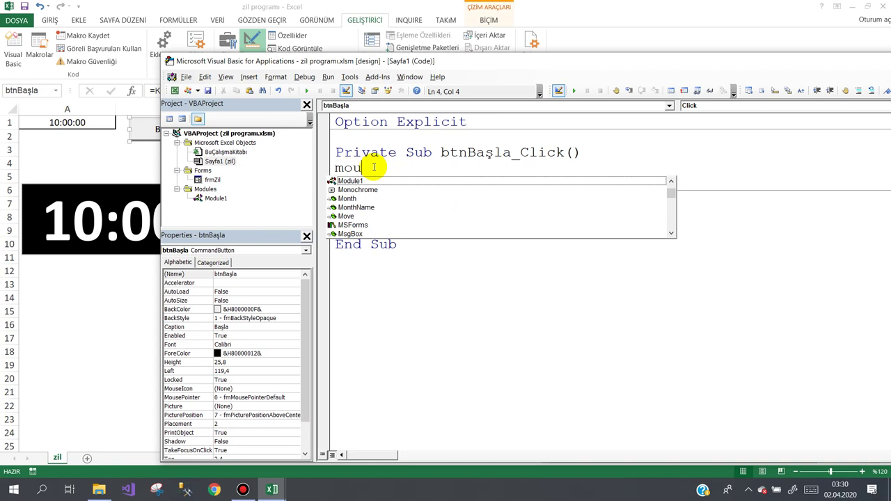
pyautogui.write('Module1.')
pyautogui.press('Down')
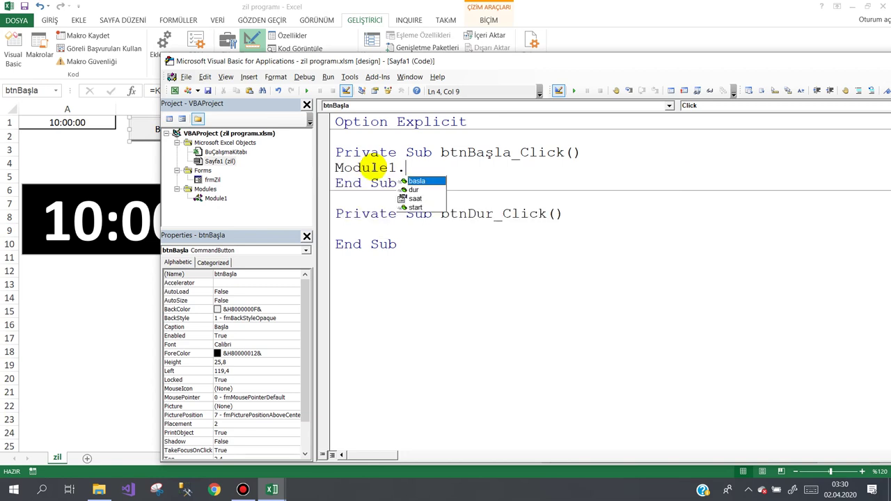
pyautogui.press('space')
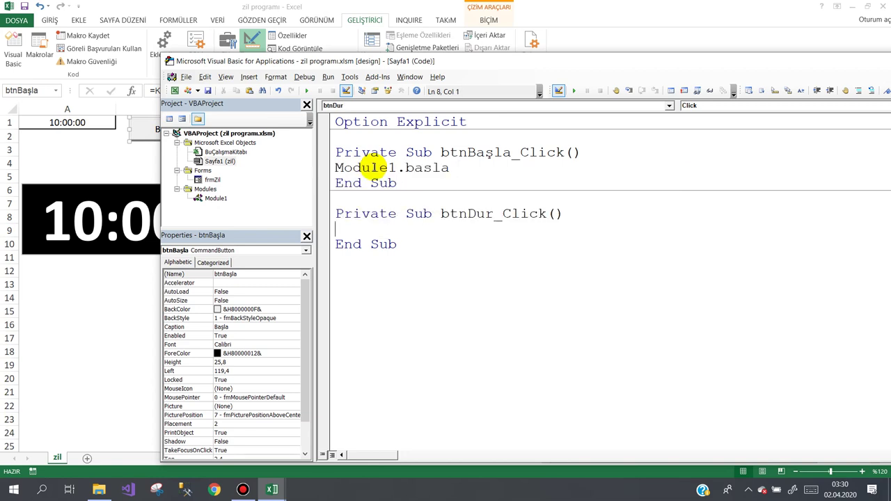
# Step: Make the Dur button call Module1.dur and close the VBA editor
pyautogui.write('mod')
pyautogui.hotkey('ctrl', 'space')
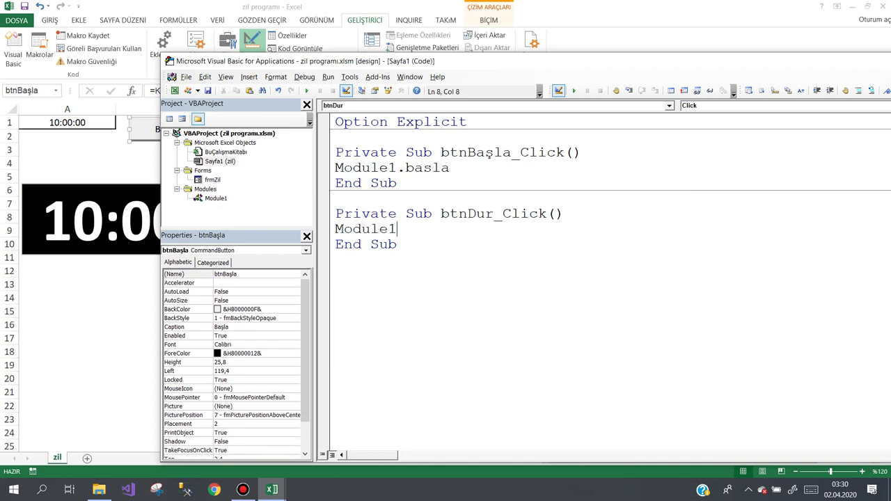
pyautogui.write('.d')
pyautogui.press('space')
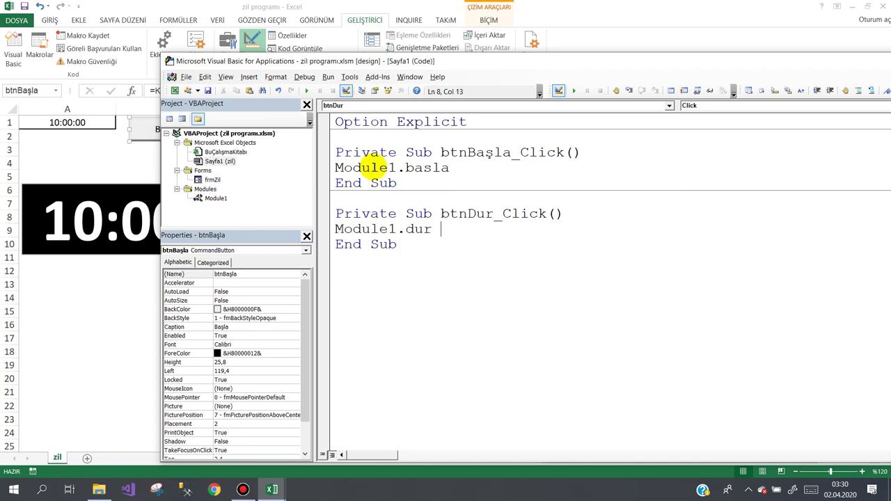
pyautogui.moveTo(710, 65); pyautogui.dragTo(535, 66)
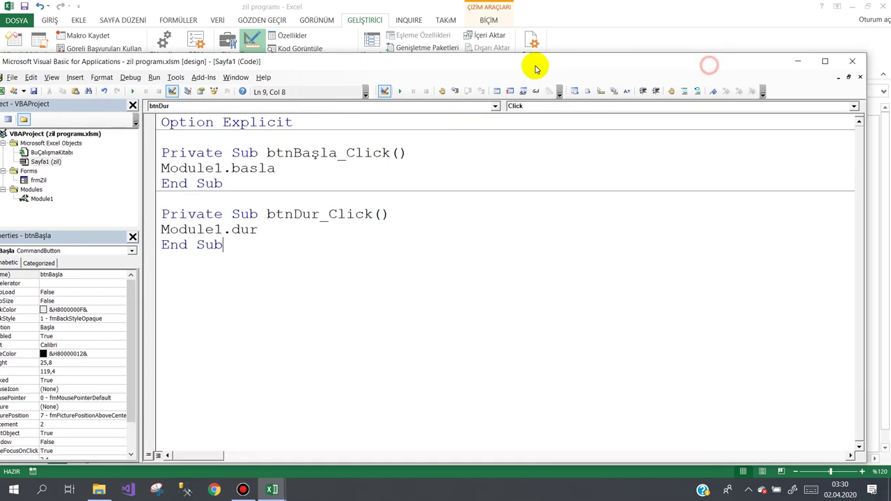
pyautogui.click(851, 61)
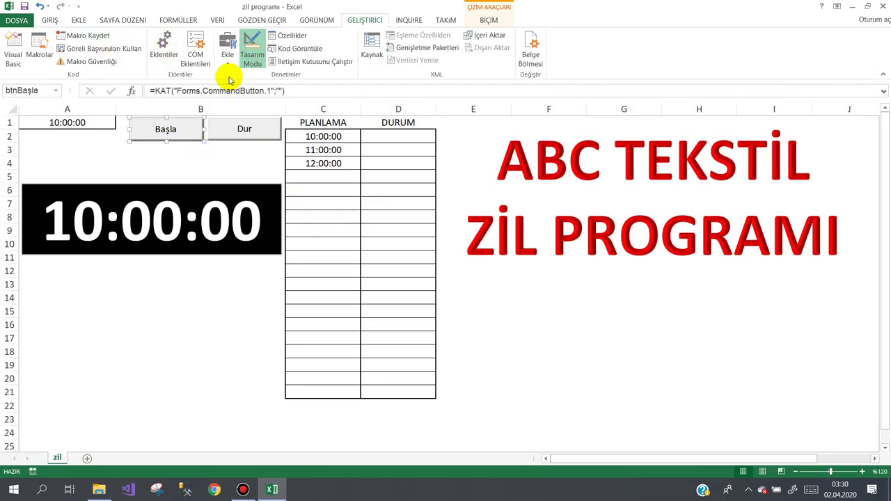
# Step: Exit design mode and save the workbook, accepting the personal-information warning
pyautogui.click(249, 61)
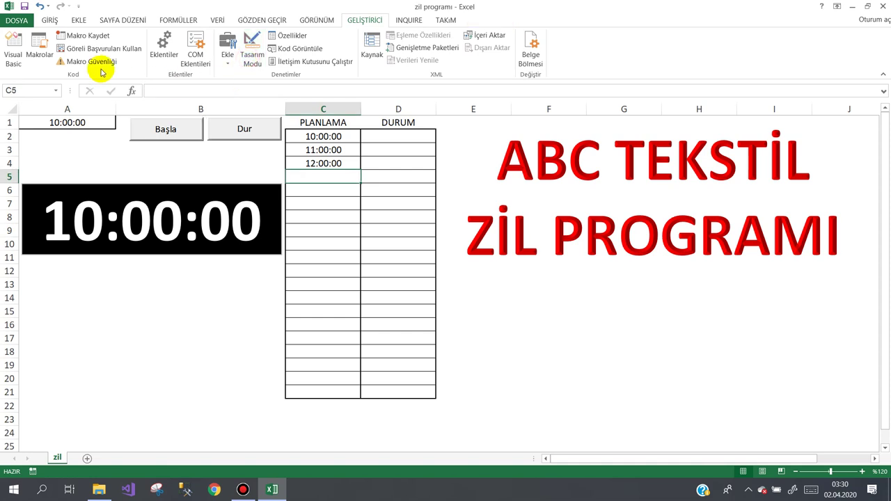
pyautogui.click(24, 7)
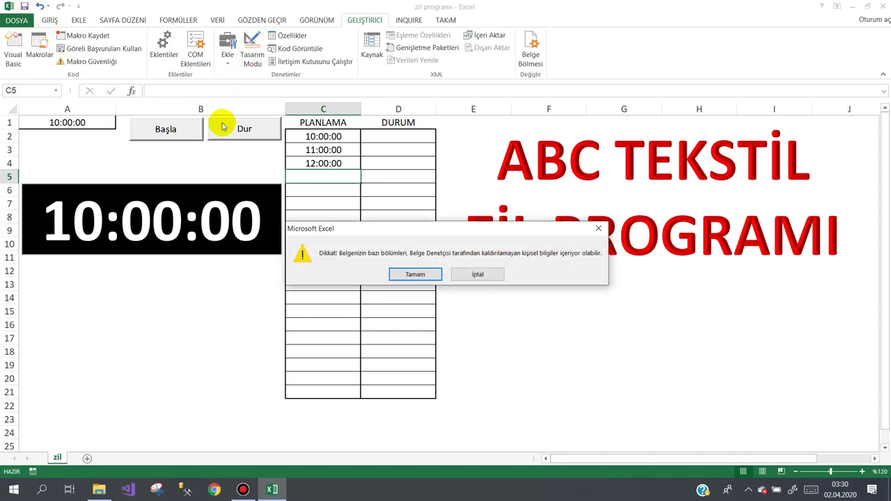
pyautogui.click(414, 274)
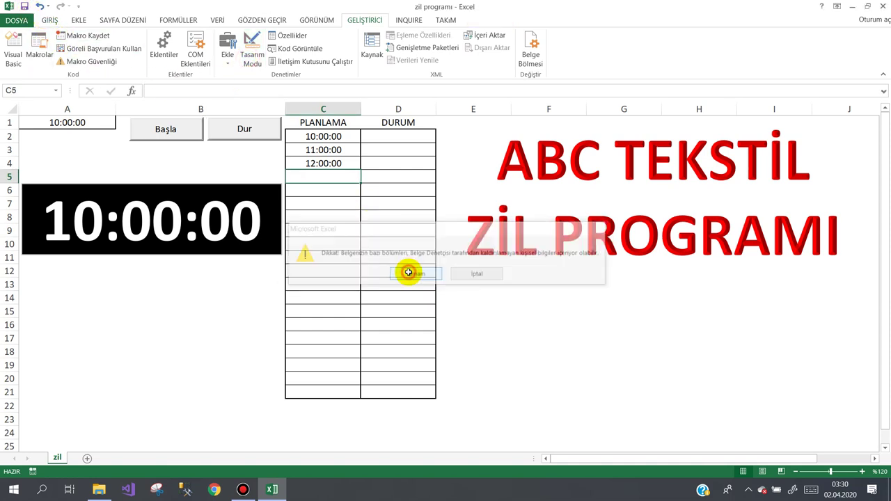
# Step: Run the clock briefly, stop it at 03:30:48, and select A1 to view its date-time
pyautogui.click(164, 132)
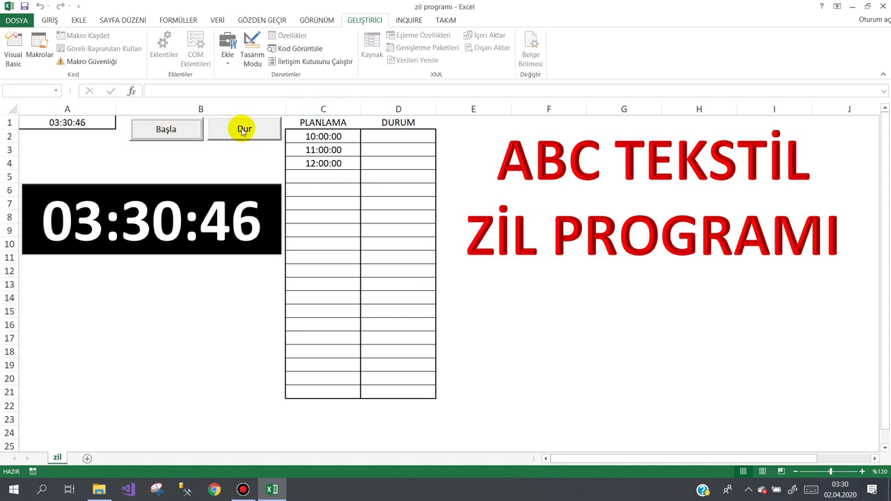
pyautogui.click(244, 130)
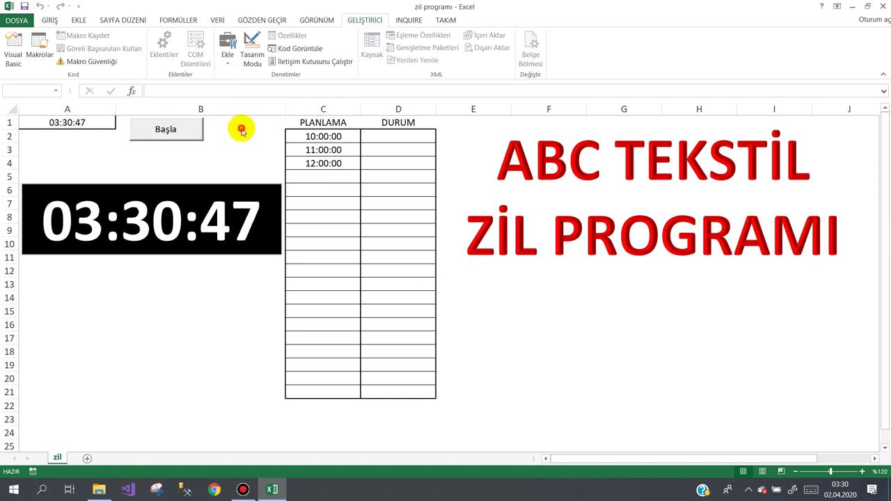
pyautogui.click(97, 122)
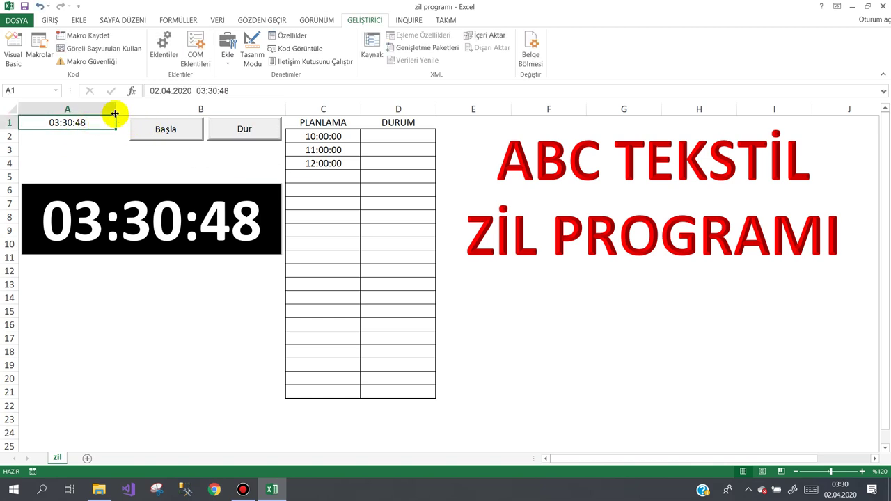
# Step: Copy A1's full date-time text 02.04.2020 03:30:48 from the formula bar
pyautogui.moveTo(149, 91); pyautogui.dragTo(189, 91)
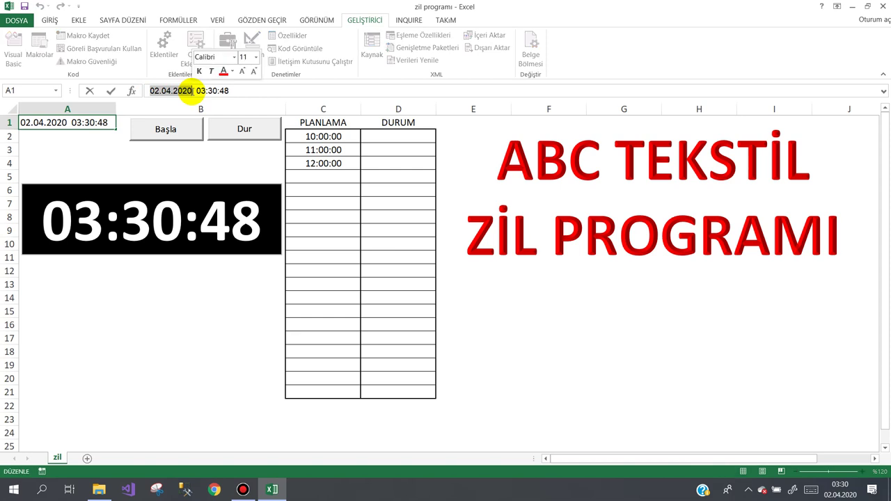
pyautogui.click(201, 91)
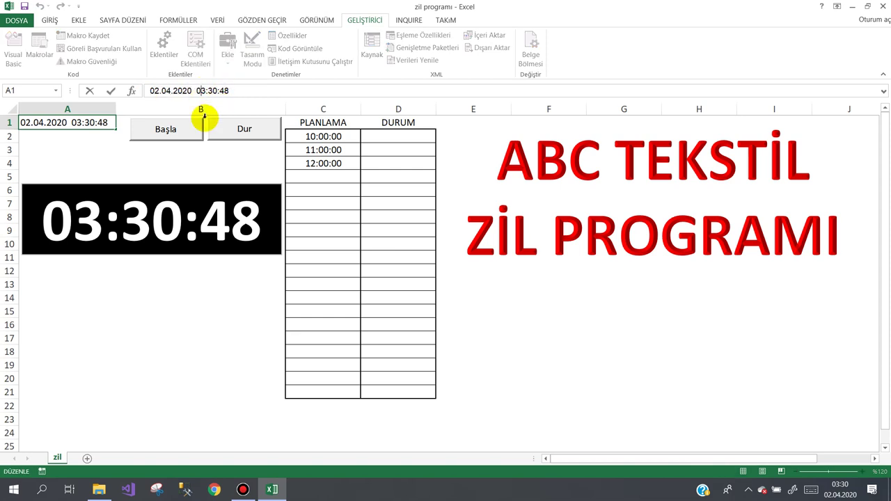
pyautogui.click(141, 163)
pyautogui.click(94, 123)
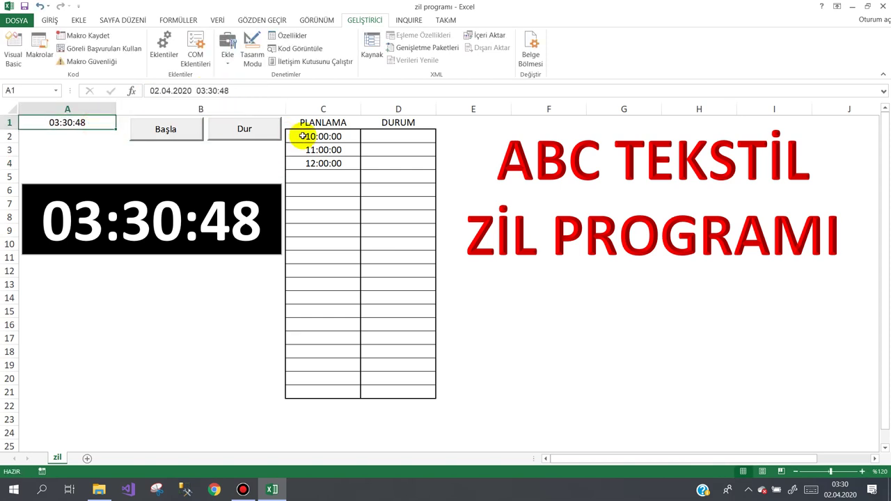
pyautogui.click(308, 137)
pyautogui.click(44, 126)
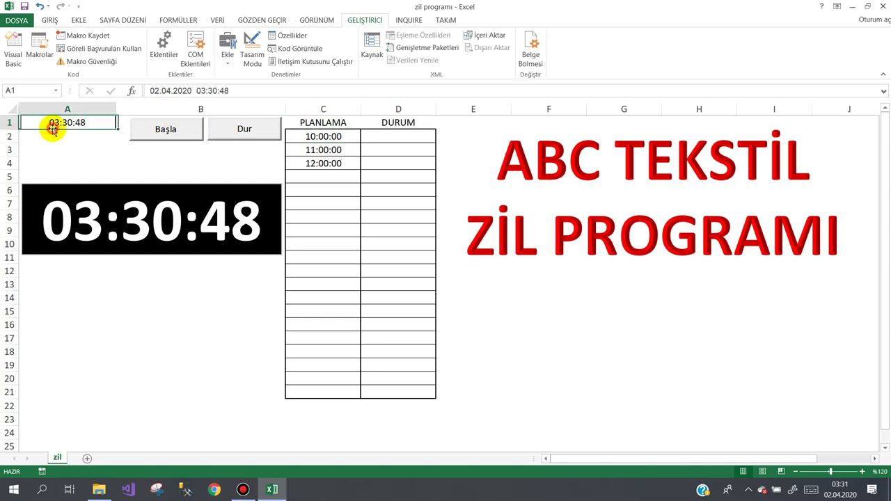
pyautogui.moveTo(239, 90); pyautogui.dragTo(131, 91)
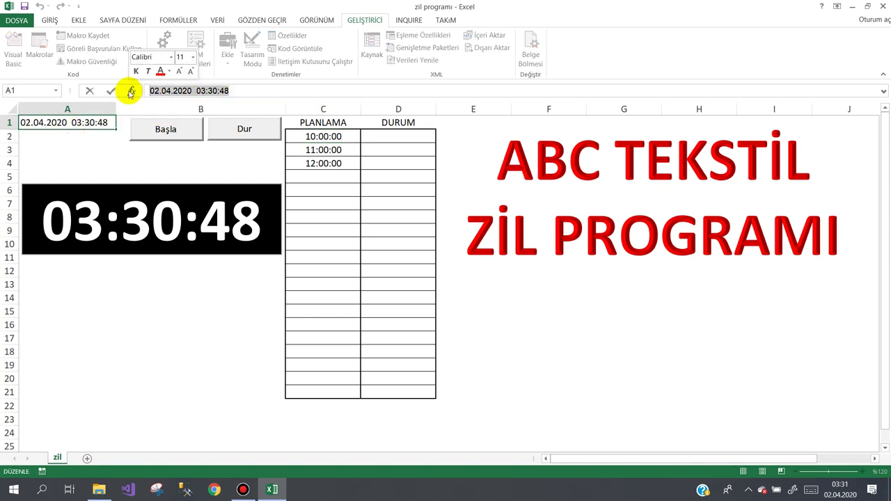
pyautogui.hotkey('ctrl', 'c')
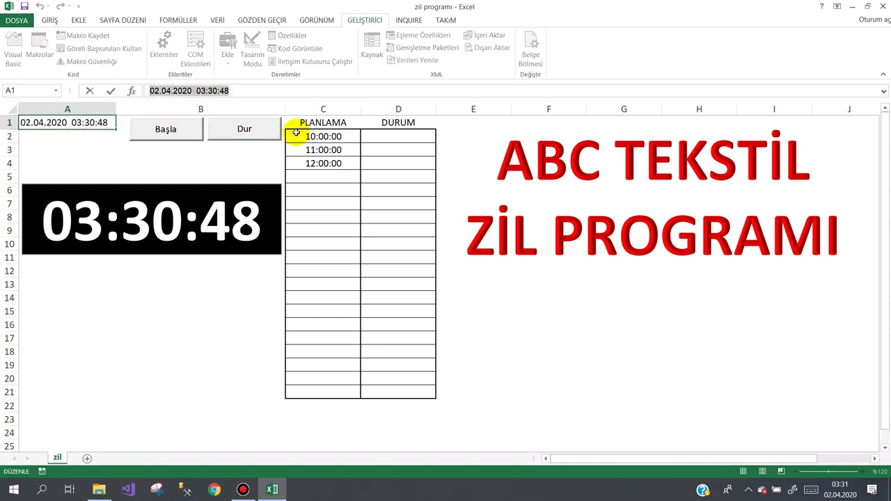
# Step: Paste the date-time into C2 and C3 and clear the 12:00:00 entry in C4
pyautogui.click(309, 136)
pyautogui.hotkey('ctrl', 'v')
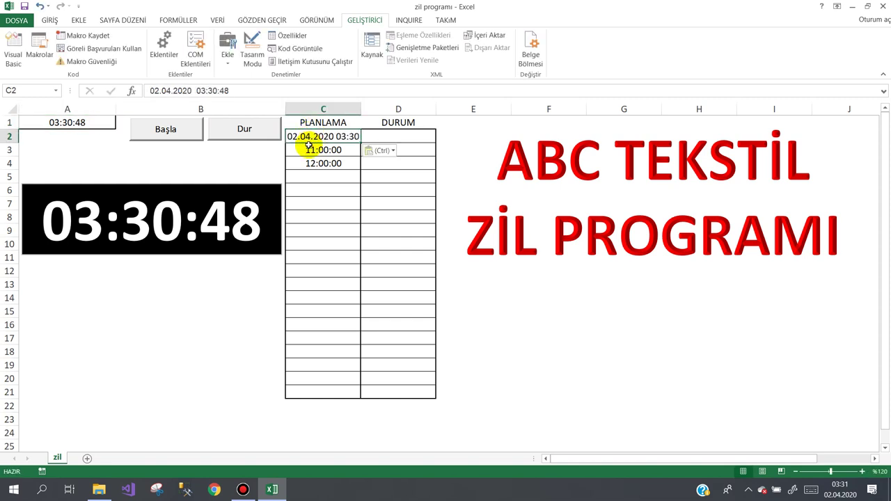
pyautogui.click(306, 149)
pyautogui.hotkey('ctrl', 'v')
pyautogui.click(307, 162)
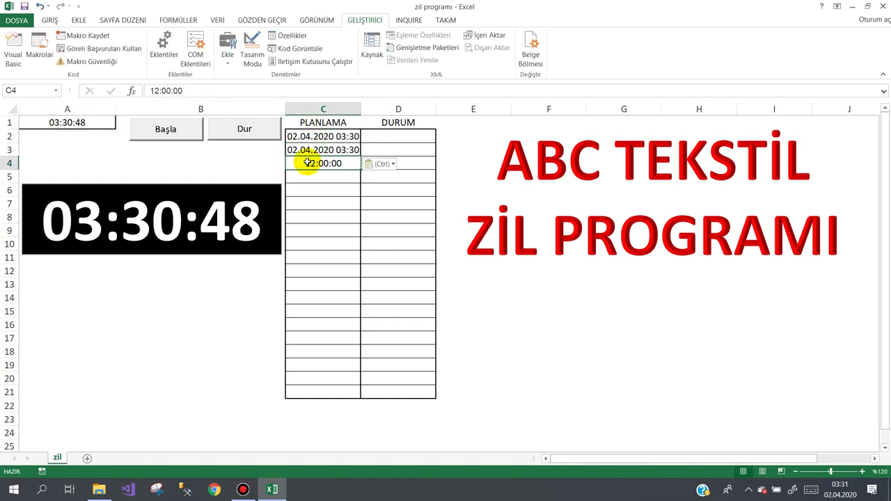
pyautogui.press('Delete')
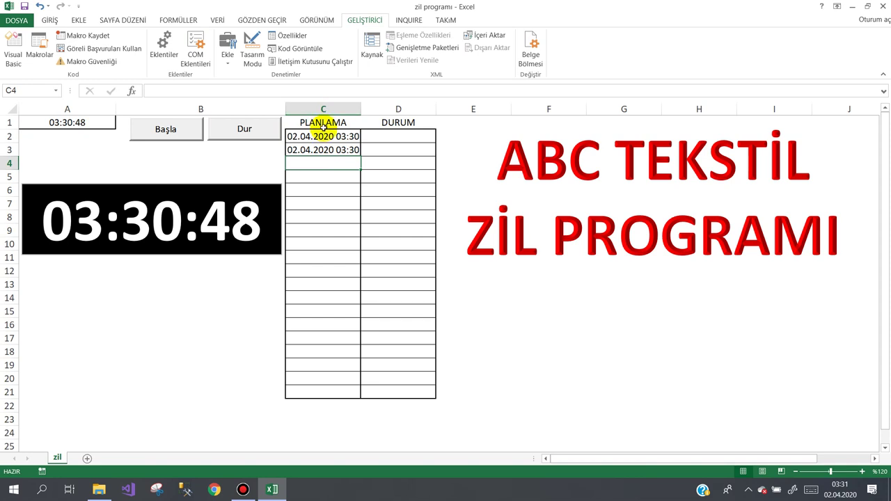
pyautogui.click(323, 135)
# Step: Apply the Saat time format to PLANLAMA cells C2:C21 so C2 and C3 show 03:30:48
pyautogui.moveTo(322, 135)
pyautogui.mouseDown()
pyautogui.moveTo(324, 274)
pyautogui.moveTo(341, 387)
pyautogui.mouseUp()
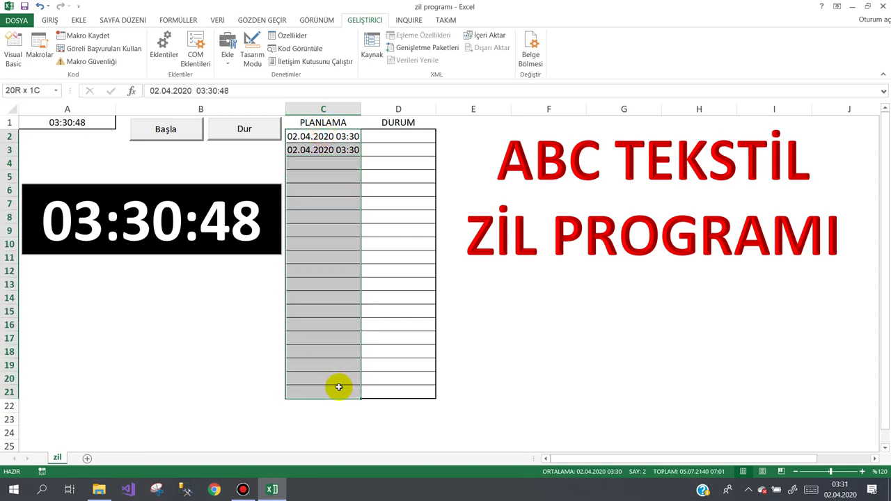
pyautogui.click(49, 20)
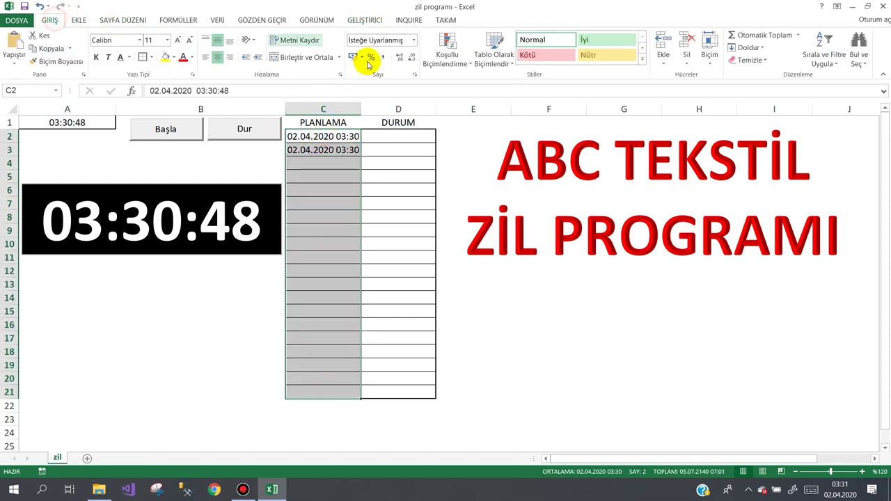
pyautogui.click(412, 41)
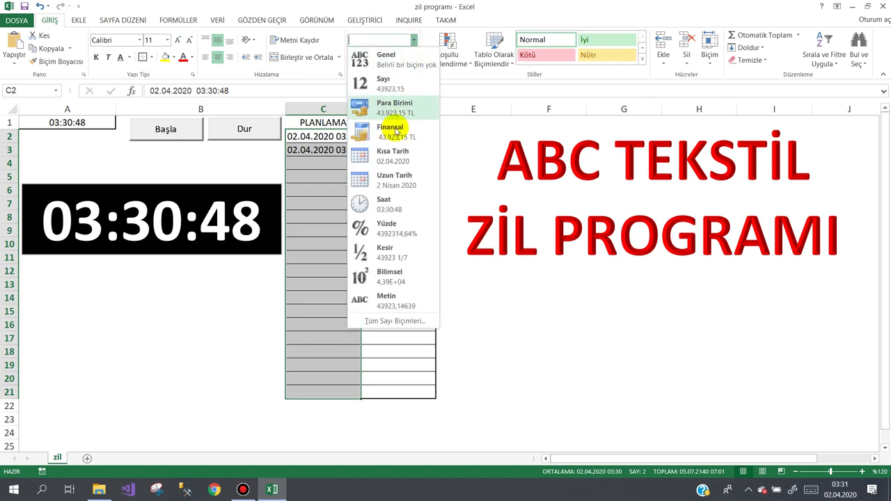
pyautogui.click(388, 198)
pyautogui.click(318, 178)
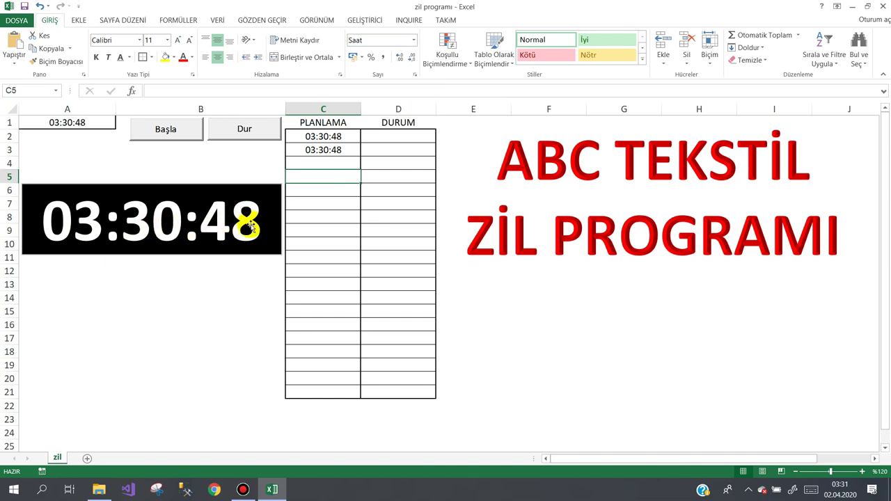
pyautogui.click(320, 137)
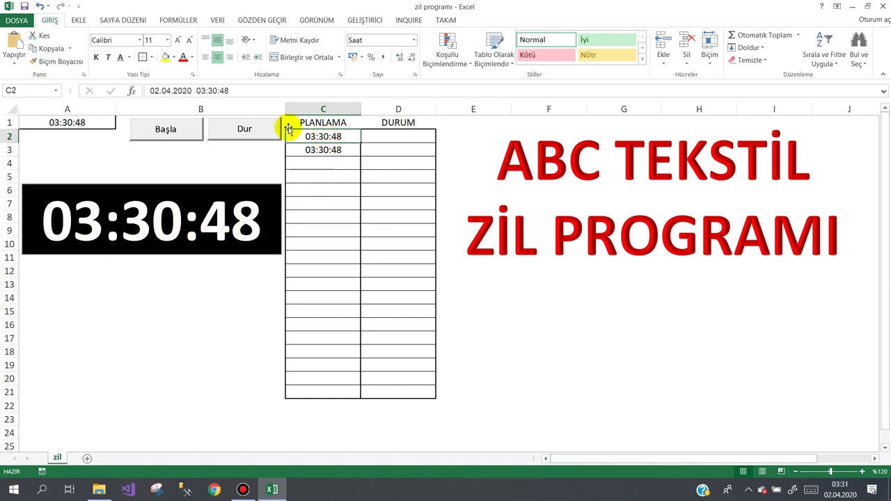
# Step: Change C2's time to 03:32:00 in the formula bar
pyautogui.click(212, 90)
pyautogui.doubleClick(213, 91)
pyautogui.write('32')
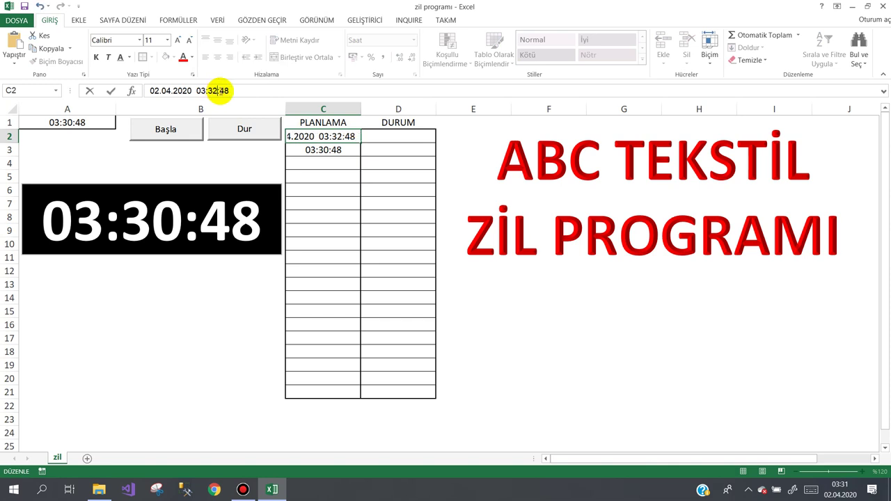
pyautogui.moveTo(219, 90); pyautogui.dragTo(234, 91)
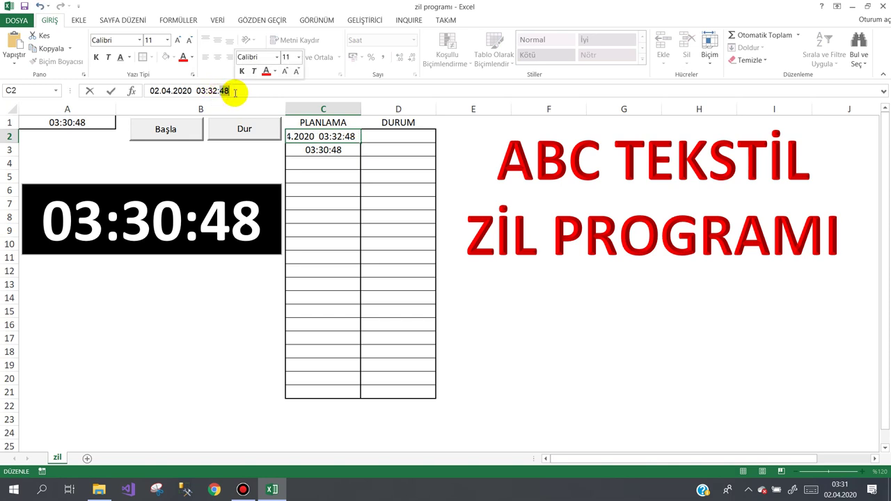
pyautogui.write('00')
pyautogui.press('Return')
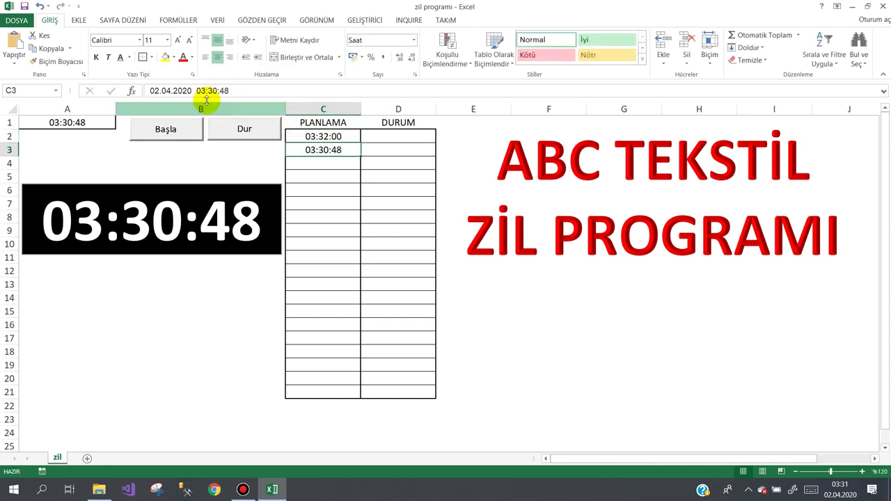
# Step: Change C3's time to 03:33:00 and start the running clock with Başla
pyautogui.click(212, 91)
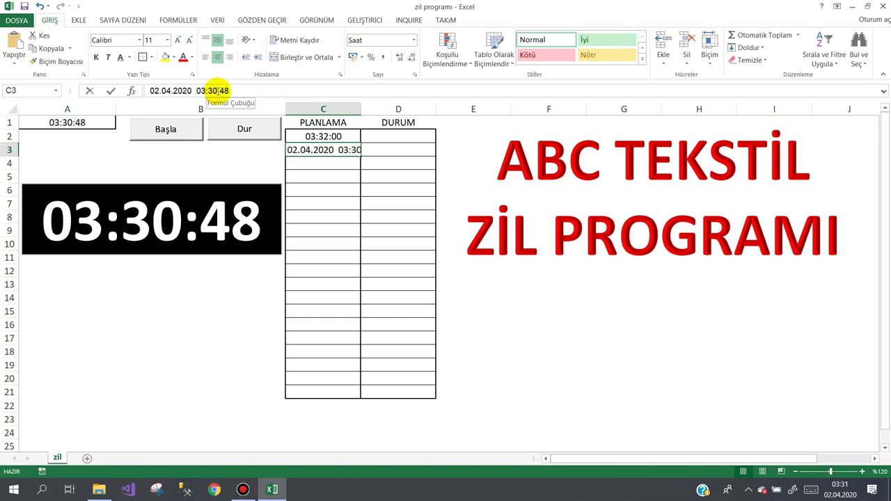
pyautogui.moveTo(215, 91); pyautogui.dragTo(211, 91)
pyautogui.write('3:')
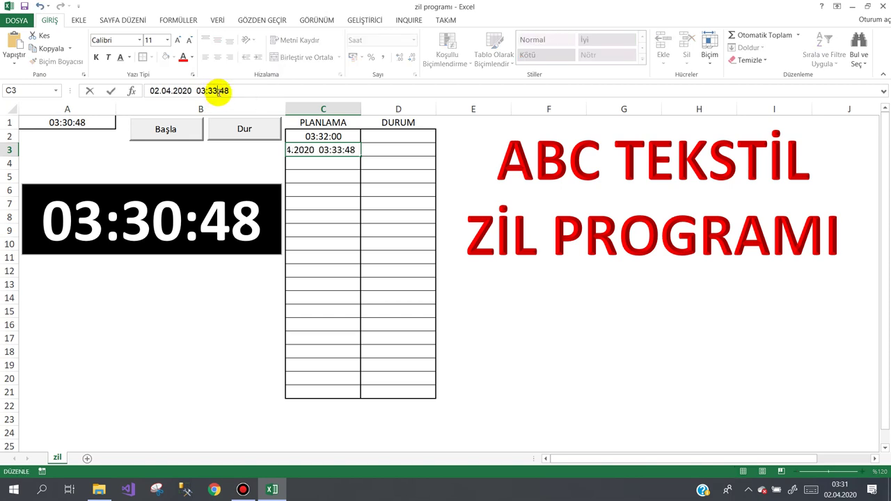
pyautogui.write('00')
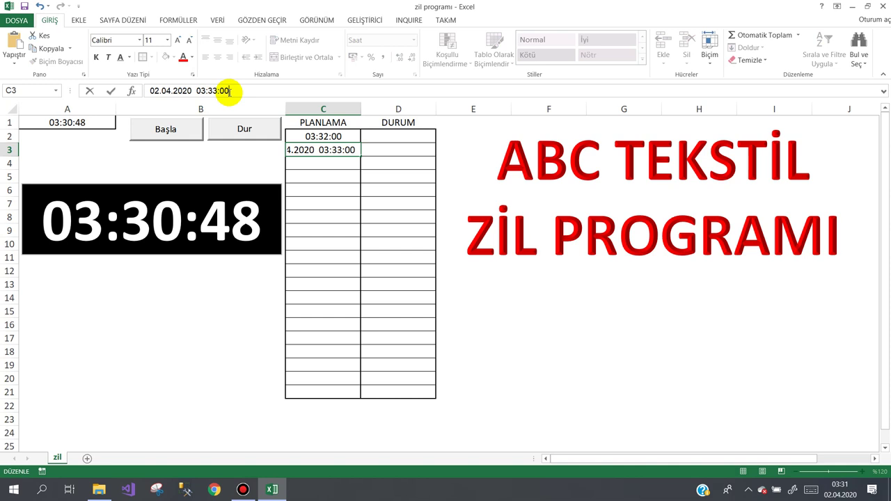
pyautogui.press('Return')
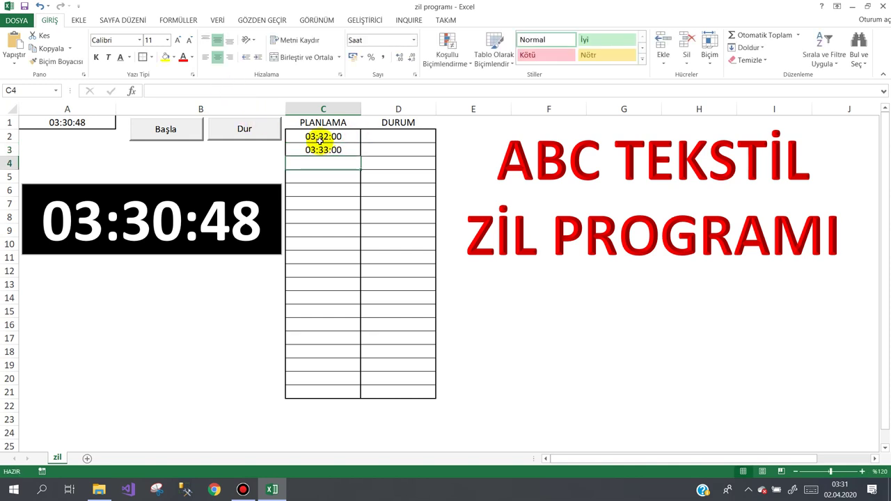
pyautogui.click(319, 139)
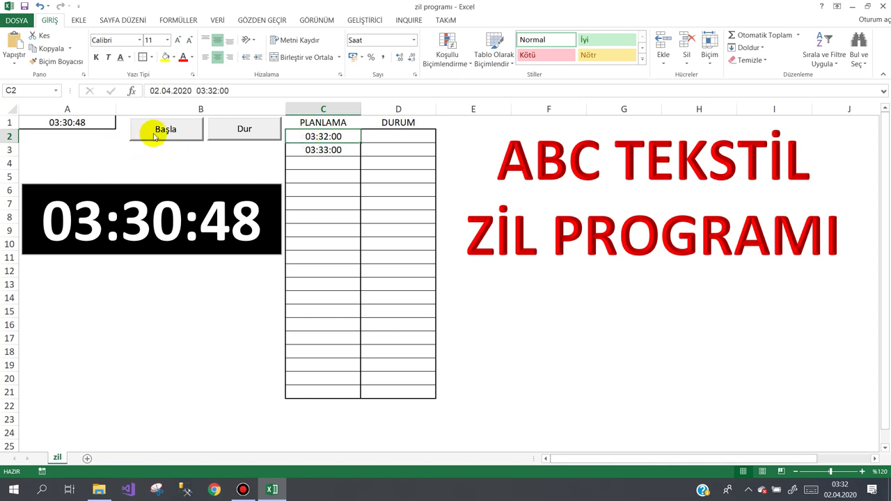
pyautogui.click(154, 135)
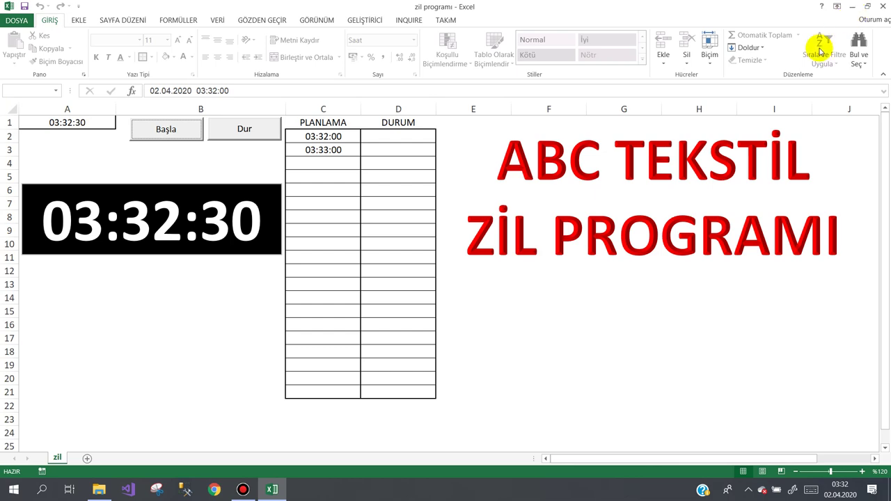
# Step: Minimize and restore Excel while the clock runs toward 03:33:00, then select A12
pyautogui.click(852, 6)
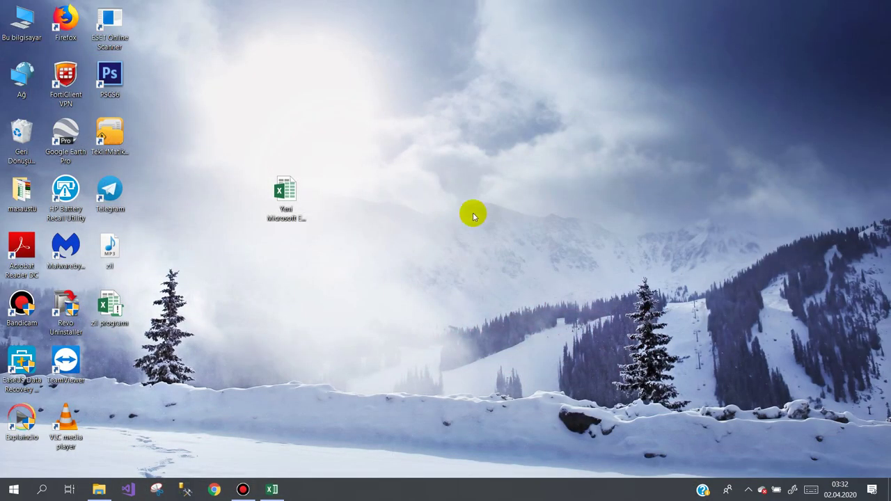
pyautogui.click(272, 490)
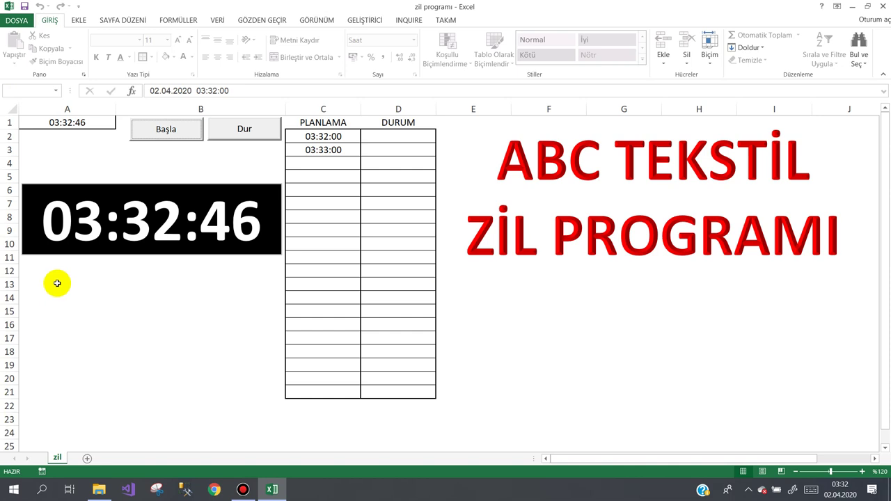
pyautogui.click(53, 273)
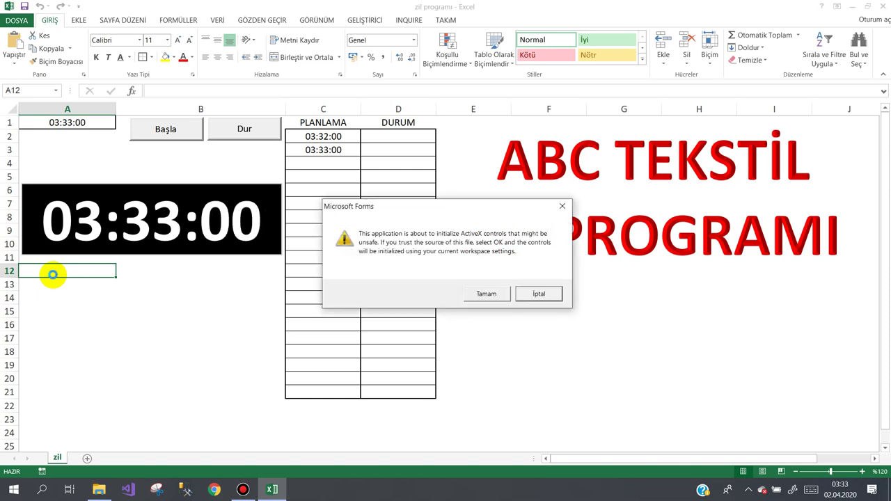
# Step: Dismiss the ActiveX warning with Tamam so the bell plays and D2 gets an X
pyautogui.click(486, 294)
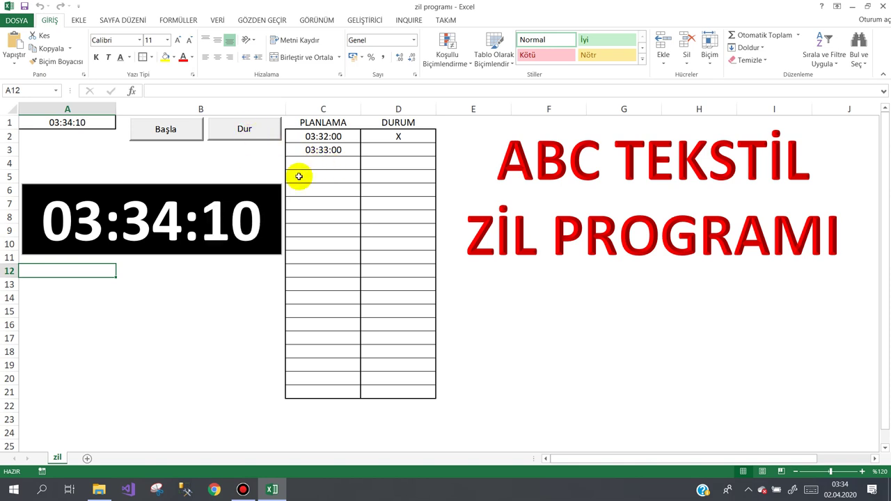
# Step: Stop the clock at 03:34:15 and change C2's time to 03:35:00
pyautogui.click(329, 162)
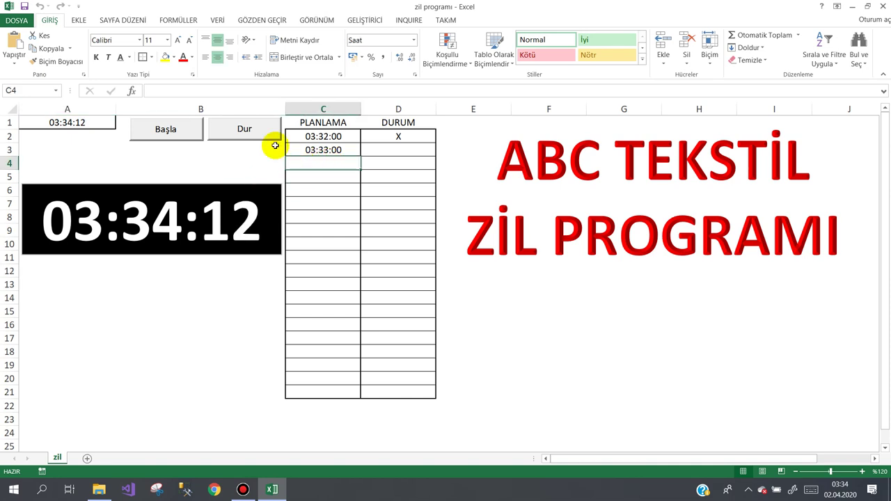
pyautogui.click(244, 129)
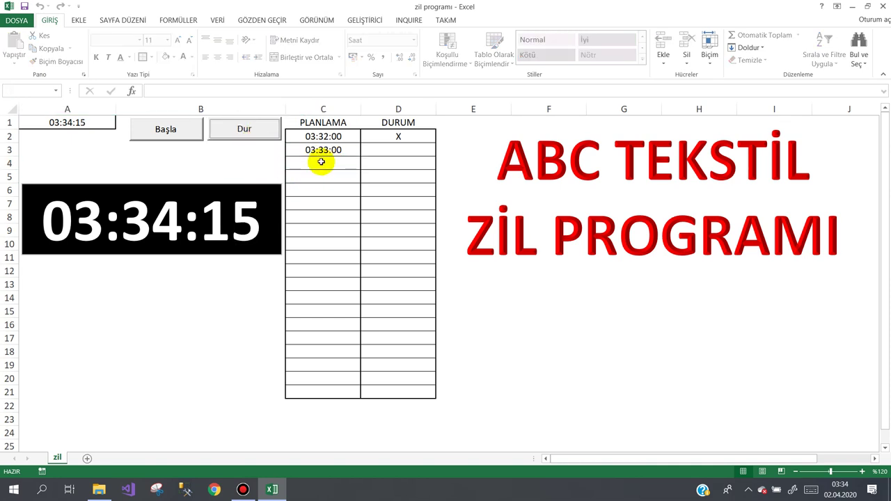
pyautogui.click(312, 137)
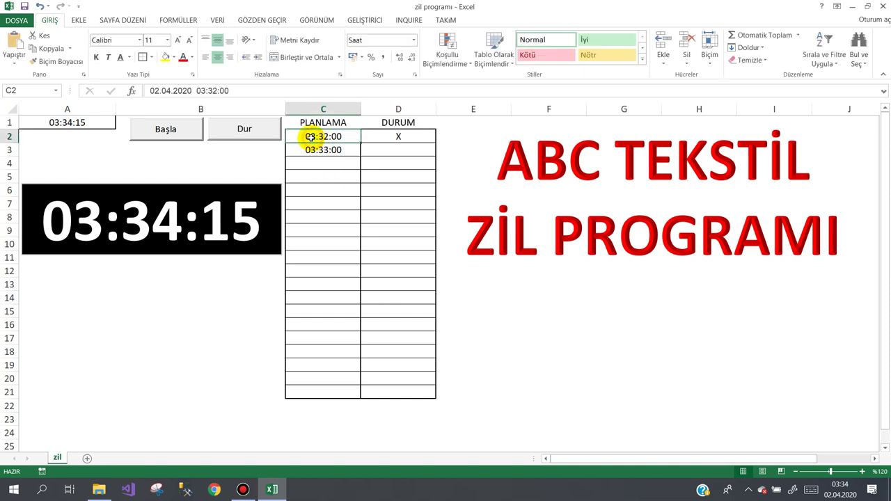
pyautogui.click(213, 90)
pyautogui.doubleClick(213, 90)
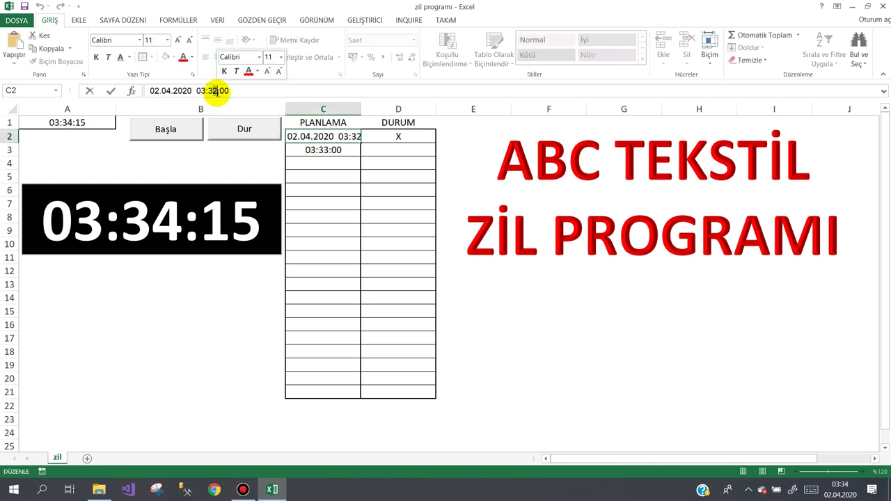
pyautogui.write('35')
pyautogui.click(322, 149)
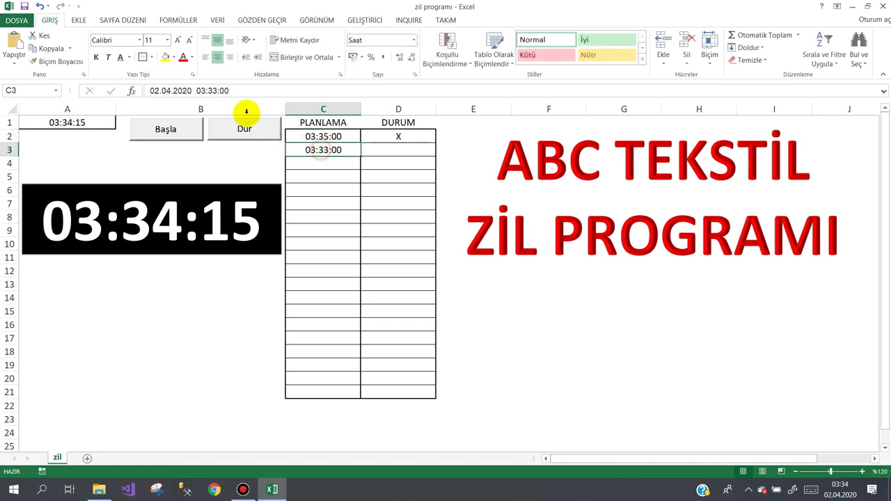
# Step: Change C3's time to 03:36:00 and delete the X in D2
pyautogui.doubleClick(213, 90)
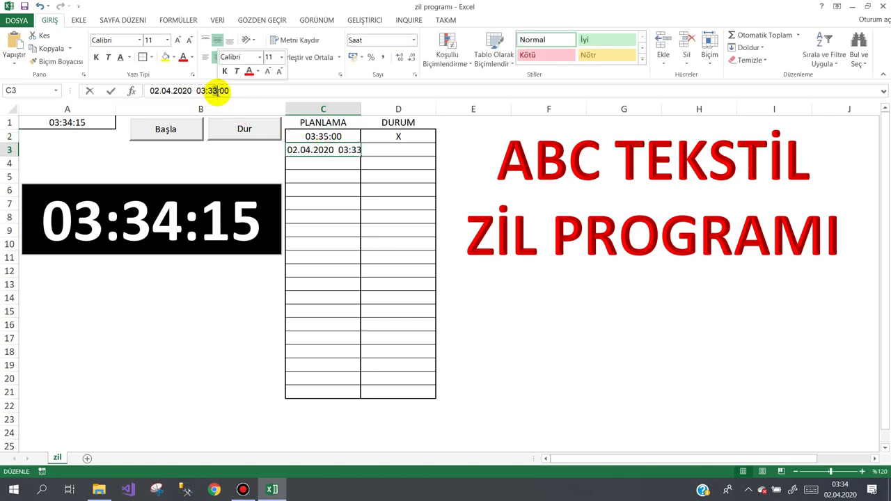
pyautogui.write('36')
pyautogui.click(340, 180)
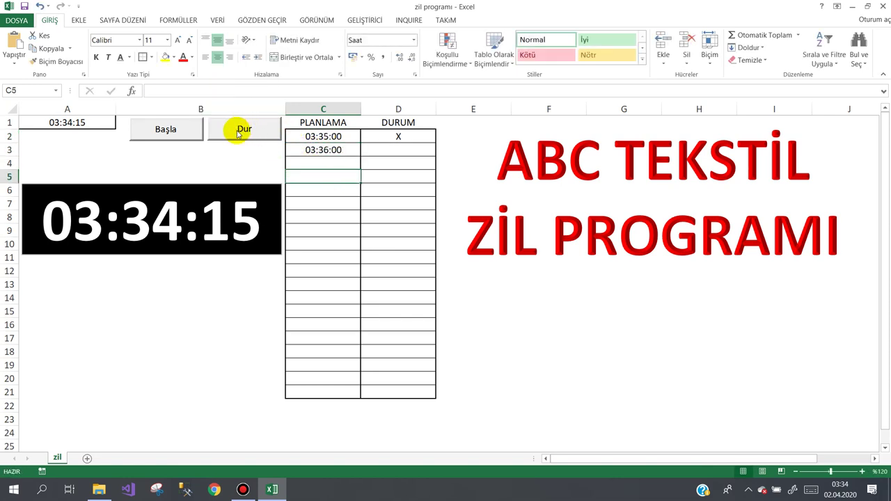
pyautogui.click(380, 138)
pyautogui.press('Delete')
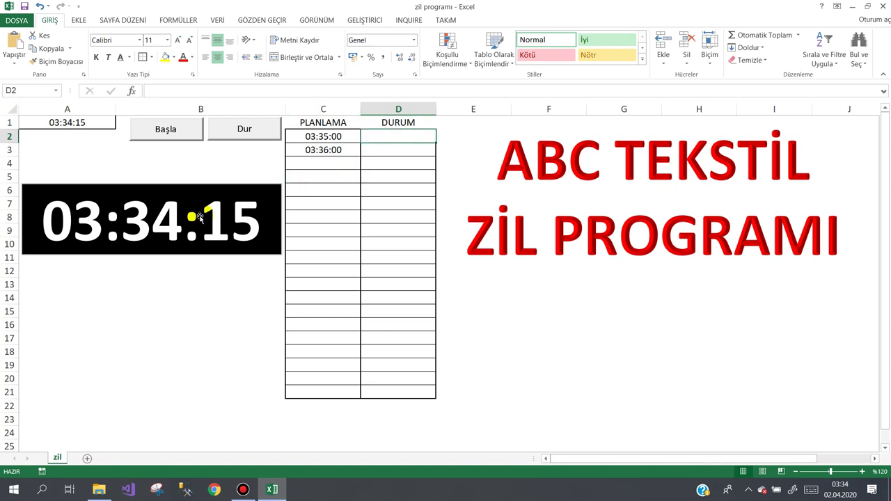
# Step: Restart the clock with Başla and let the bell mark 03:35:00 with X
pyautogui.click(167, 130)
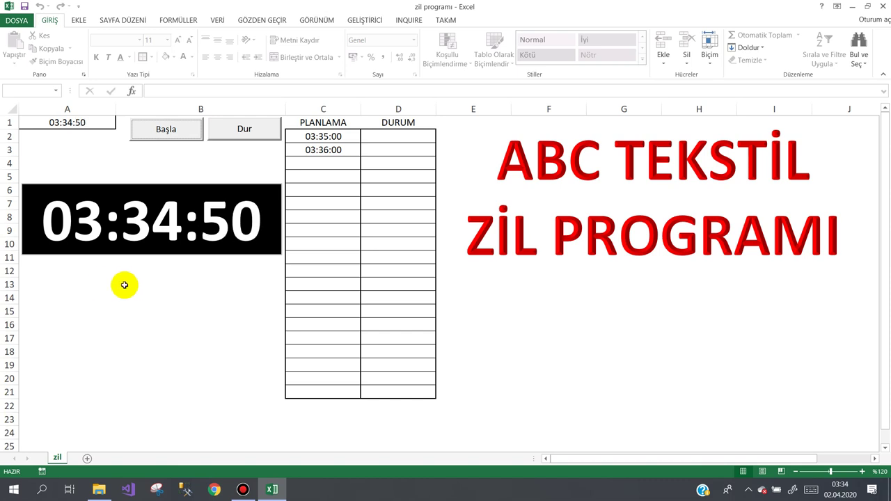
pyautogui.click(74, 280)
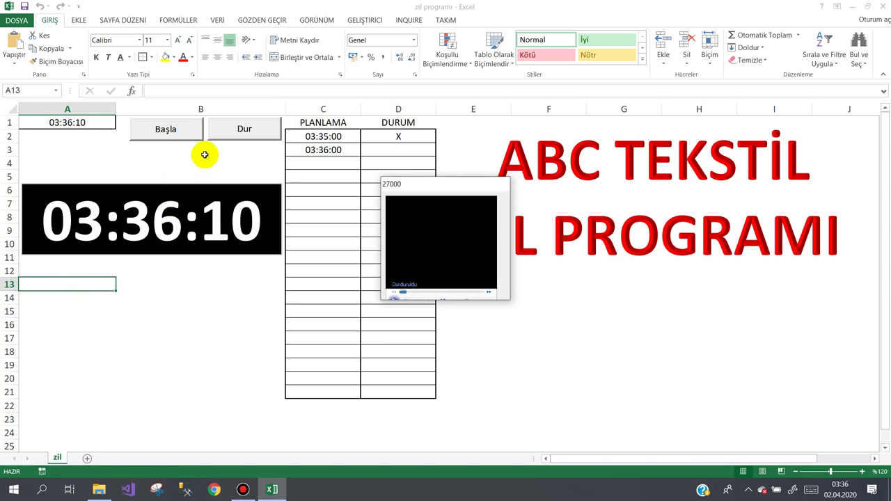
# Step: Stop the clock and click through the planned times and empty PLANLAMA cells
pyautogui.click(242, 131)
pyautogui.click(191, 279)
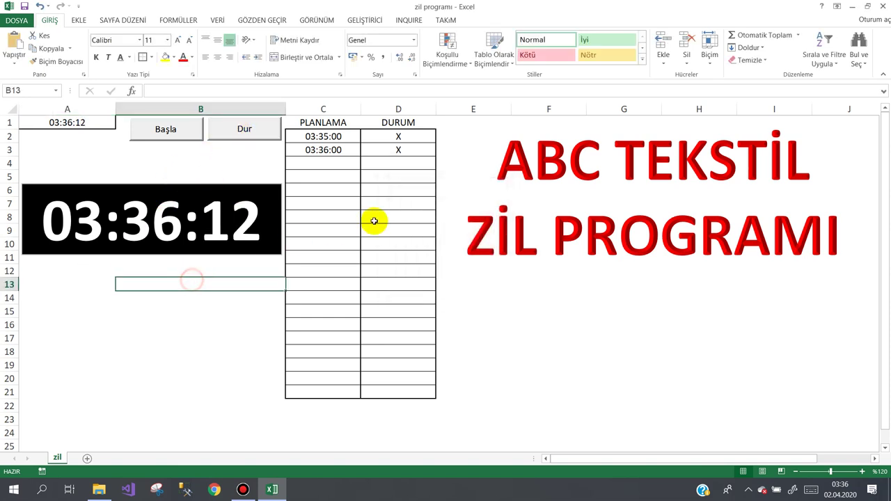
pyautogui.click(141, 254)
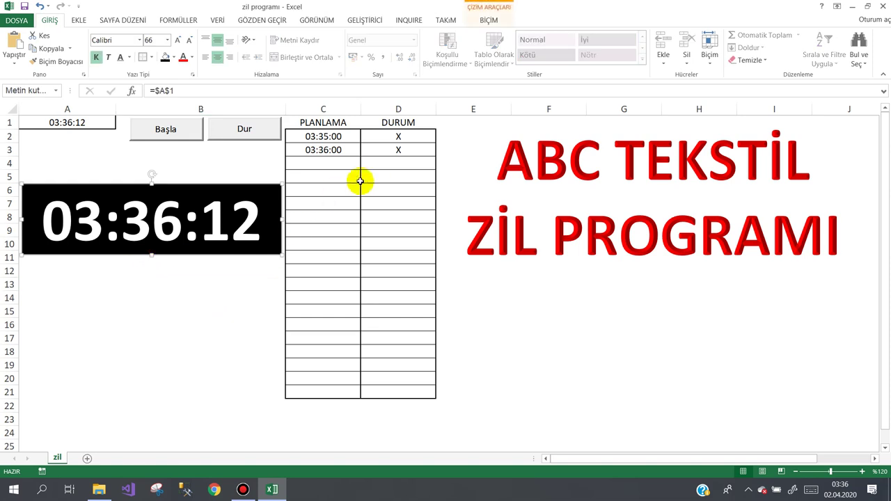
pyautogui.click(329, 138)
pyautogui.click(346, 151)
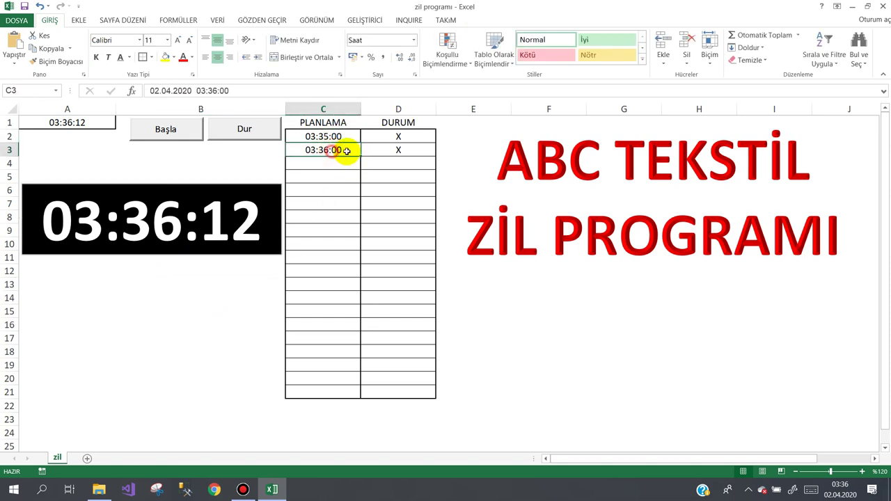
pyautogui.click(383, 140)
pyautogui.click(386, 147)
pyautogui.click(193, 280)
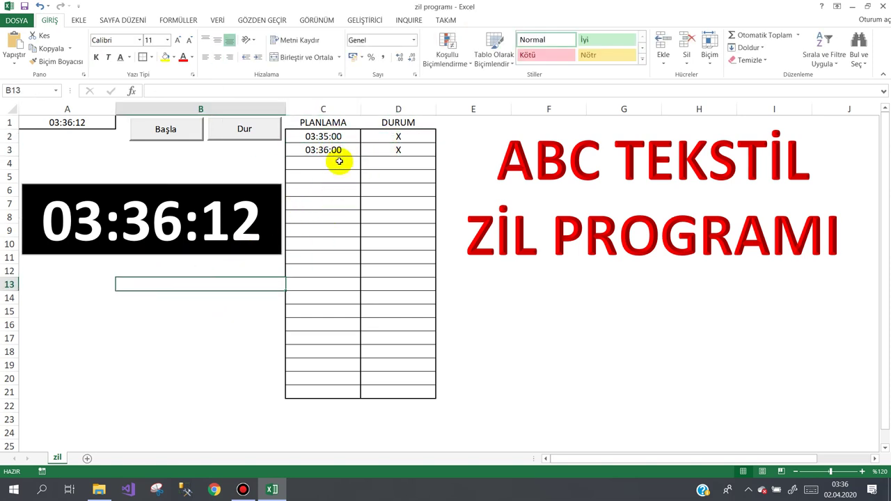
pyautogui.moveTo(339, 160); pyautogui.dragTo(350, 390)
pyautogui.click(134, 304)
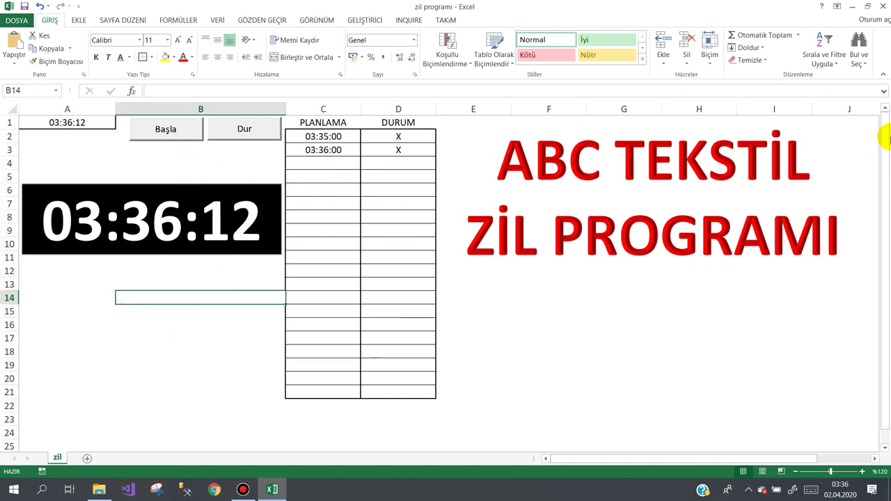
# Step: Close Excel, saving the zil programı workbook
pyautogui.click(882, 7)
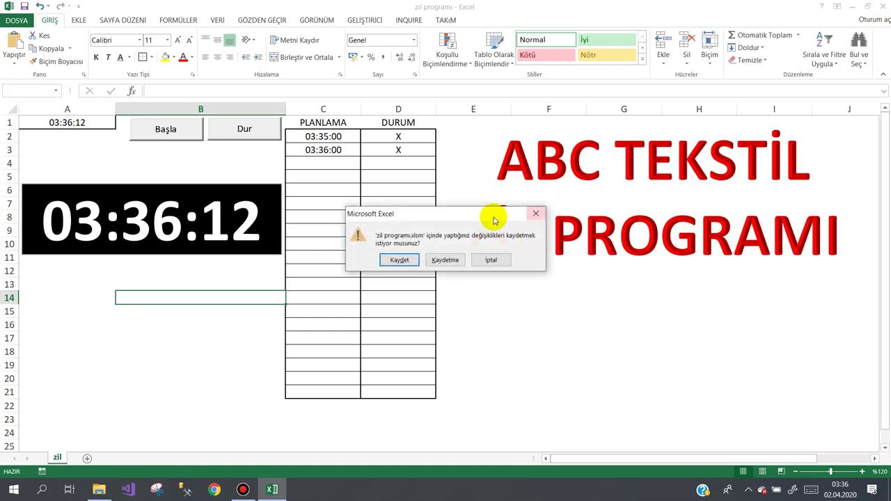
pyautogui.click(399, 259)
pyautogui.click(411, 272)
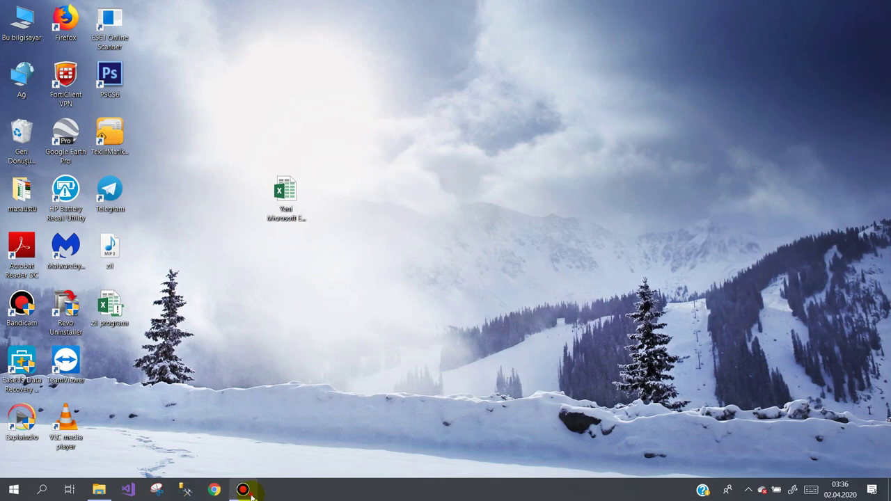
# Step: Open Bandicam with its recording selected and move the new spreadsheet icon below zil programı
pyautogui.click(242, 489)
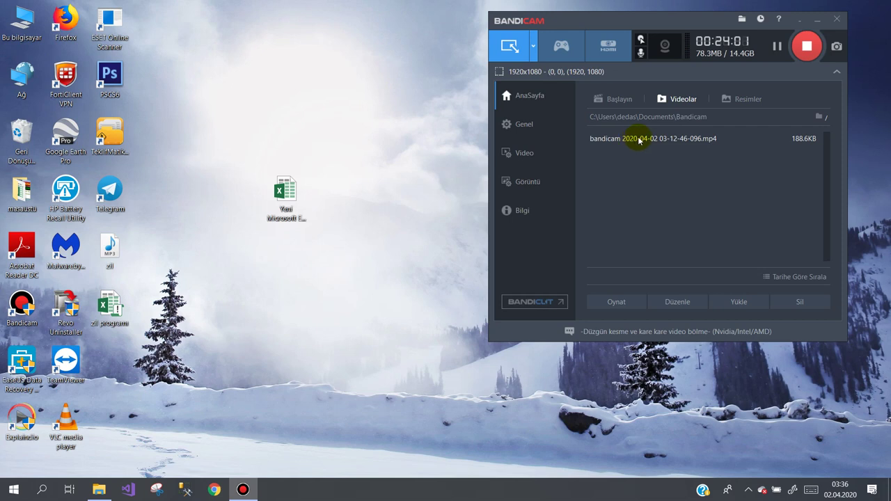
pyautogui.click(639, 140)
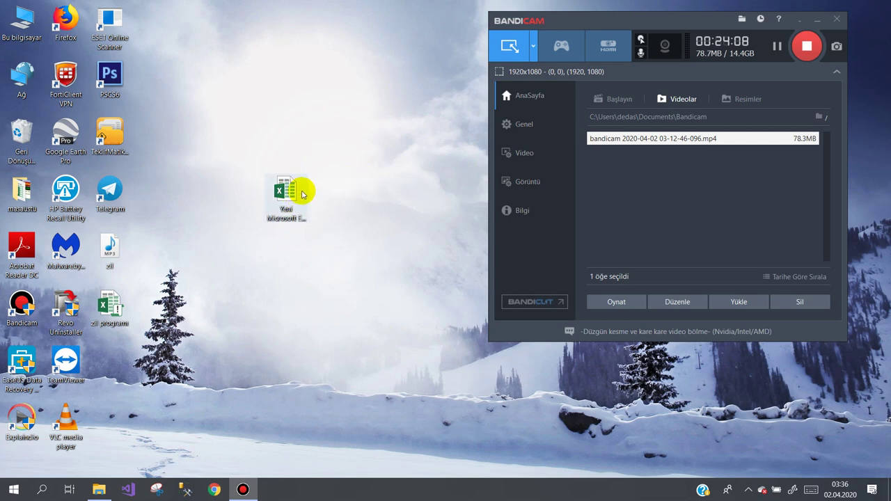
pyautogui.moveTo(291, 191); pyautogui.dragTo(115, 348)
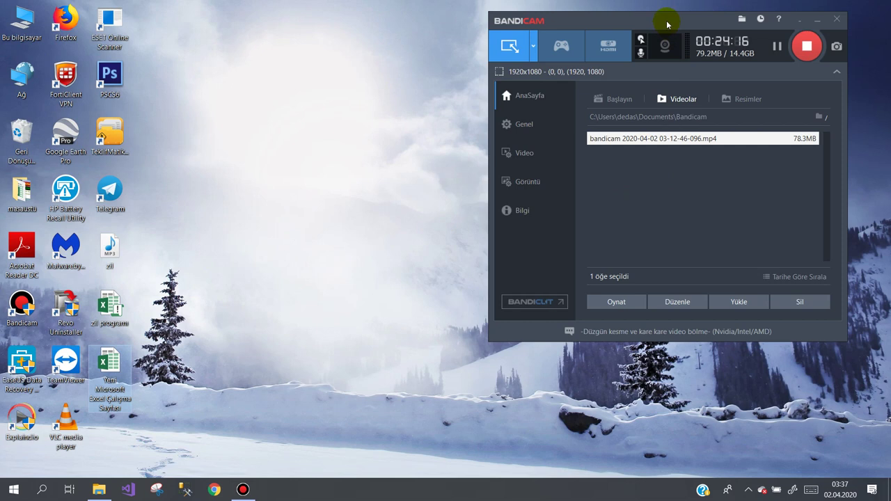
# Step: Nudge the Bandicam window slightly into position
pyautogui.moveTo(666, 20); pyautogui.dragTo(703, 16)
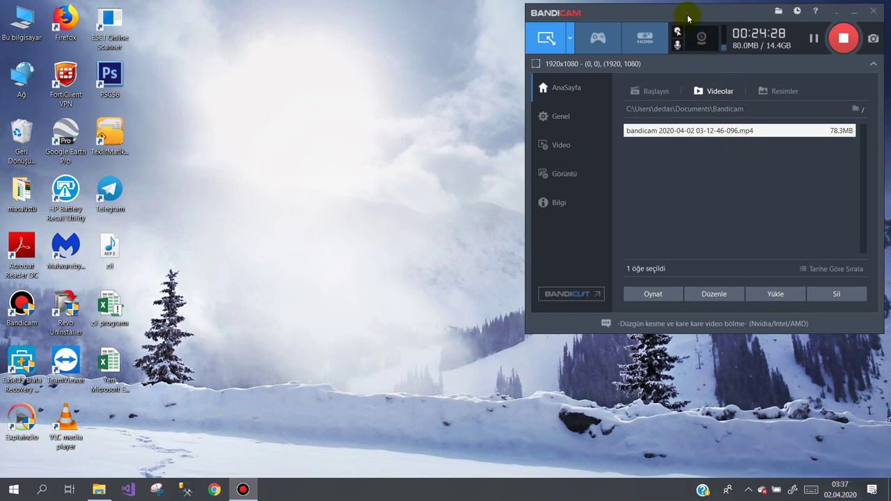
pyautogui.moveTo(689, 16); pyautogui.dragTo(693, 14)
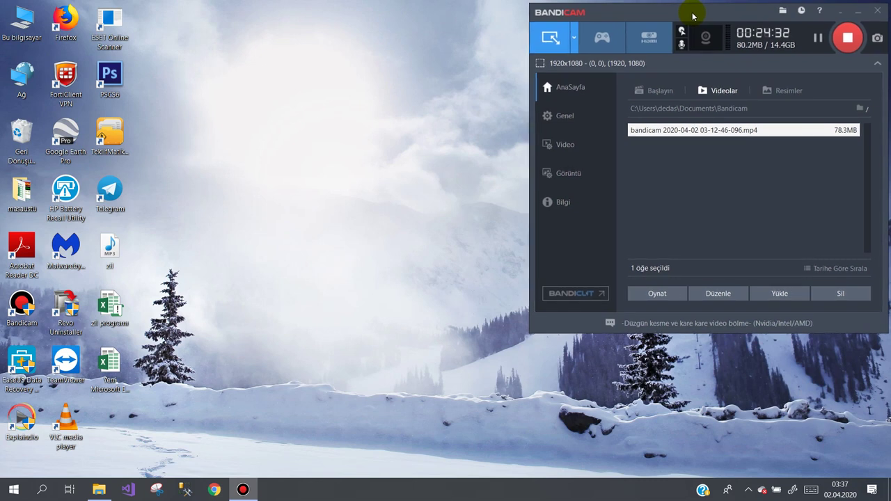
pyautogui.moveTo(691, 14); pyautogui.dragTo(696, 12)
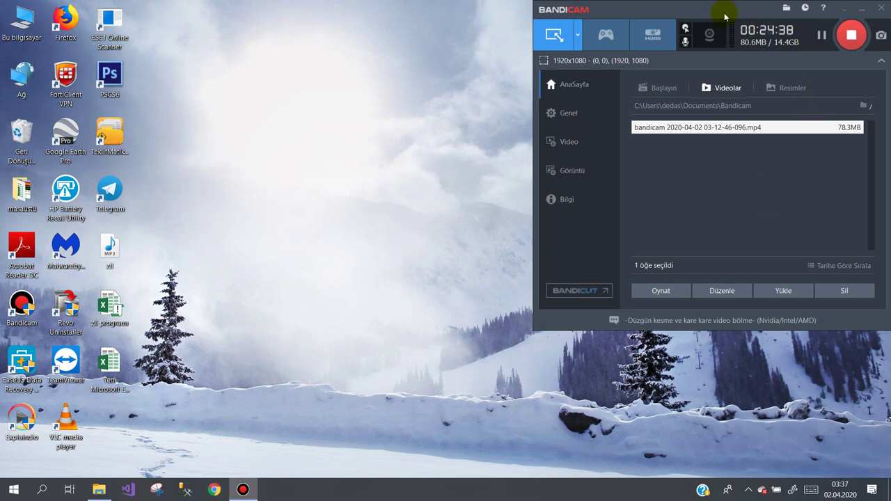
pyautogui.moveTo(725, 14); pyautogui.dragTo(720, 14)
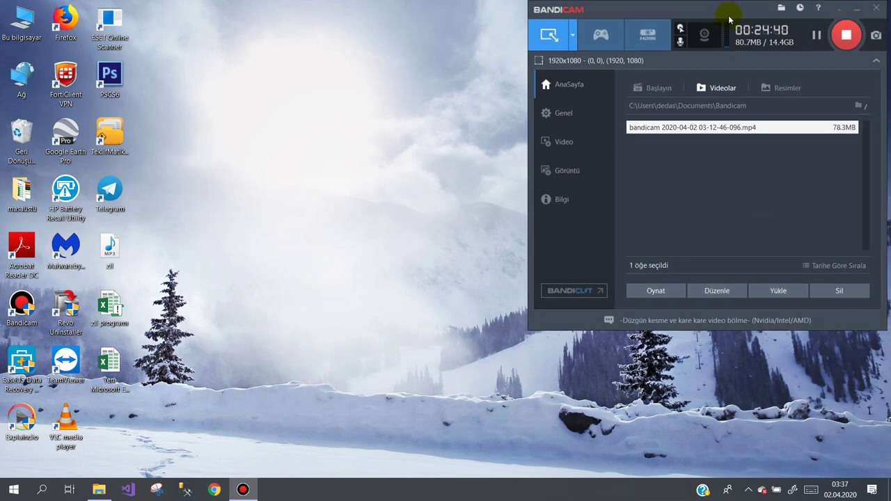